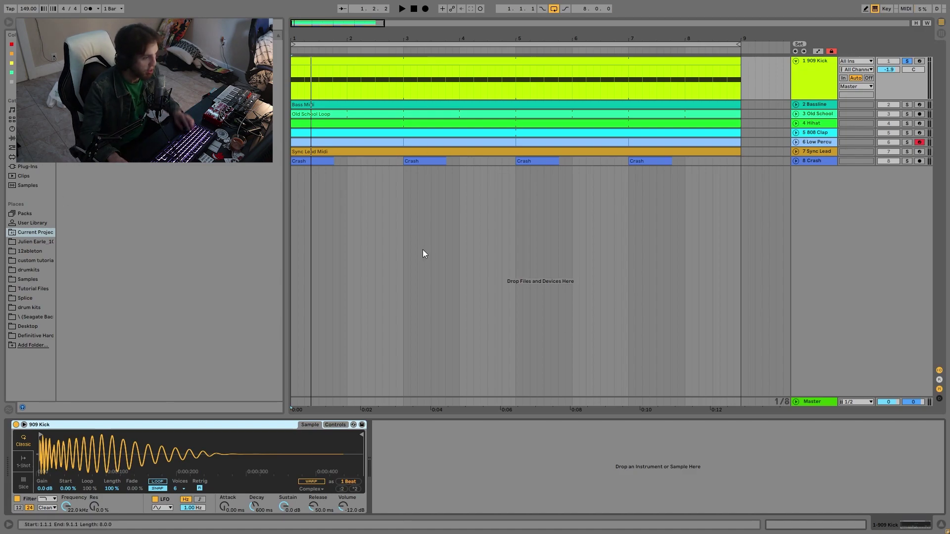
# - Play the soloed 909 Kick, turn its solo off and listen to the full mix
pyautogui.press('space')
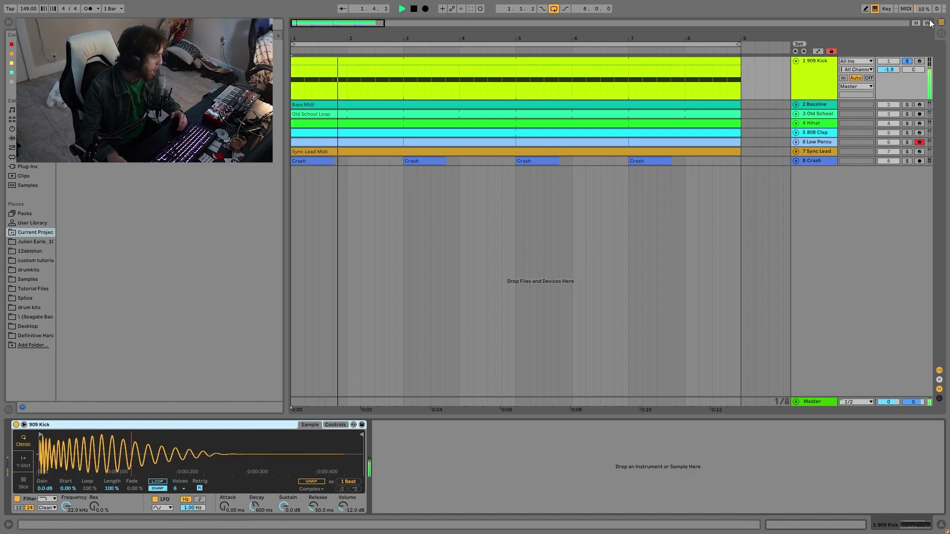
pyautogui.click(907, 60)
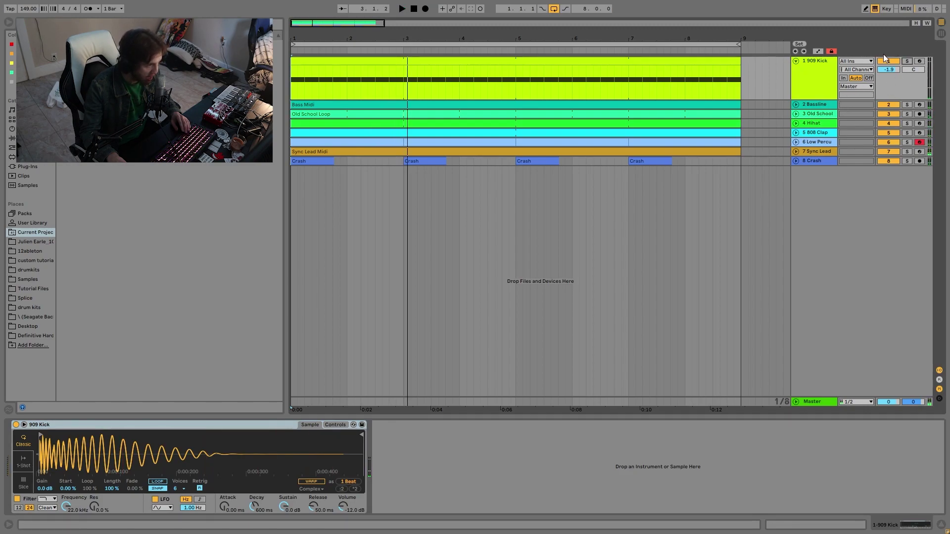
pyautogui.press('space')
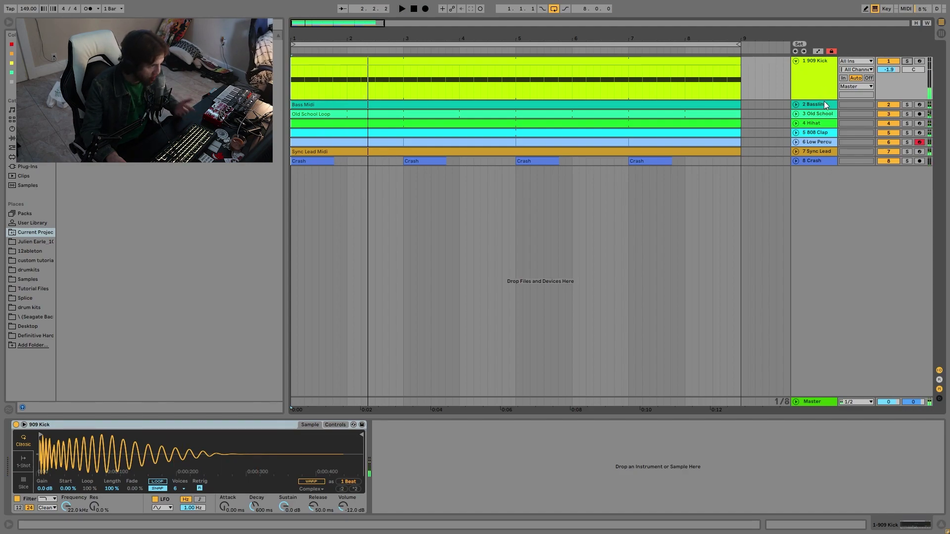
# - Solo the Bassline, play it with its track unfolded, and open the Bass Midi clip's notes
pyautogui.click(864, 101)
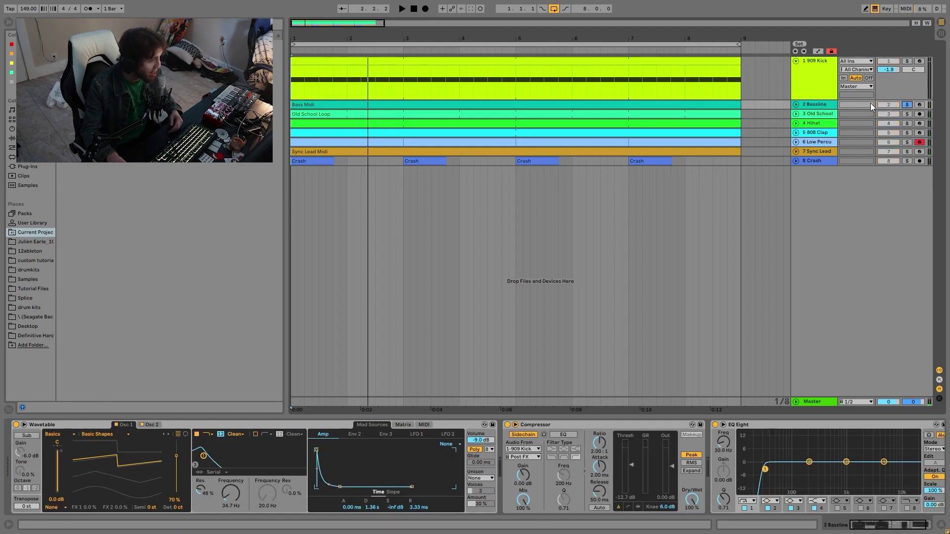
pyautogui.press('space')
pyautogui.click(796, 104)
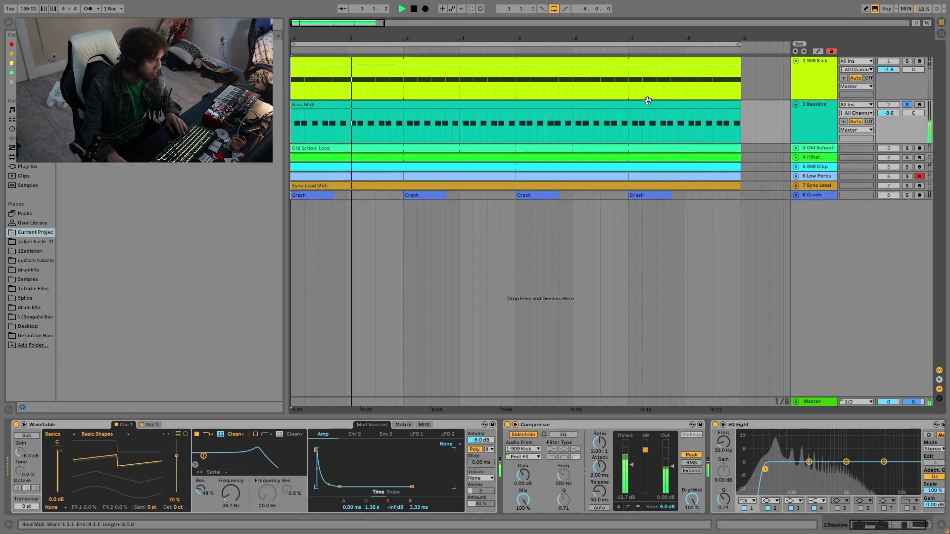
pyautogui.doubleClick(648, 101)
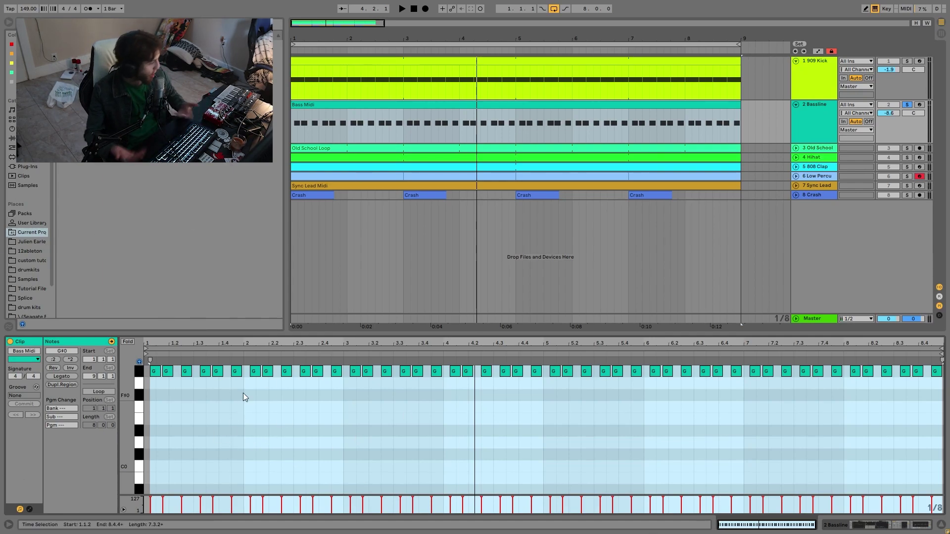
# - Audition the Bassline on its own and together with the 909 Kick by toggling the kick's solo
pyautogui.click(907, 61)
pyautogui.press('space')
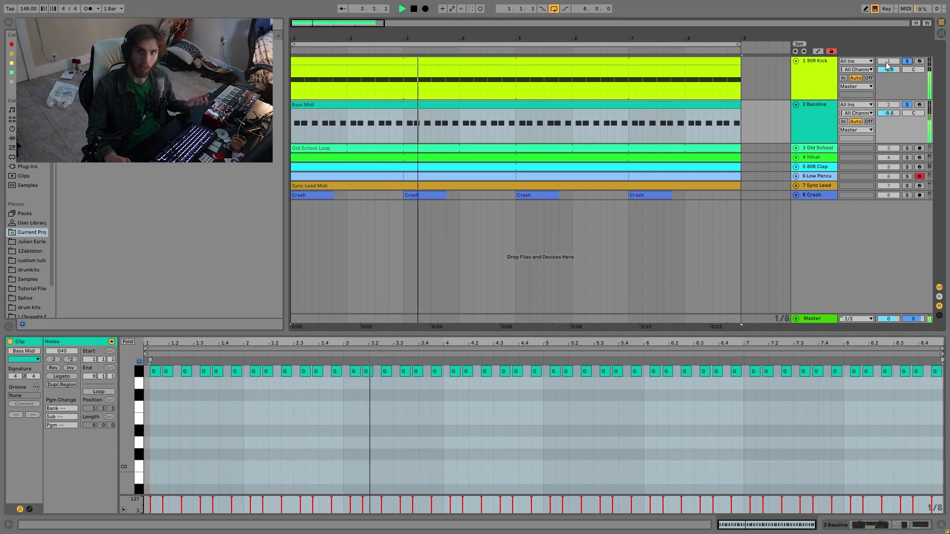
pyautogui.press('space')
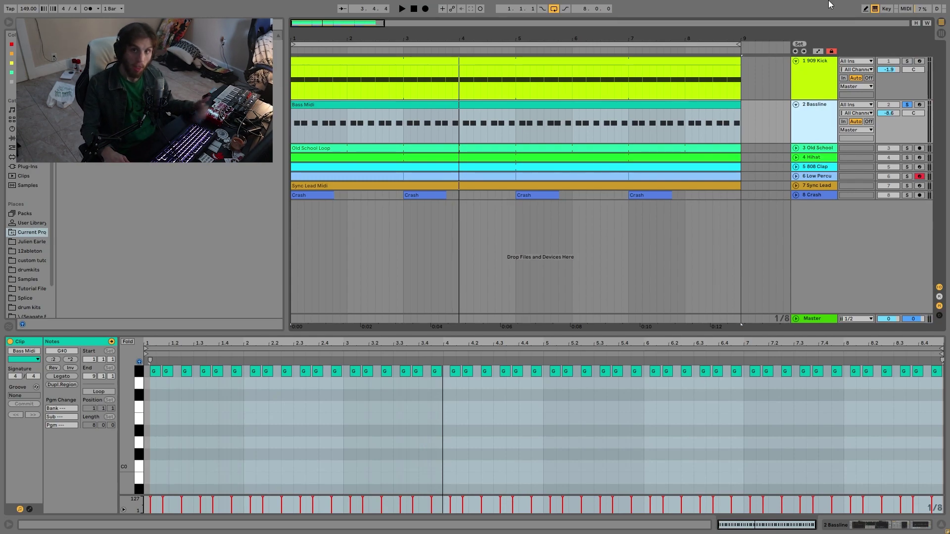
pyautogui.press('space')
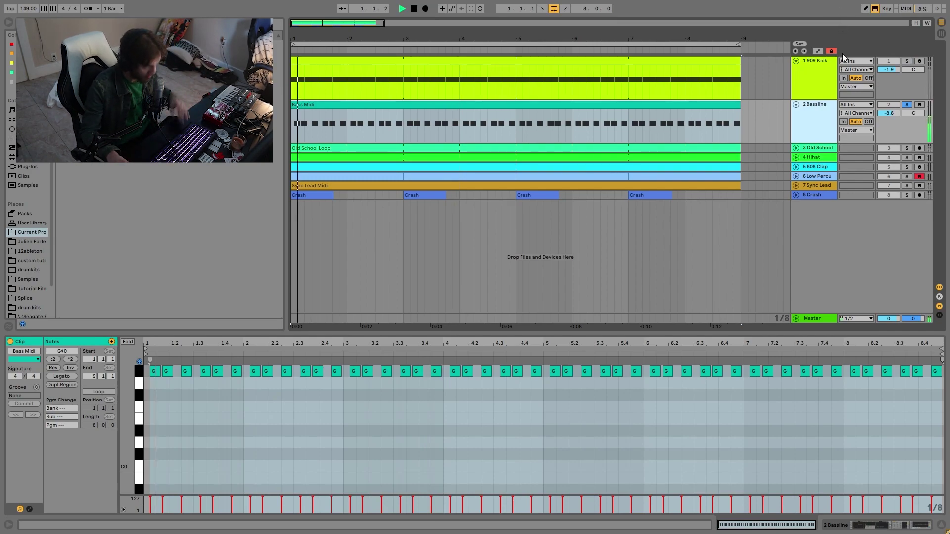
pyautogui.click(906, 61)
pyautogui.click(505, 275)
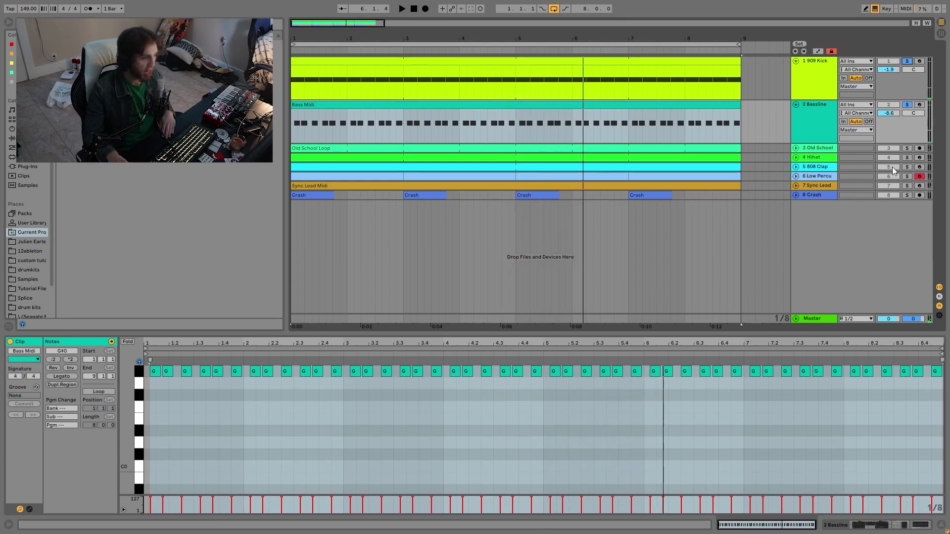
pyautogui.press('space')
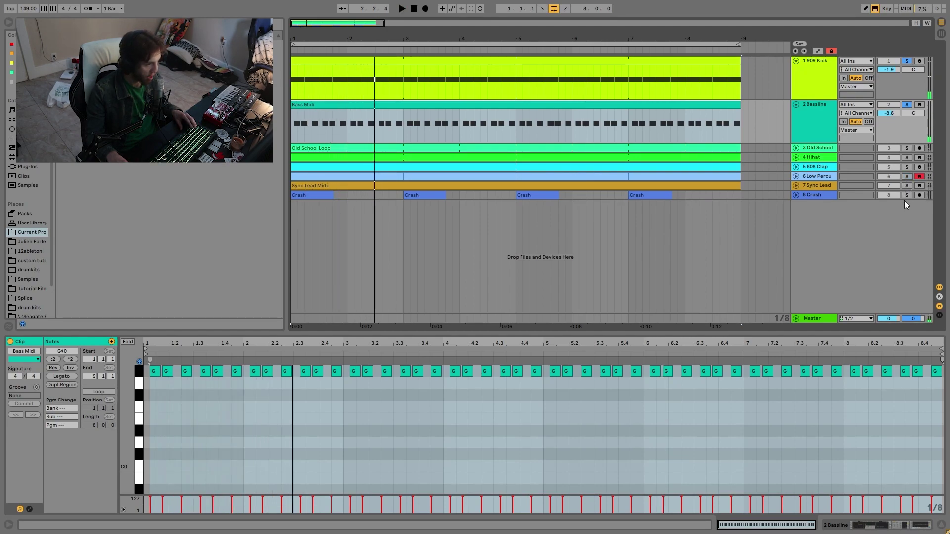
# - Solo the Sync Lead alongside the kick, and compare playback with the Bassline soloed and unsoloed
pyautogui.click(906, 186)
pyautogui.press('space')
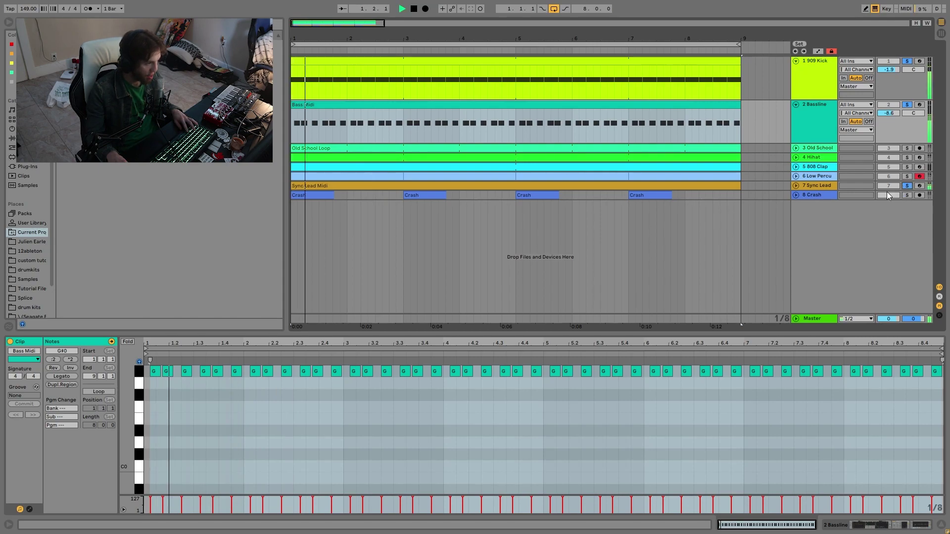
pyautogui.click(830, 186)
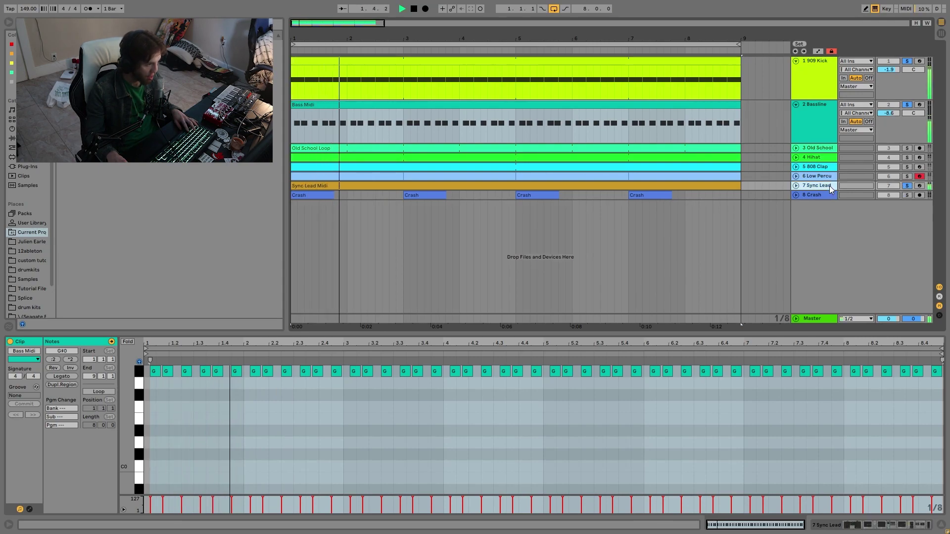
pyautogui.click(907, 105)
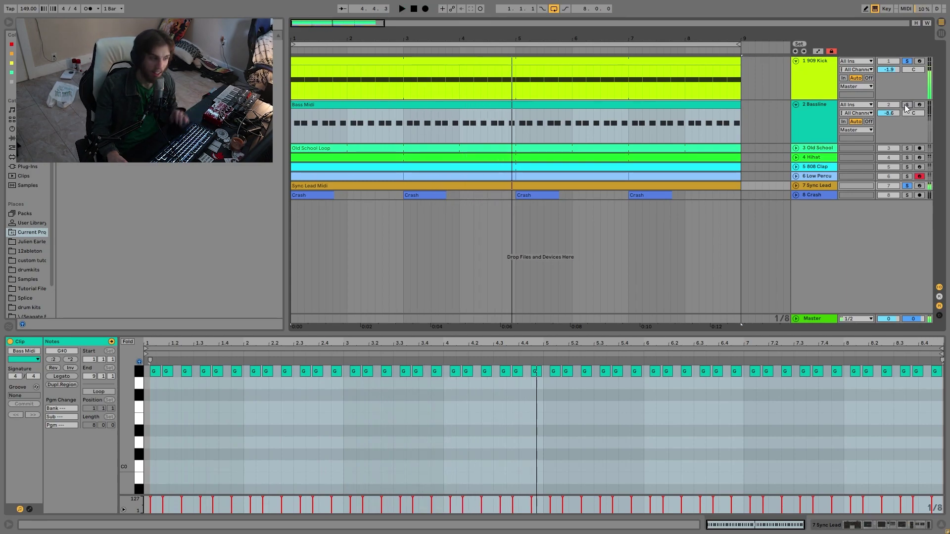
pyautogui.click(907, 105)
pyautogui.press('space')
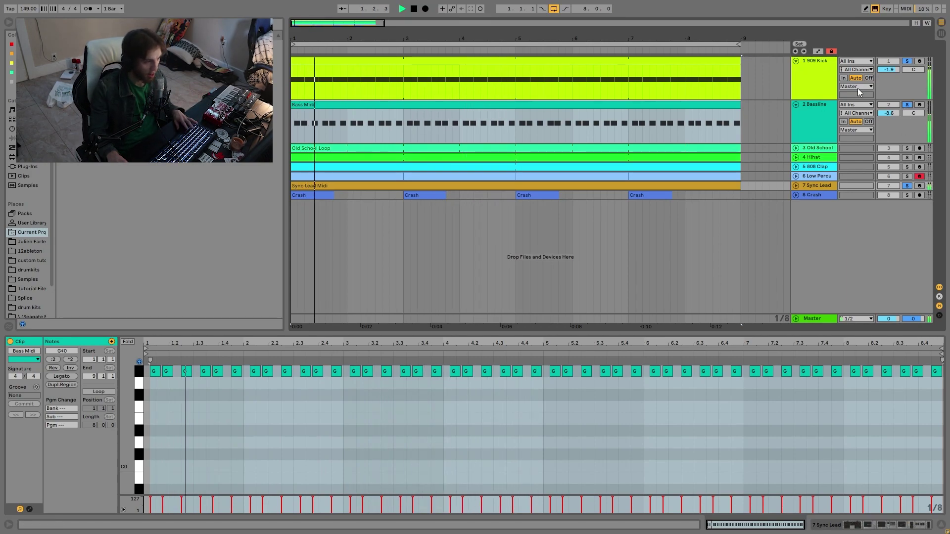
pyautogui.click(906, 184)
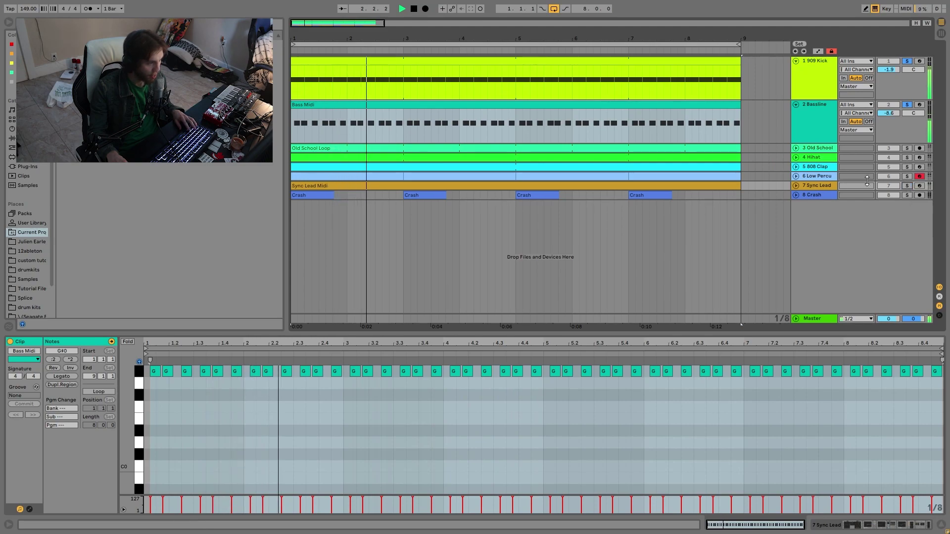
pyautogui.click(806, 106)
pyautogui.press('space')
pyautogui.click(907, 105)
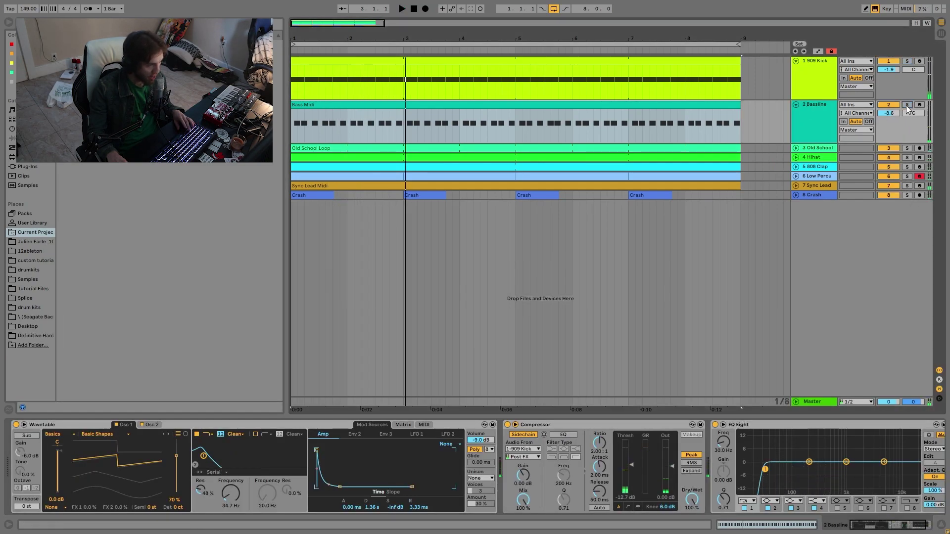
# - Audition different Bassline levels in the full mix and set the track's volume to -7 dB
pyautogui.press('space')
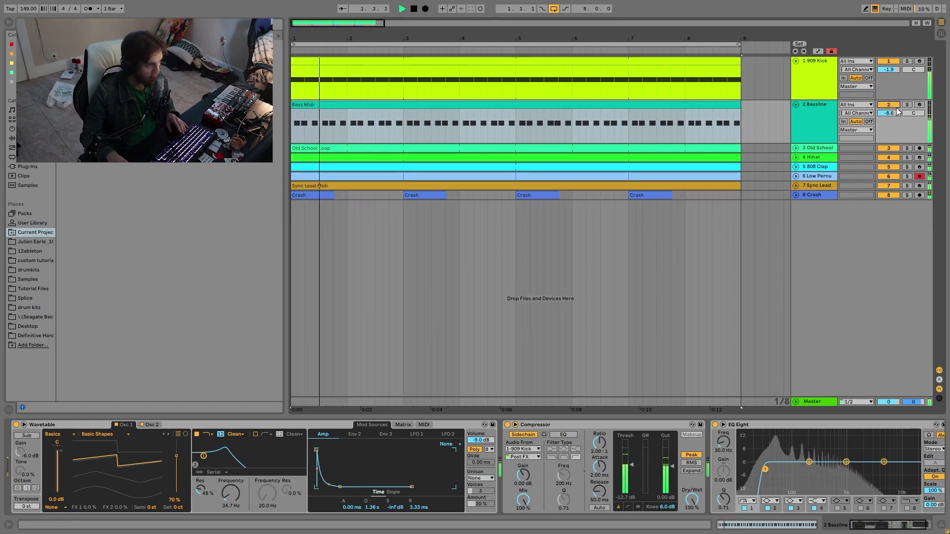
pyautogui.moveTo(896, 114); pyautogui.dragTo(892, 120)
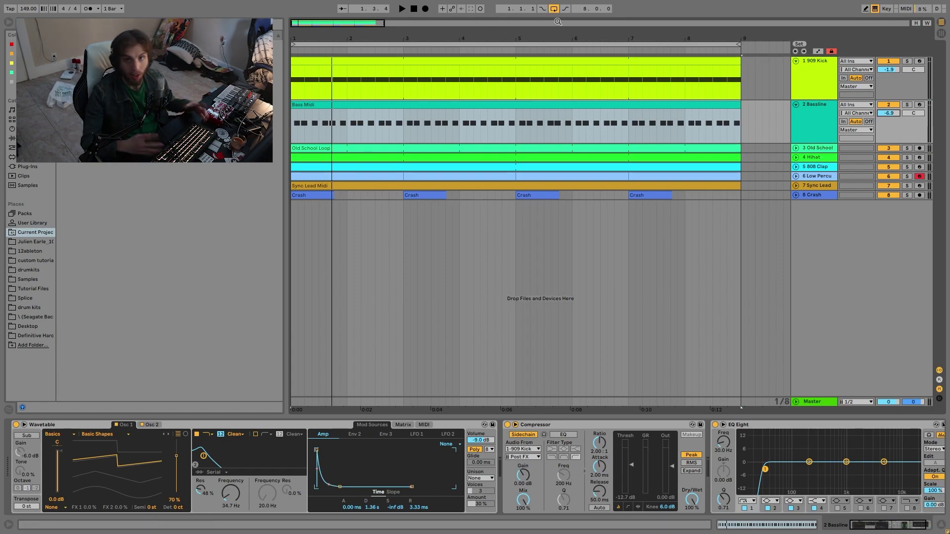
pyautogui.press('space')
pyautogui.moveTo(885, 114); pyautogui.dragTo(885, 117)
pyautogui.press('space')
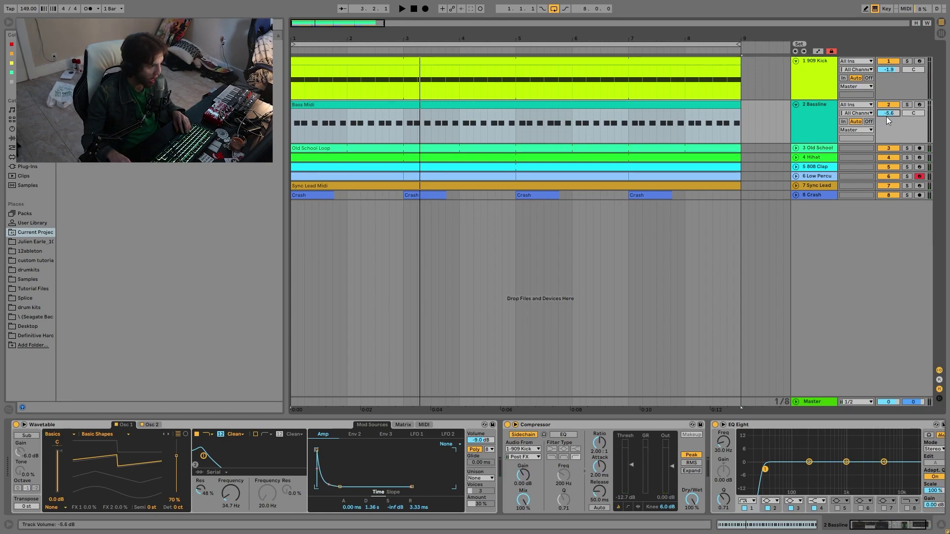
pyautogui.write('-7')
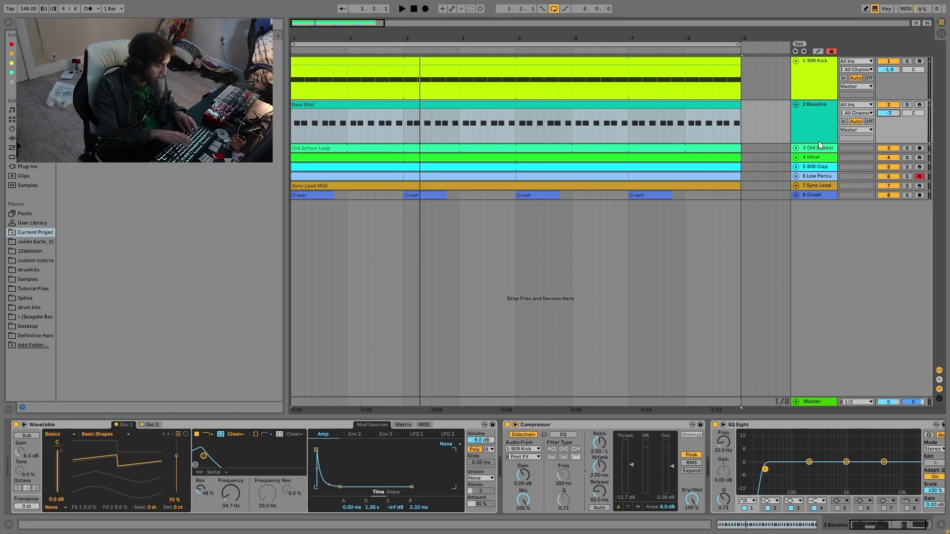
pyautogui.press('Return')
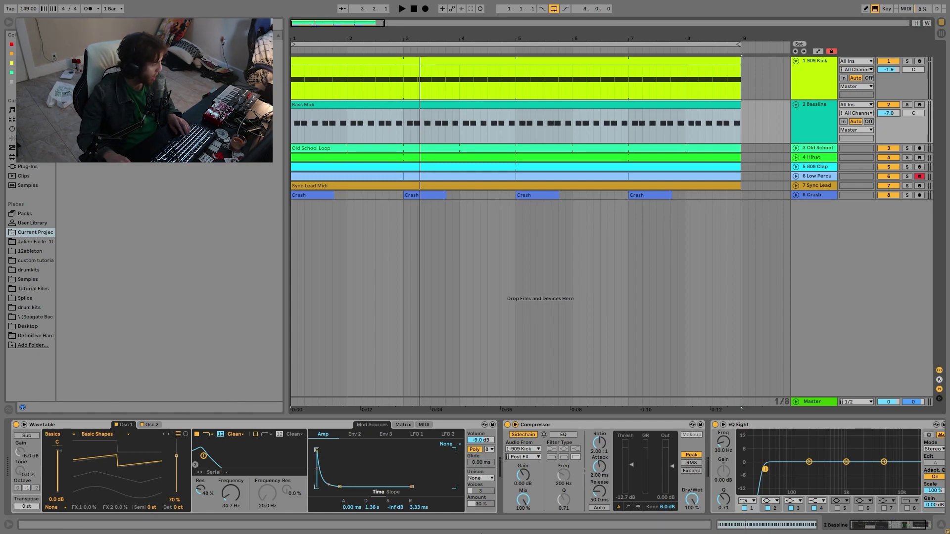
# - Compare the soloed Bassline with Wavetable's Osc 2 off and on, and inspect the modulation matrix
pyautogui.click(148, 425)
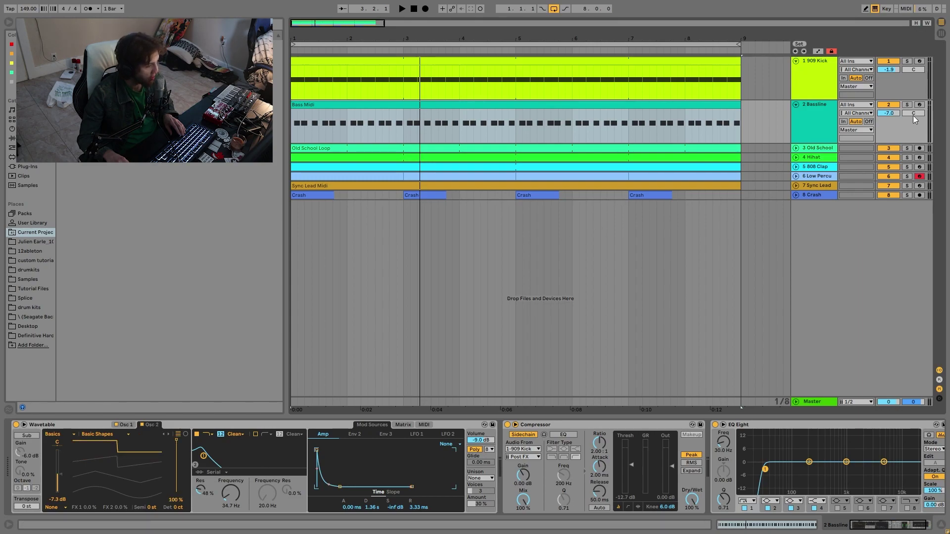
pyautogui.press('space')
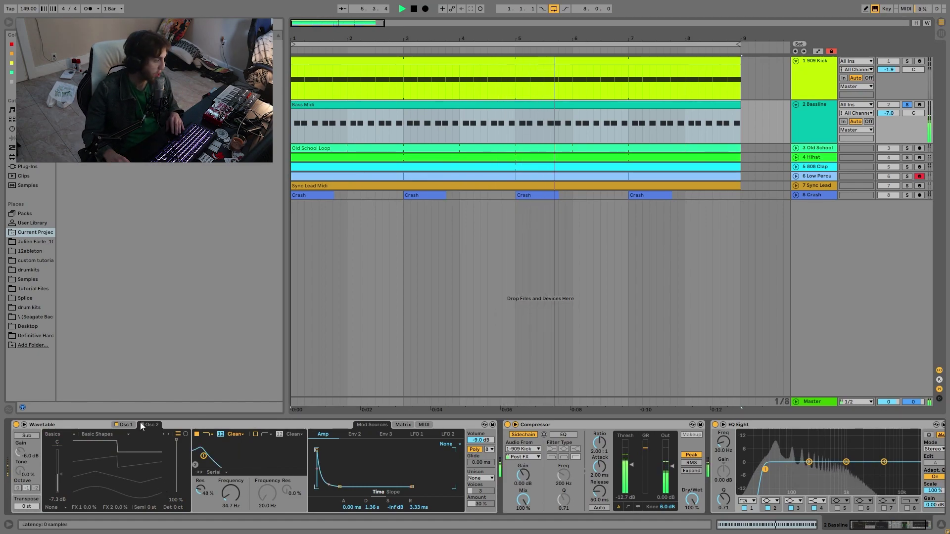
pyautogui.press('space')
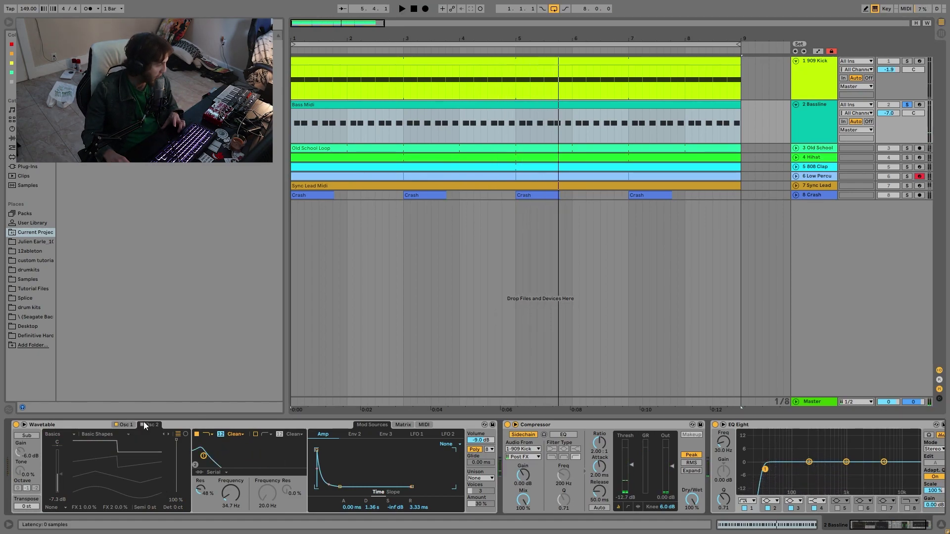
pyautogui.click(142, 425)
pyautogui.press('space')
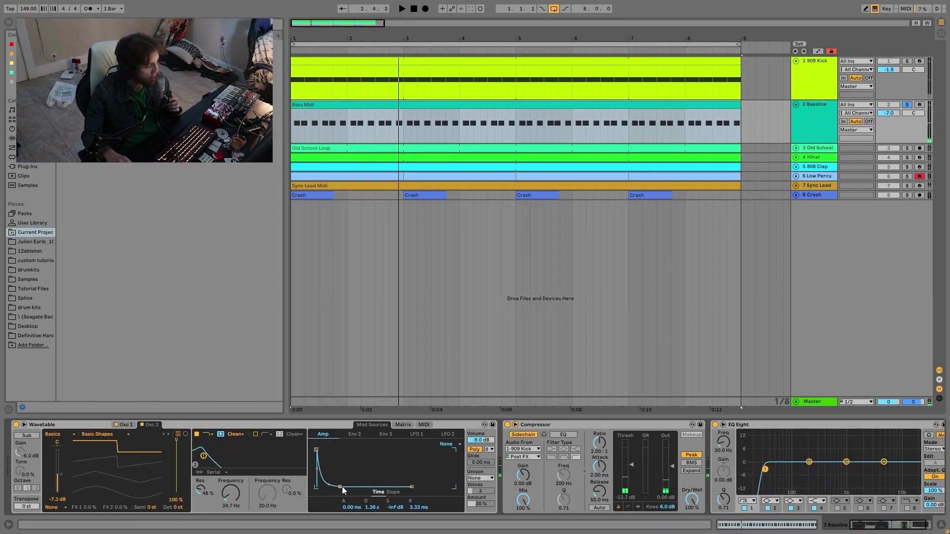
pyautogui.click(401, 425)
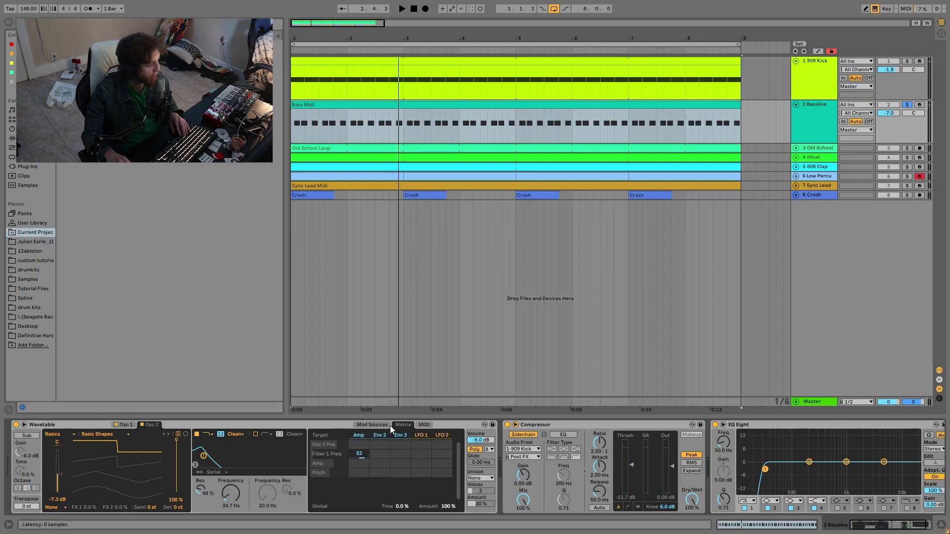
pyautogui.click(390, 425)
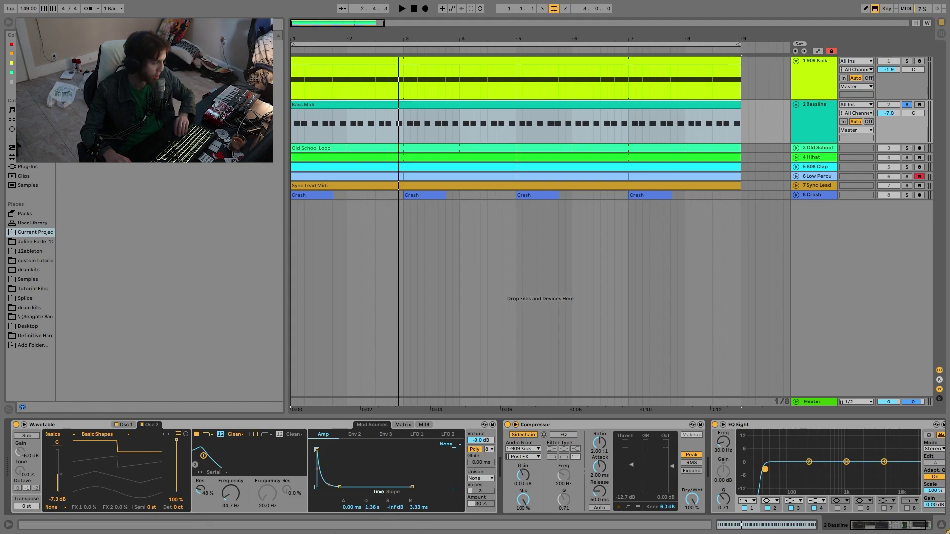
# - Try a gentler decay curve on Wavetable's amp envelope during Bassline playback, and restore the steep curve
pyautogui.press('space')
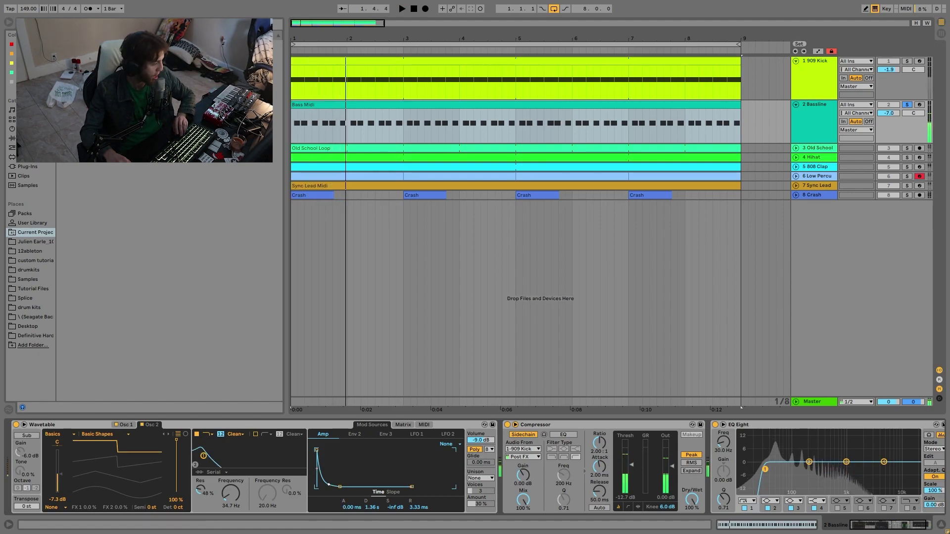
pyautogui.moveTo(328, 483); pyautogui.dragTo(329, 472)
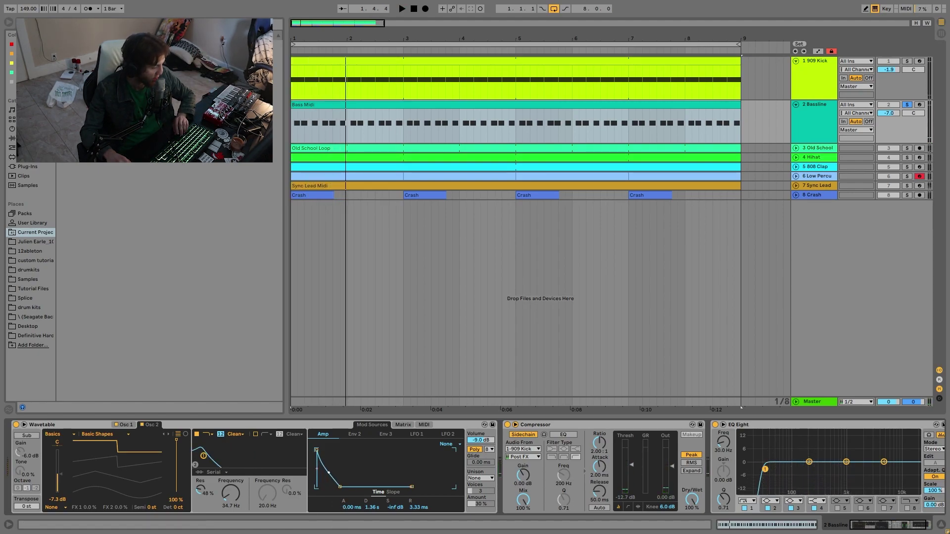
pyautogui.press('space')
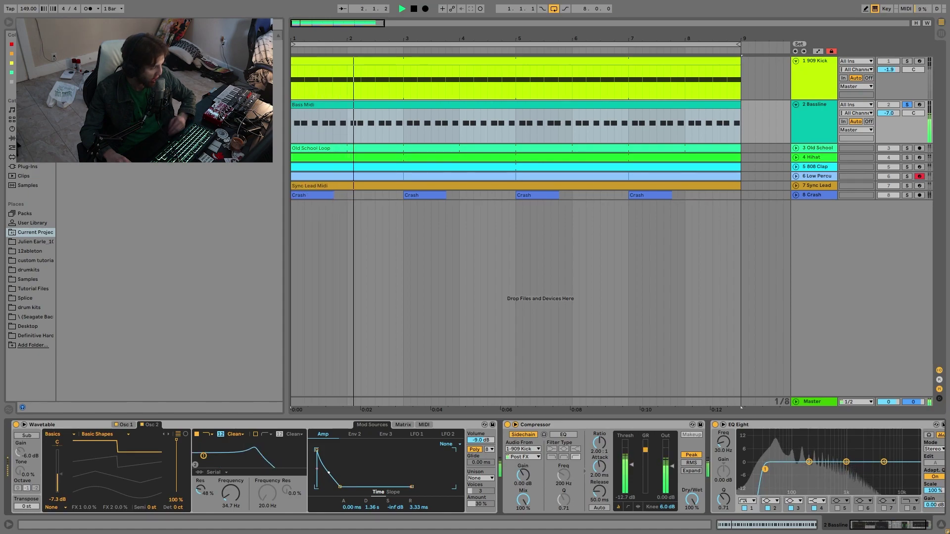
pyautogui.moveTo(328, 472); pyautogui.dragTo(328, 486)
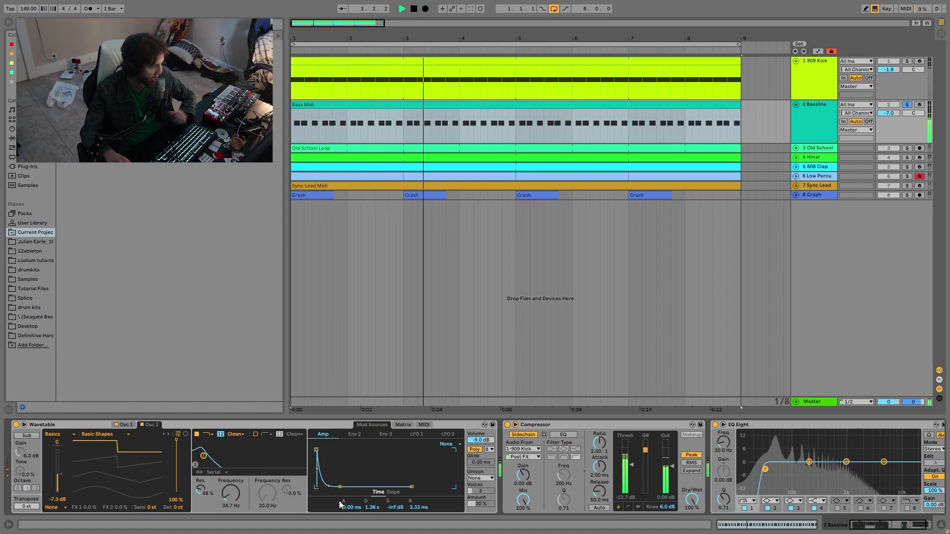
pyautogui.press('space')
pyautogui.hscroll(3, 198, 495)
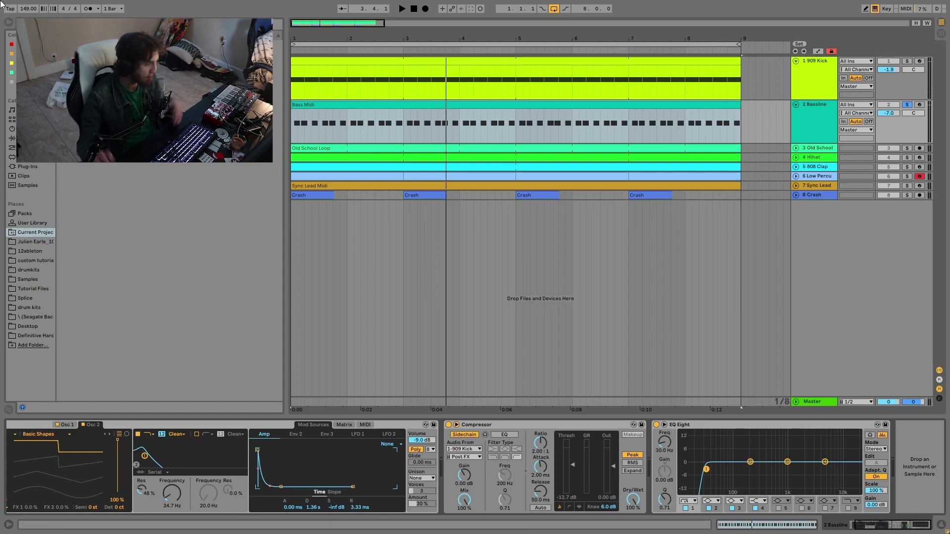
pyautogui.click(651, 93)
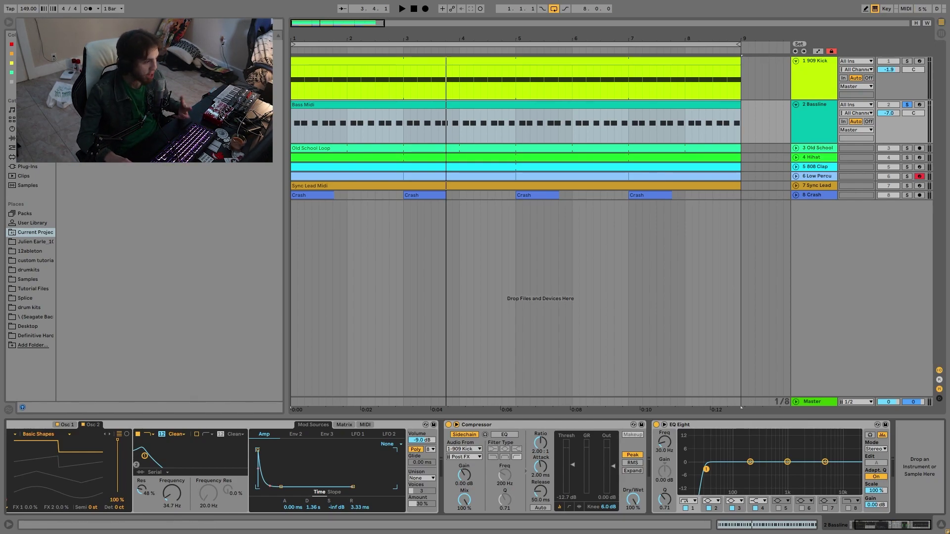
pyautogui.click(657, 425)
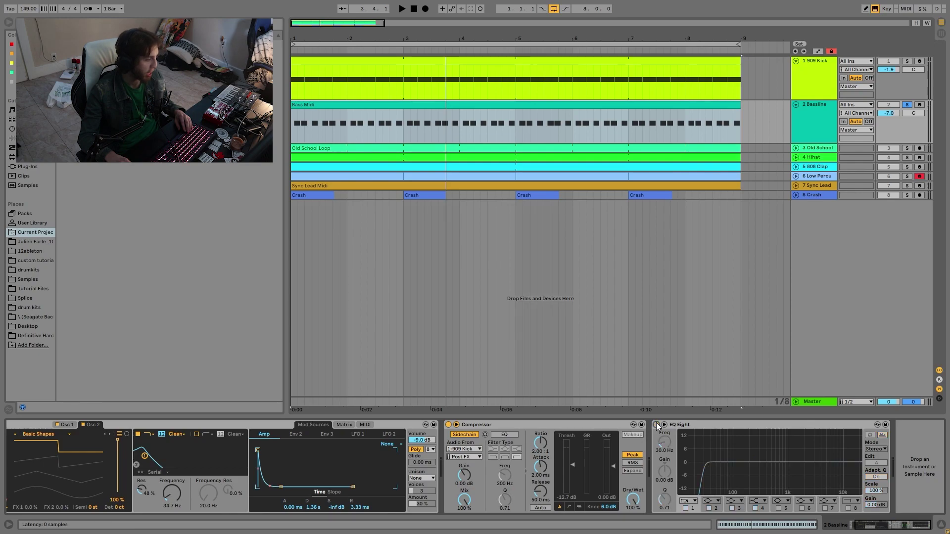
# - Unsolo the Bassline and audition the full mix with the Bassline's EQ Eight bypassed
pyautogui.press('space')
pyautogui.press('space')
pyautogui.click(907, 105)
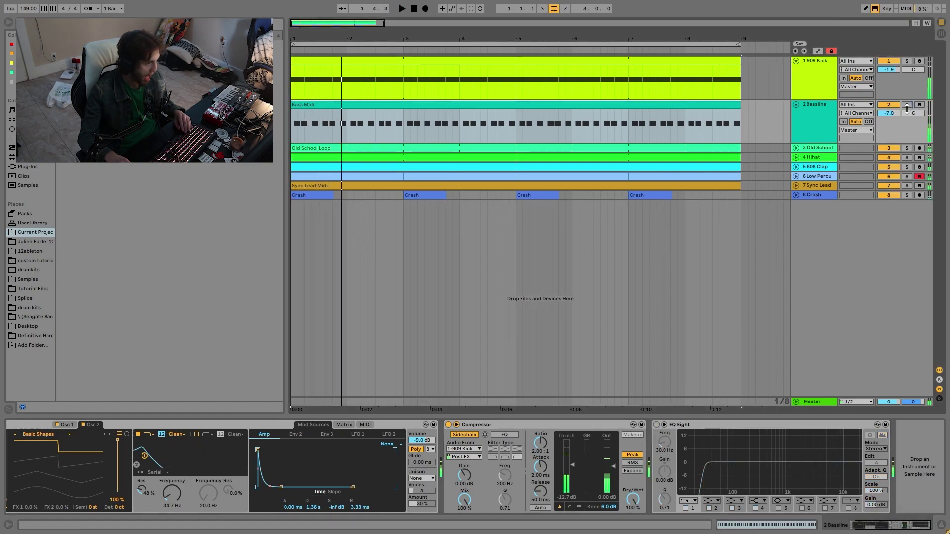
pyautogui.click(809, 133)
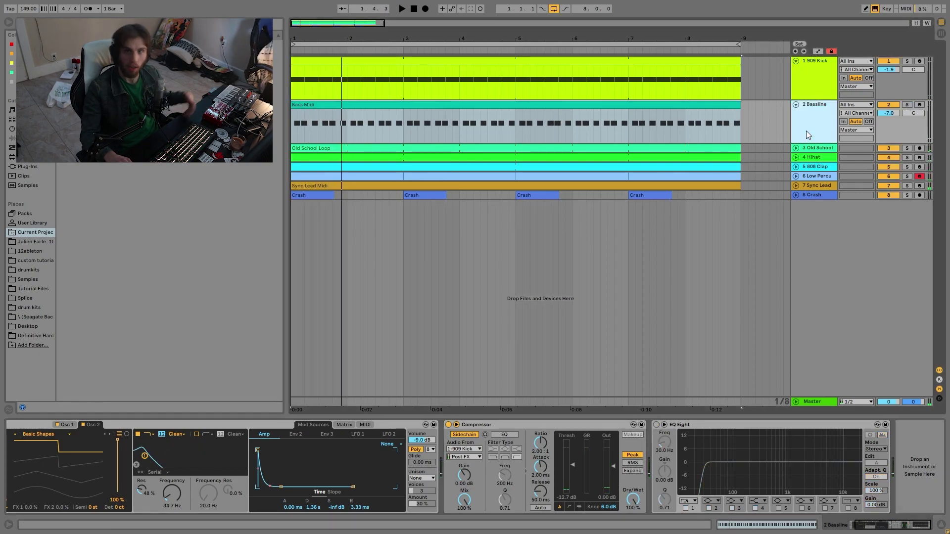
pyautogui.press('space')
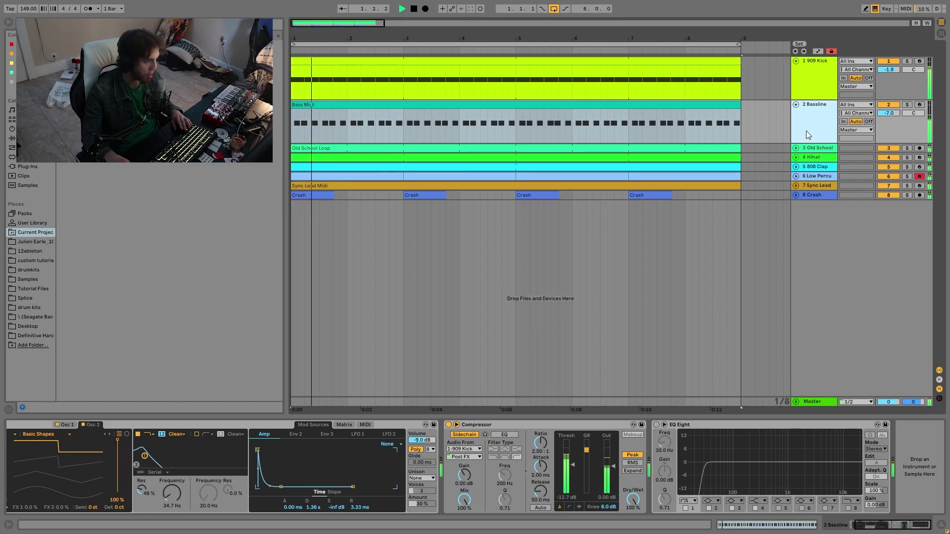
pyautogui.press('space')
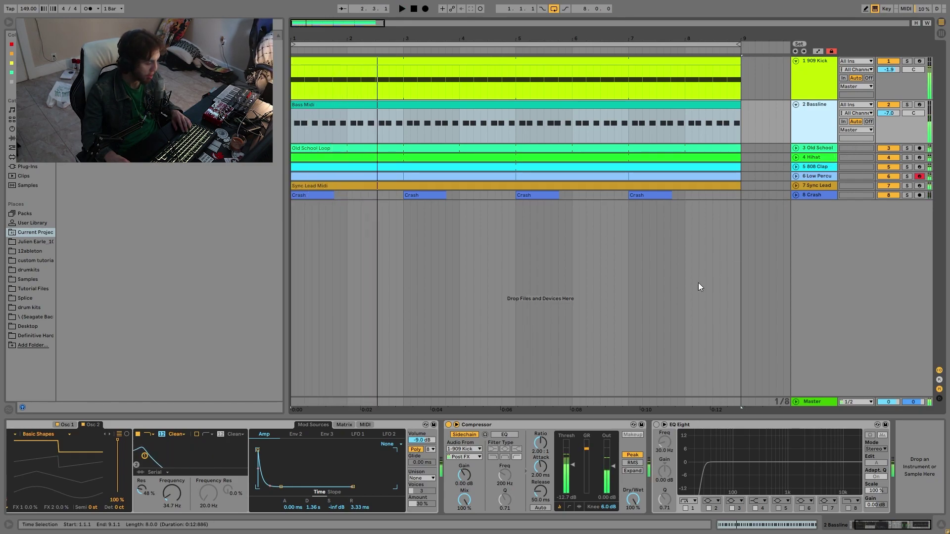
# - Re-enable the Bassline's EQ Eight and audition the Bassline both in the full mix and soloed
pyautogui.click(656, 424)
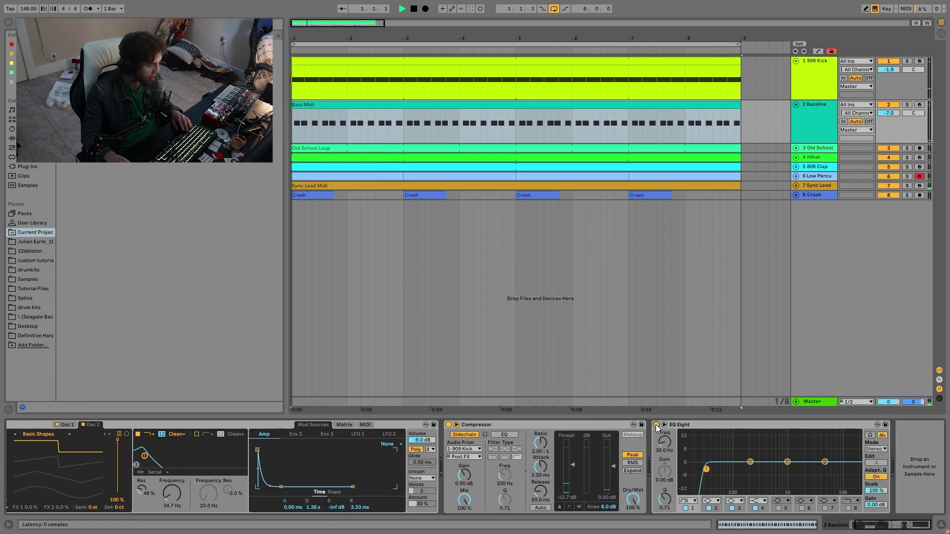
pyautogui.press('space')
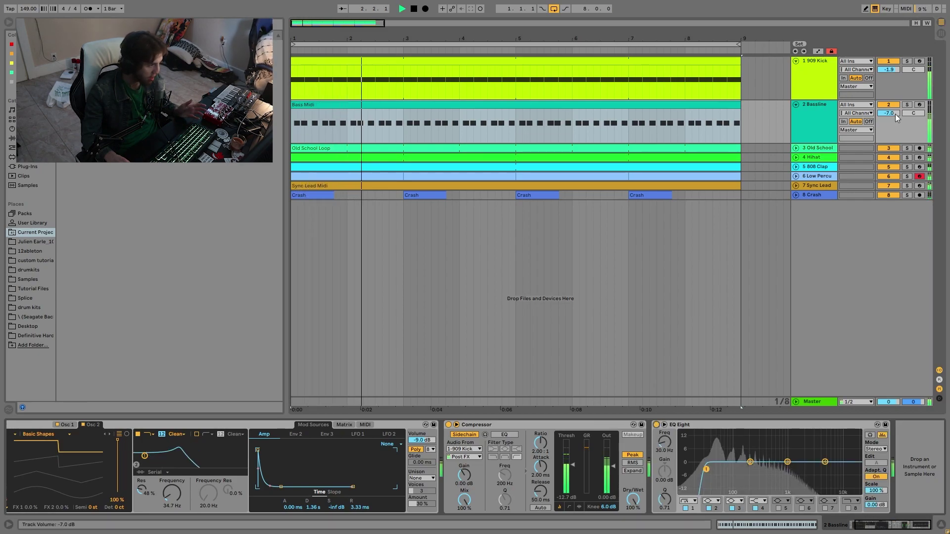
pyautogui.press('space')
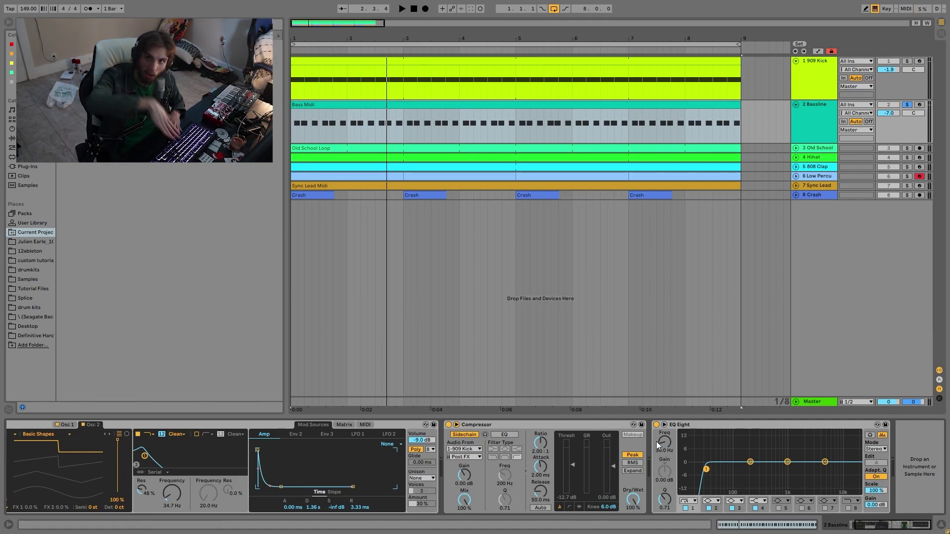
pyautogui.press('space')
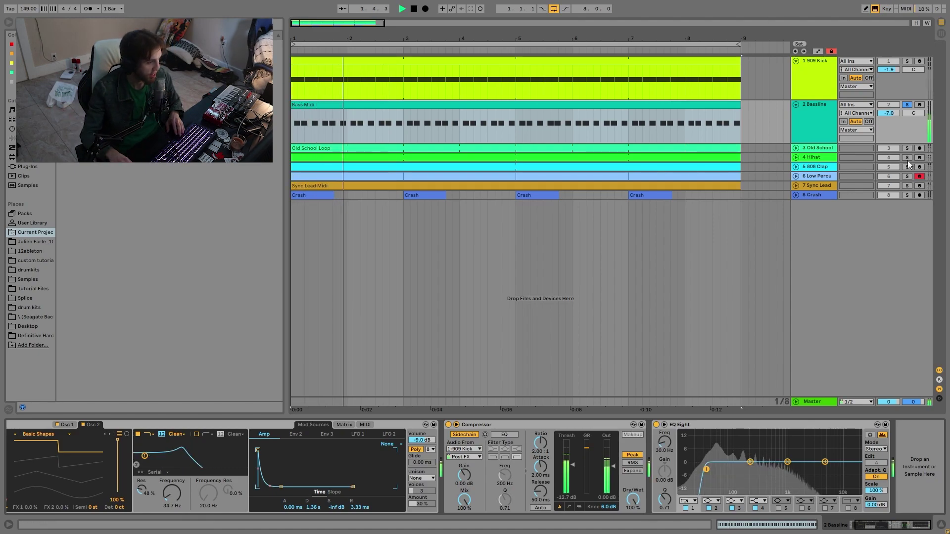
pyautogui.press('space')
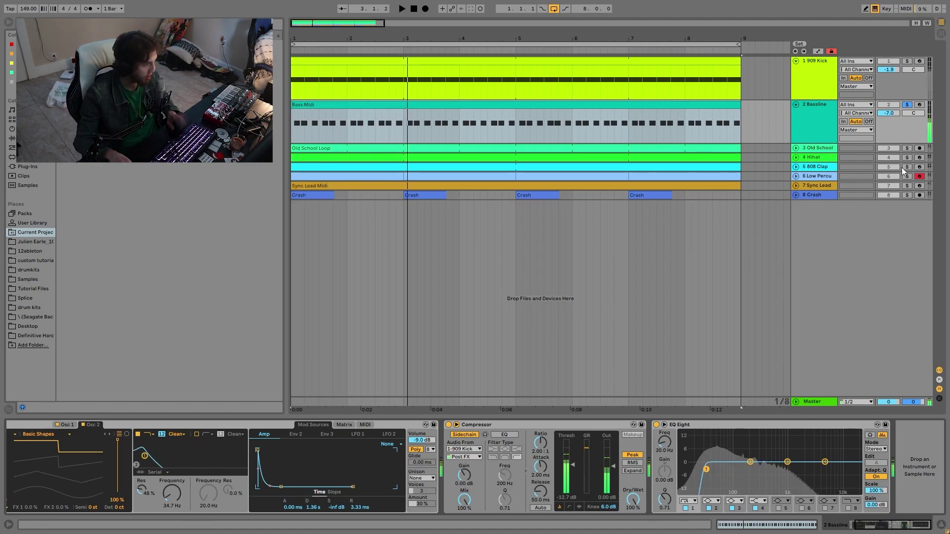
# - Play the Old School Loop, Hihat, 808 Clap and Low Percussion tracks soloed together, unfolding their lanes in the arrangement
pyautogui.click(907, 148)
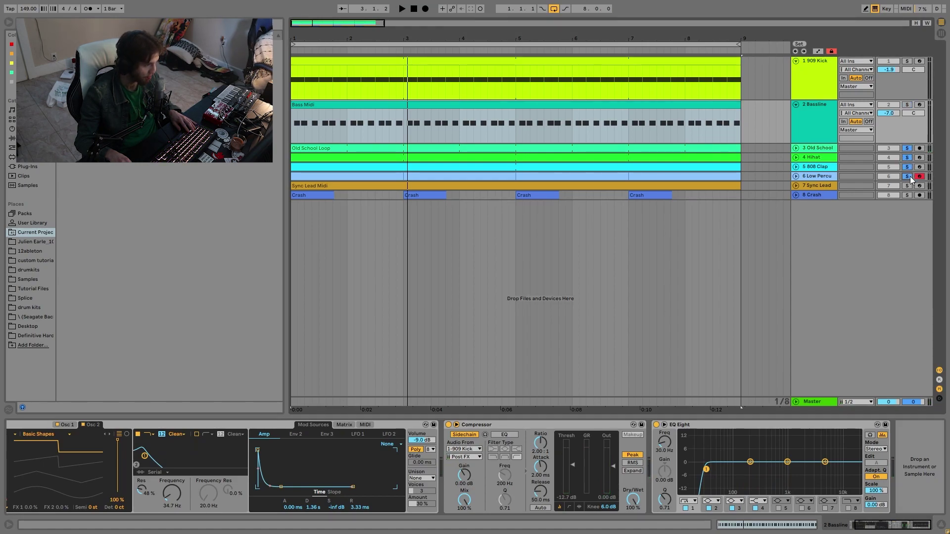
pyautogui.press('space')
pyautogui.click(797, 176)
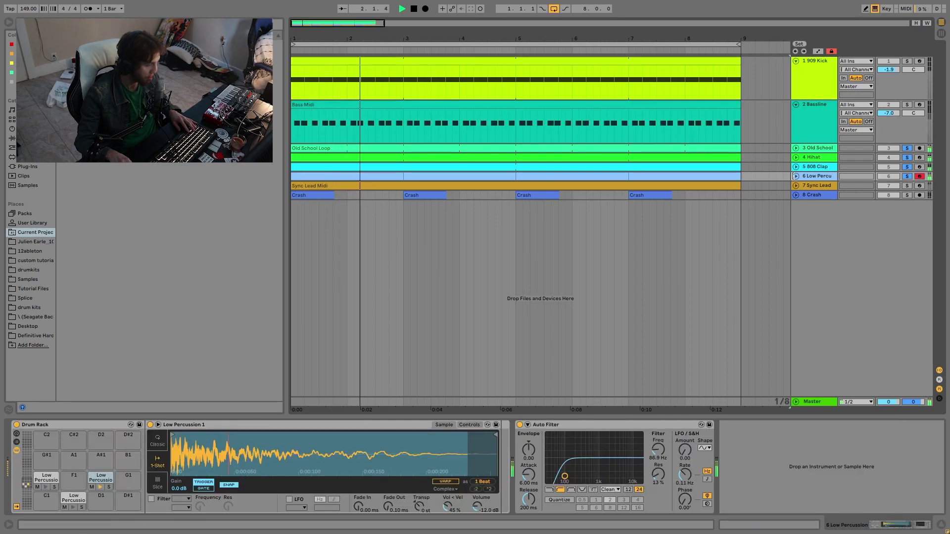
pyautogui.click(796, 176)
pyautogui.click(795, 166)
pyautogui.click(796, 157)
pyautogui.click(795, 148)
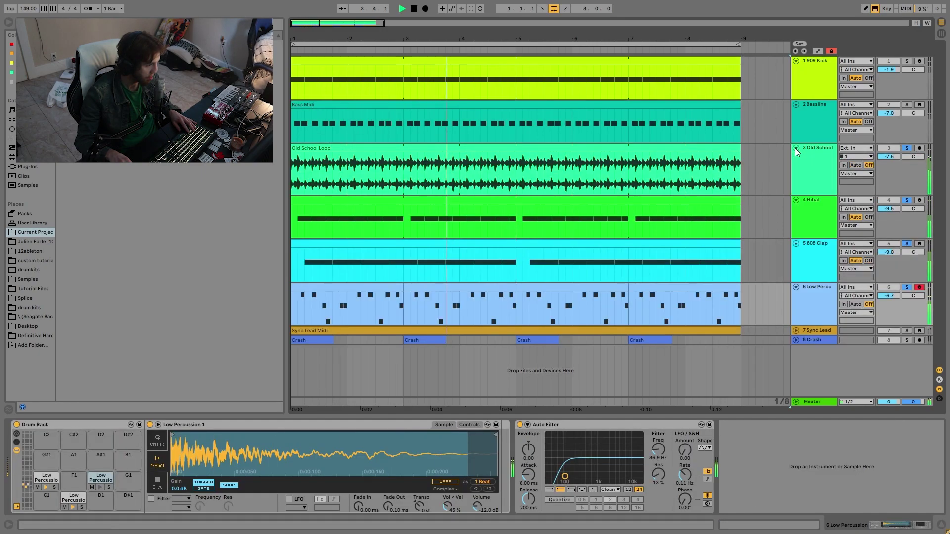
pyautogui.click(413, 10)
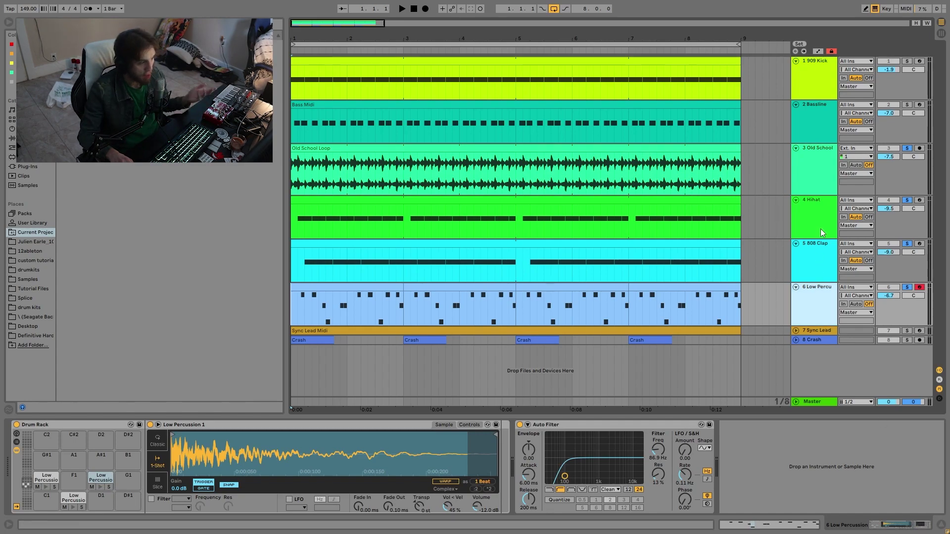
# - Solo only the Old School Loop track and audition the loop repeatedly from the start
pyautogui.click(850, 165)
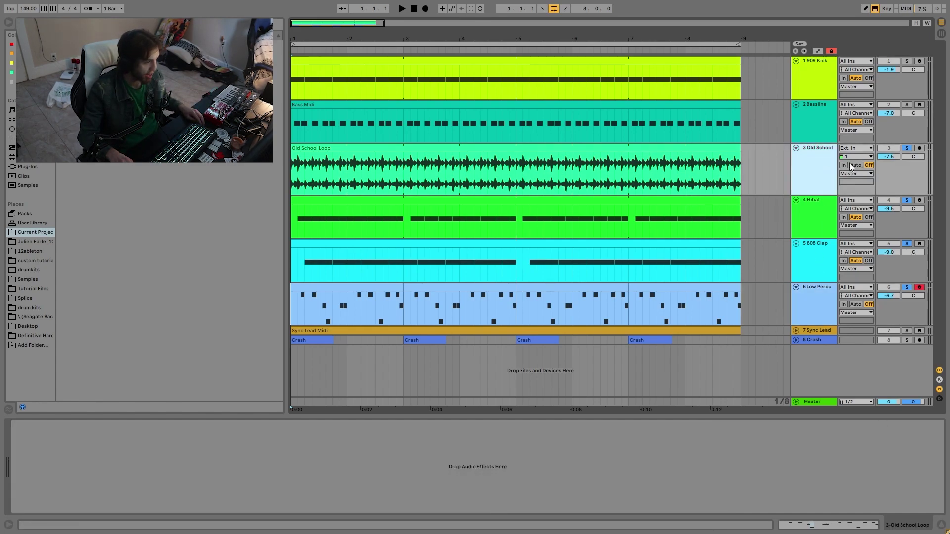
pyautogui.click(906, 148)
pyautogui.press('space')
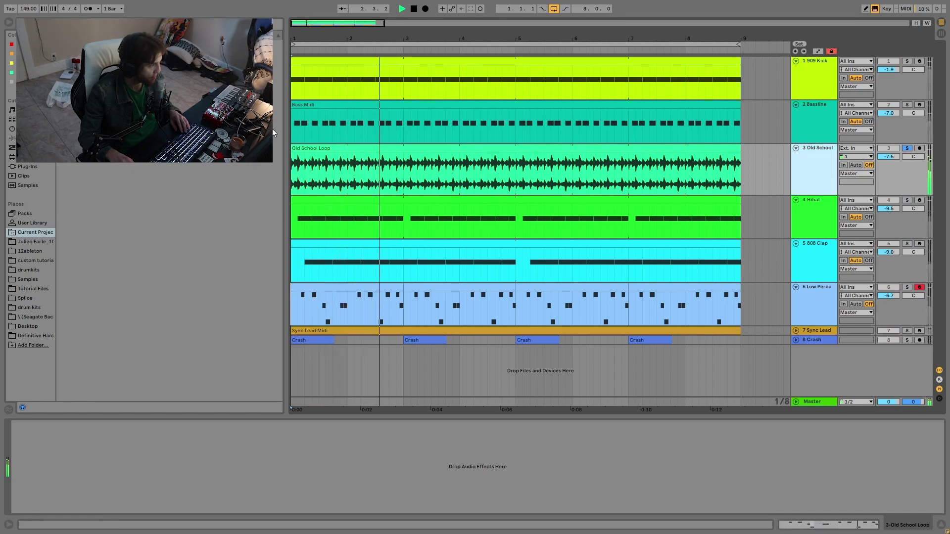
pyautogui.click(341, 177)
pyautogui.press('space')
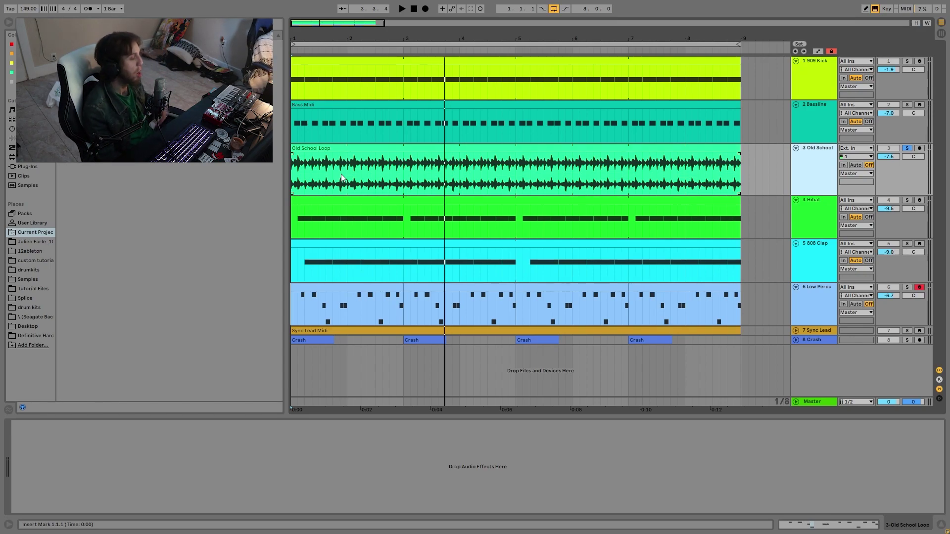
pyautogui.press('space')
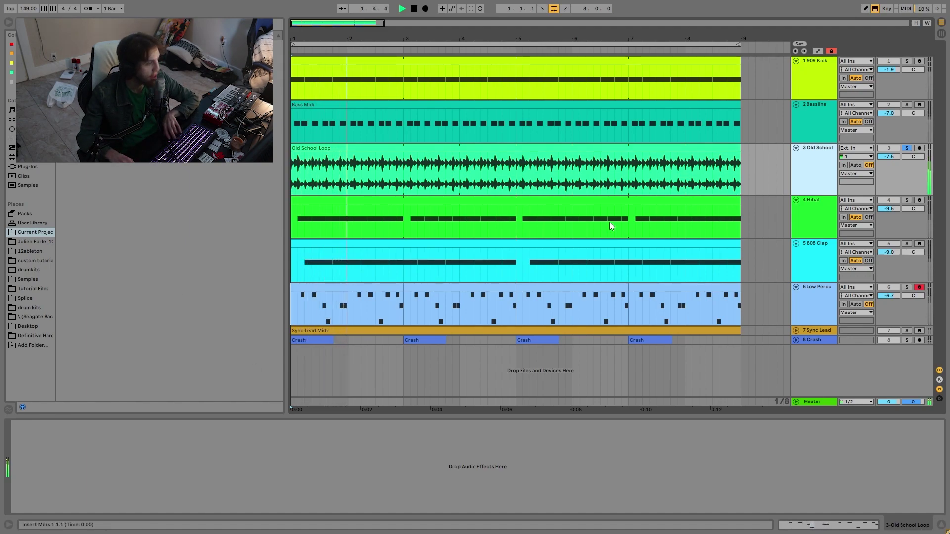
pyautogui.press('space')
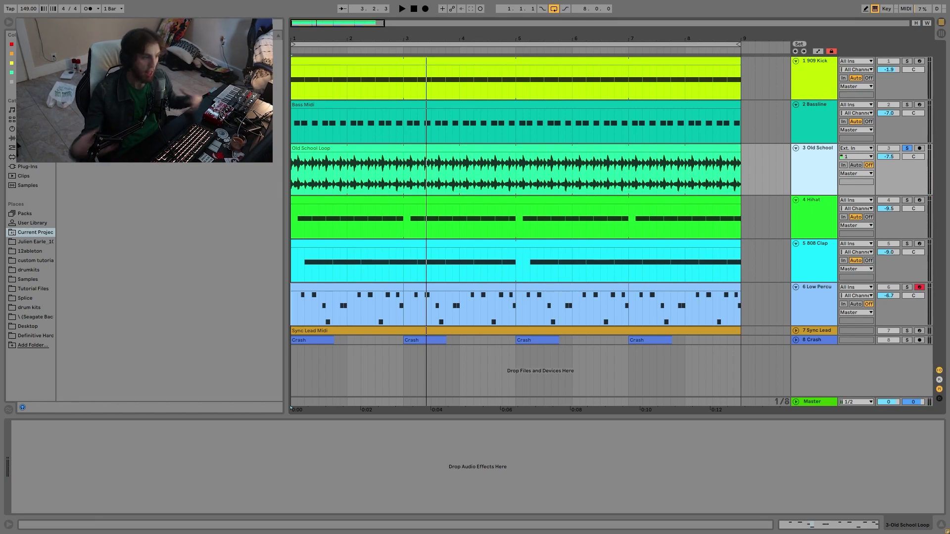
pyautogui.press('space')
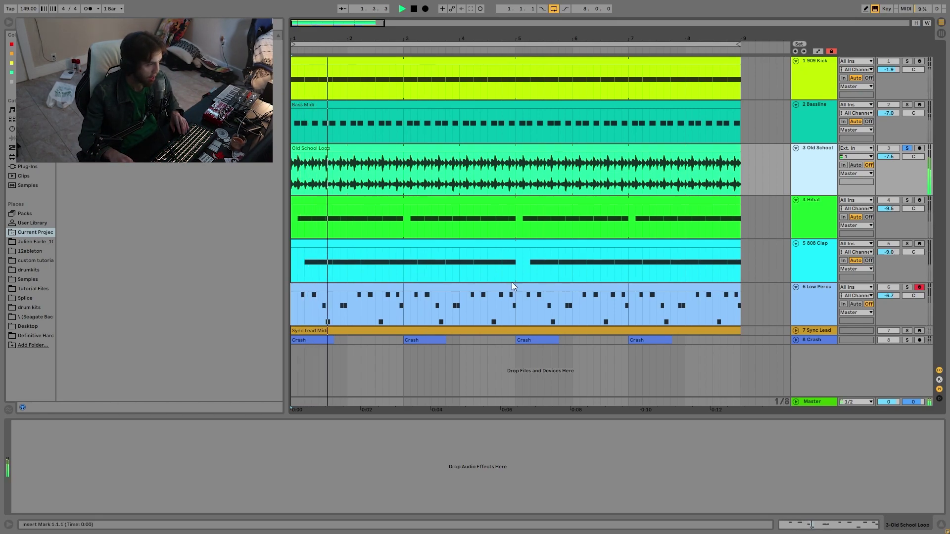
pyautogui.press('space')
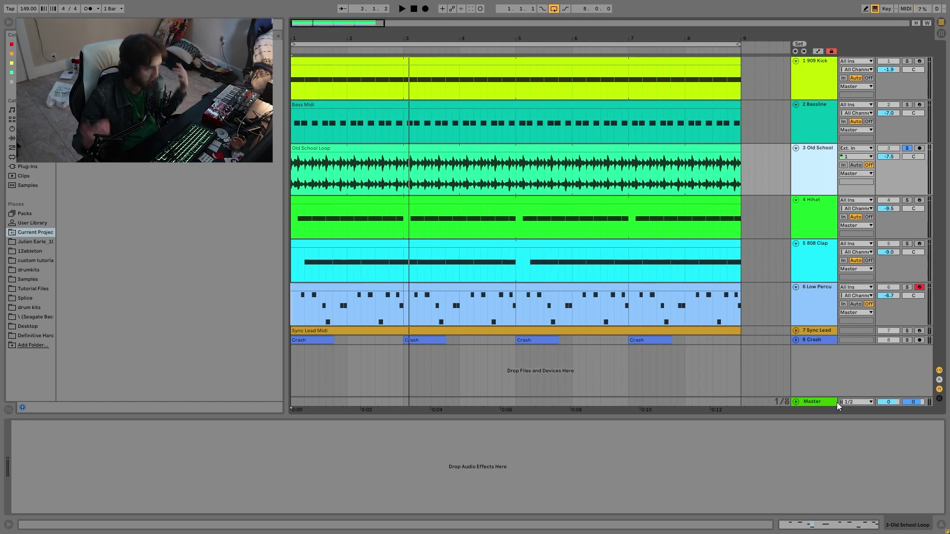
pyautogui.press('space')
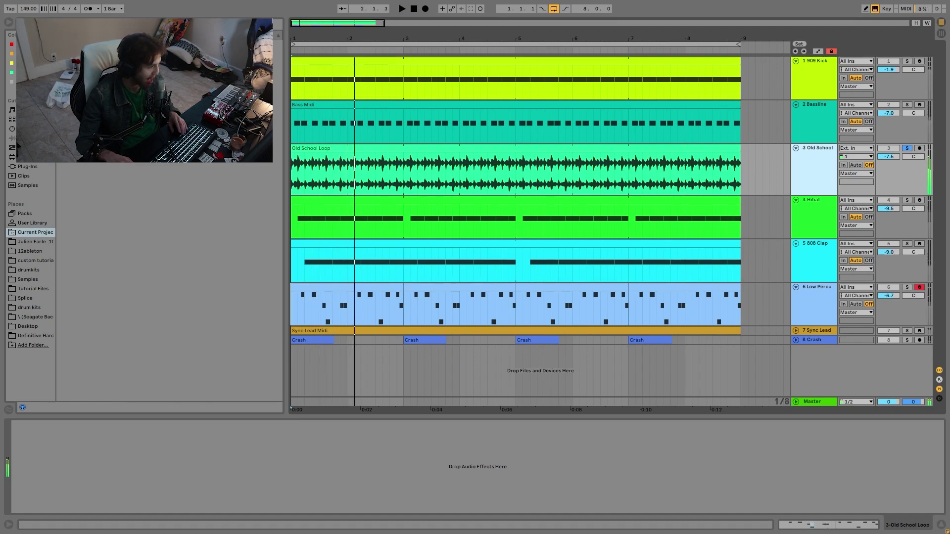
pyautogui.press('space')
pyautogui.press('space')
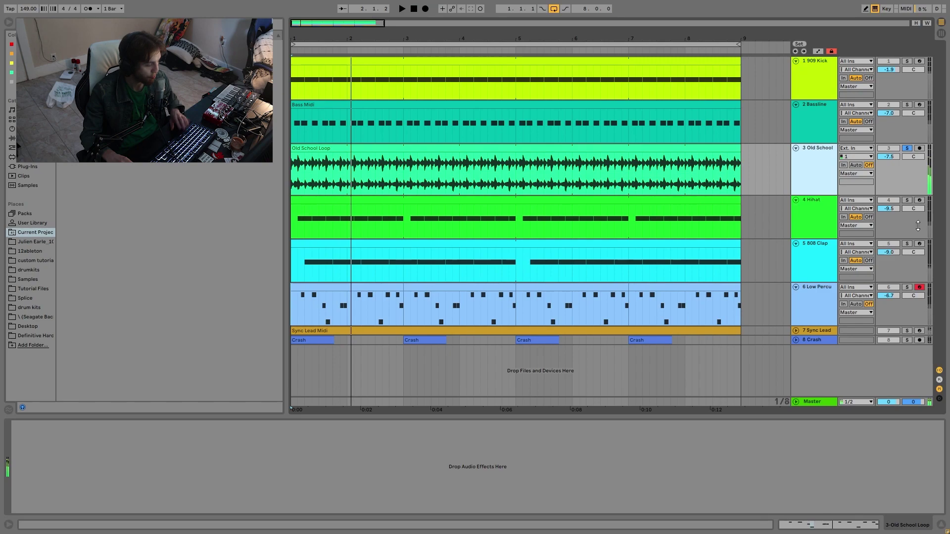
# - Solo and play the Hihat track, and inspect the filter, LFO and amplitude envelope settings of its sampler
pyautogui.click(906, 201)
pyautogui.press('space')
pyautogui.click(823, 210)
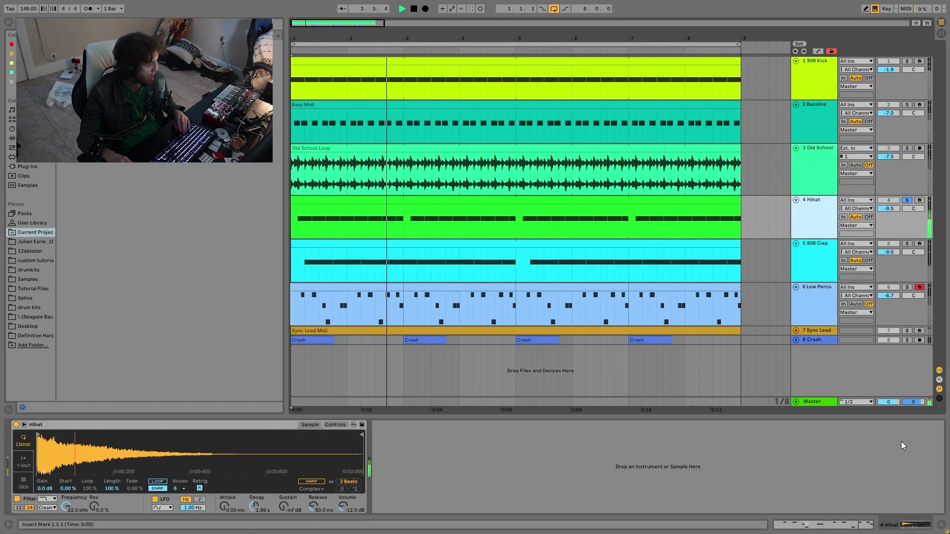
pyautogui.press('space')
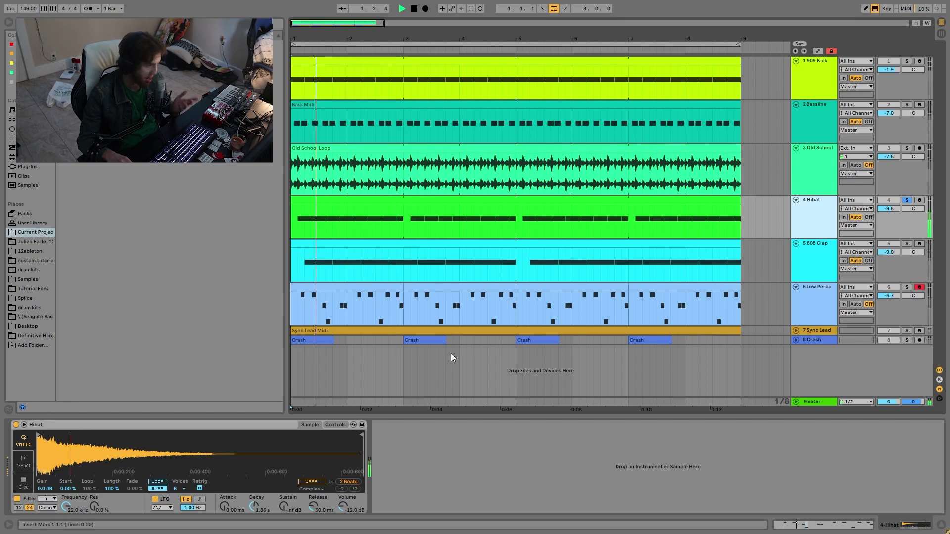
pyautogui.click(331, 424)
pyautogui.press('space')
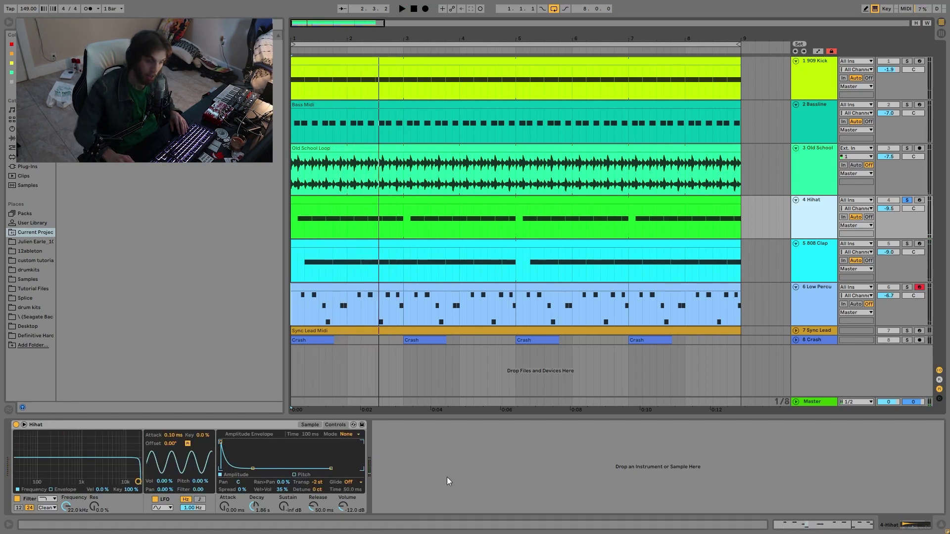
pyautogui.press('space')
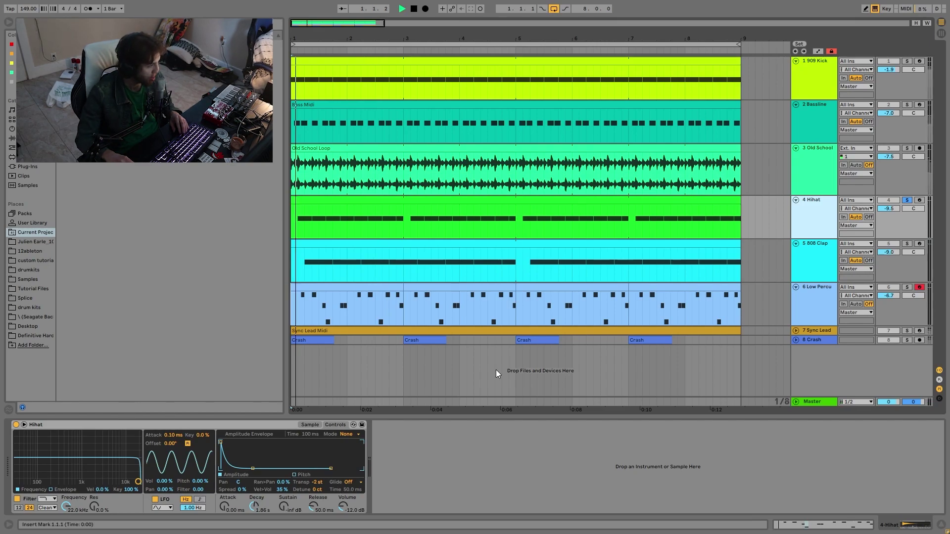
# - Audition the soloed 808 Clap and compare its device chain with those of the 909 Kick and Hihat
pyautogui.click(907, 244)
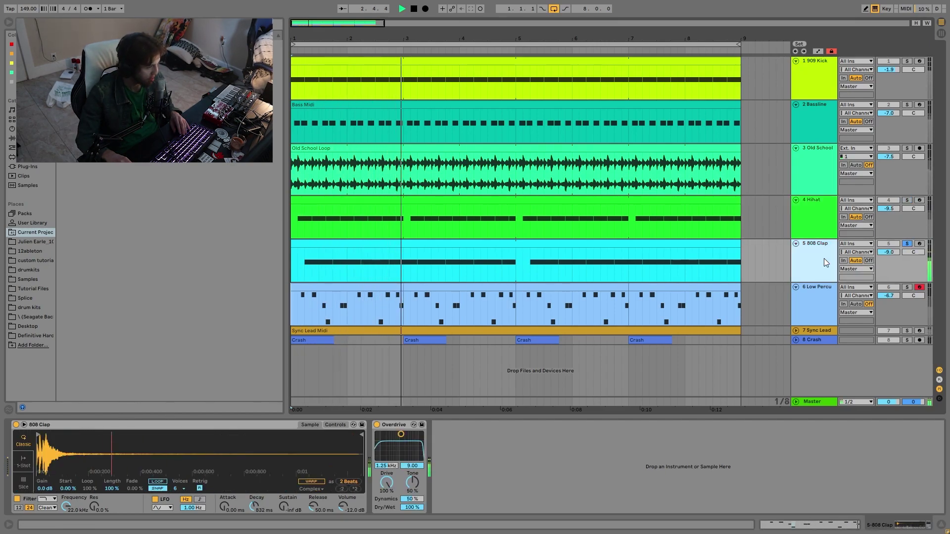
pyautogui.press('space')
pyautogui.press('space')
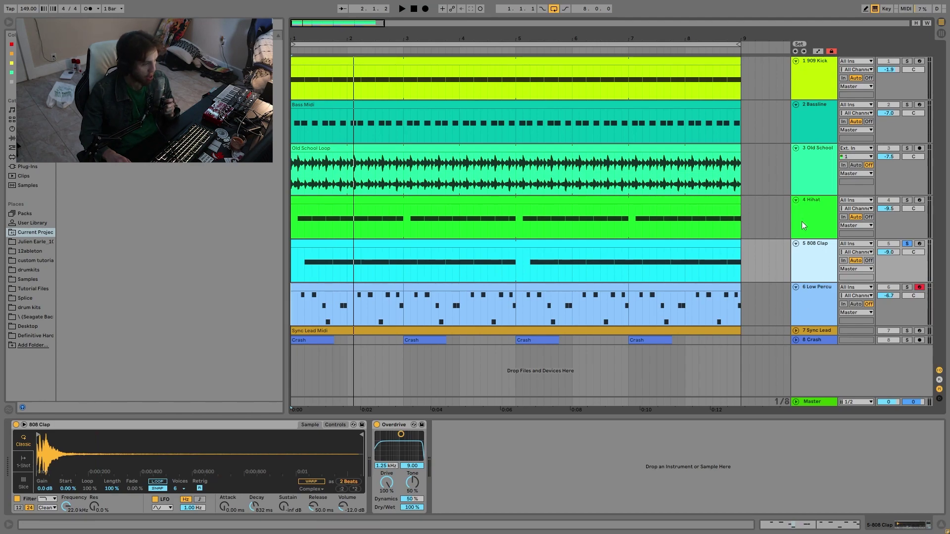
pyautogui.click(809, 81)
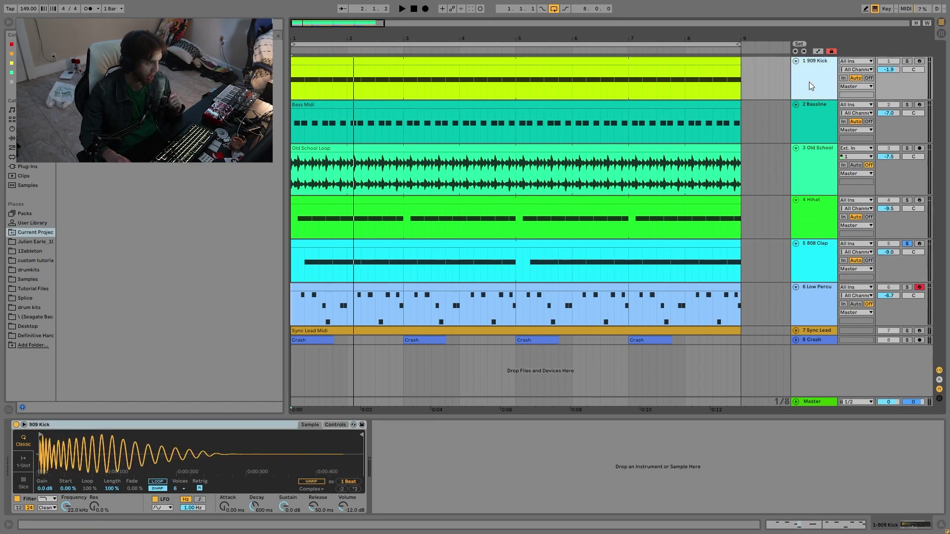
pyautogui.click(816, 228)
pyautogui.click(829, 251)
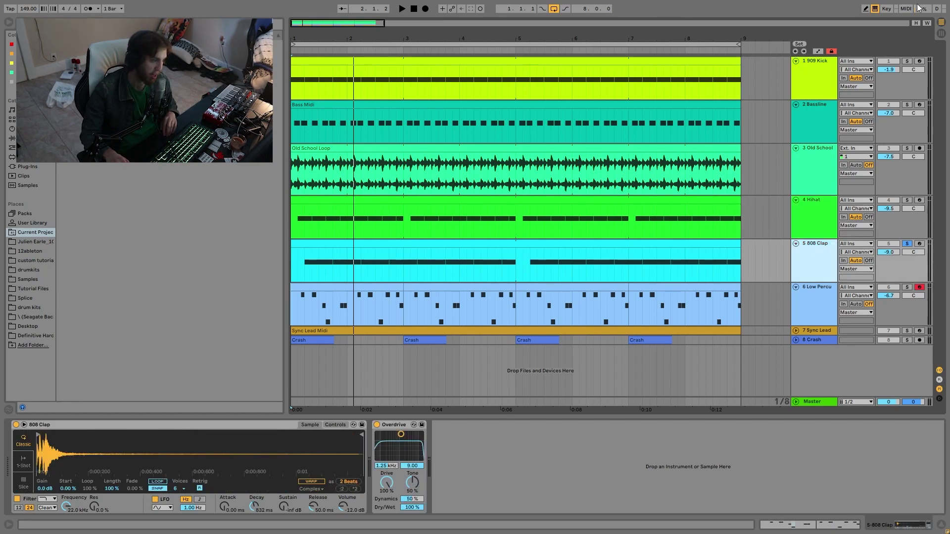
# - Unsolo the 808 Clap and play the full mix with its Overdrive active
pyautogui.click(906, 245)
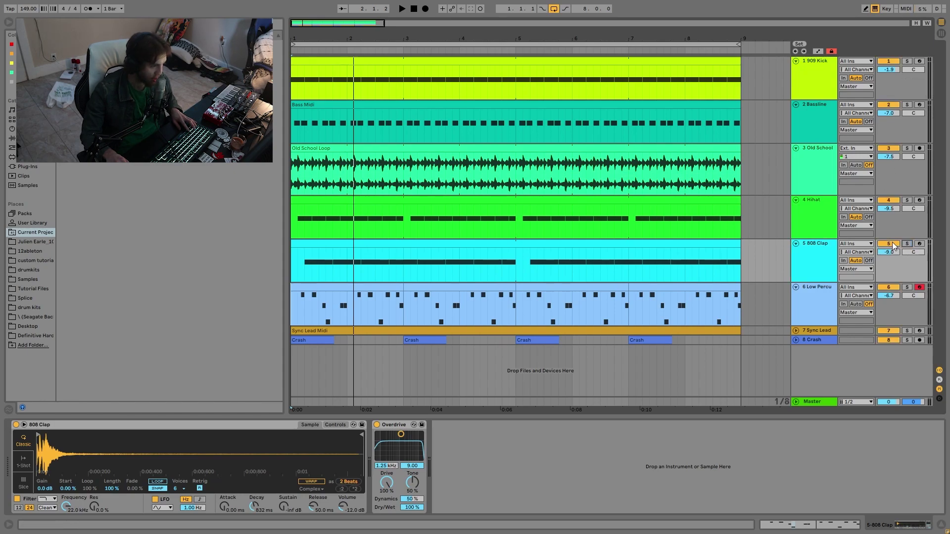
pyautogui.press('space')
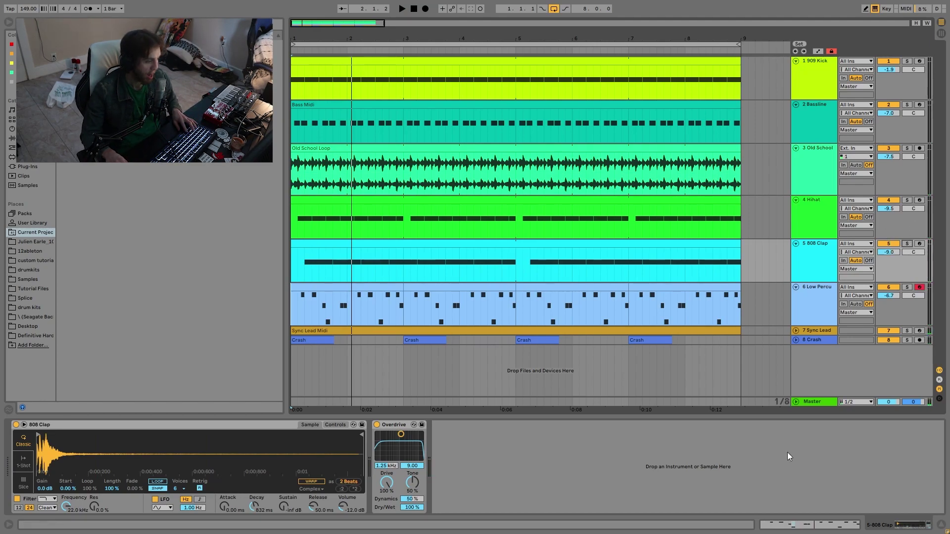
# - Try the 808 Clap in the full mix with Overdrive bypassed and its volume at -0.5 dB, and undo these changes
pyautogui.click(376, 424)
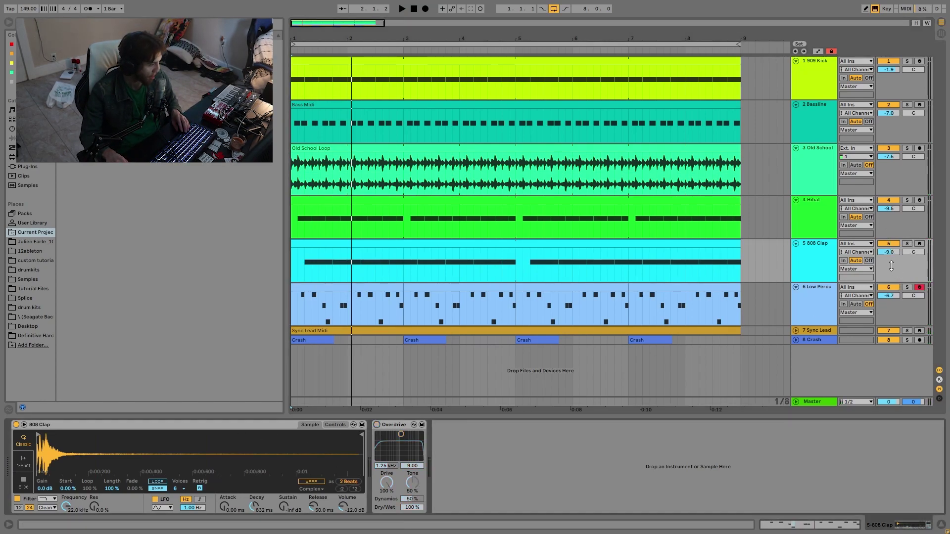
pyautogui.press('space')
pyautogui.moveTo(890, 253); pyautogui.dragTo(890, 252)
pyautogui.press('space')
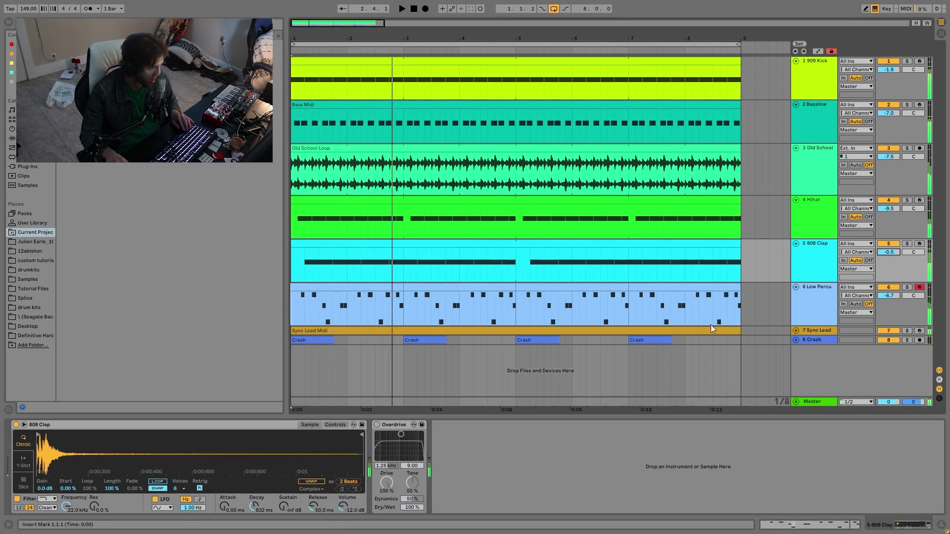
pyautogui.hotkey('ctrl', 'z')
pyautogui.hotkey('ctrl', 'z')
pyautogui.hotkey('ctrl', 'z')
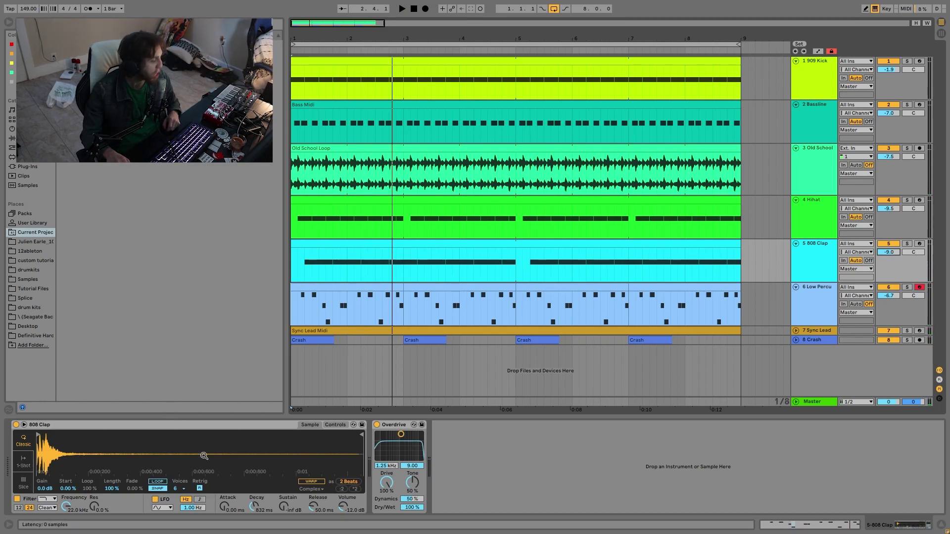
# - Solo and play the 808 Clap, and open the filter, LFO and amplitude envelope controls of its sampler
pyautogui.click(908, 243)
pyautogui.press('space')
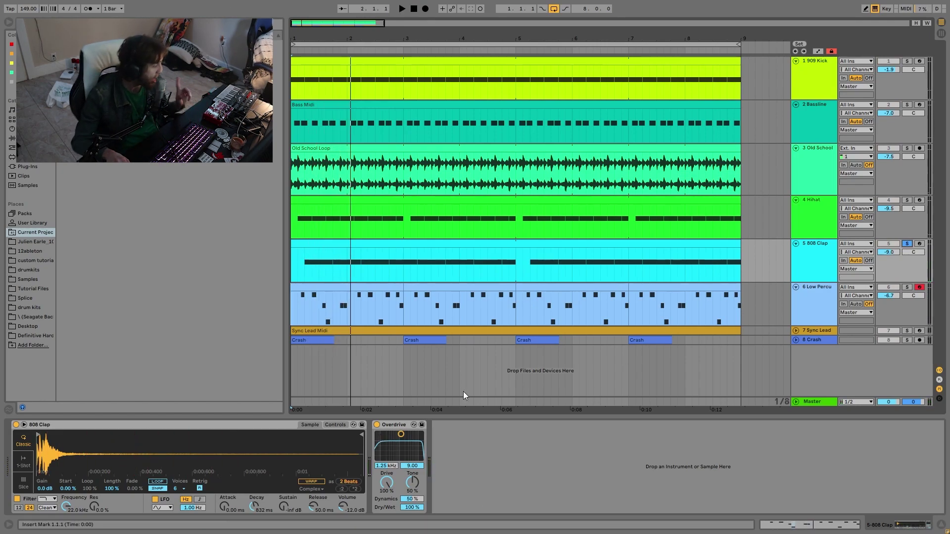
pyautogui.click(331, 424)
pyautogui.click(335, 425)
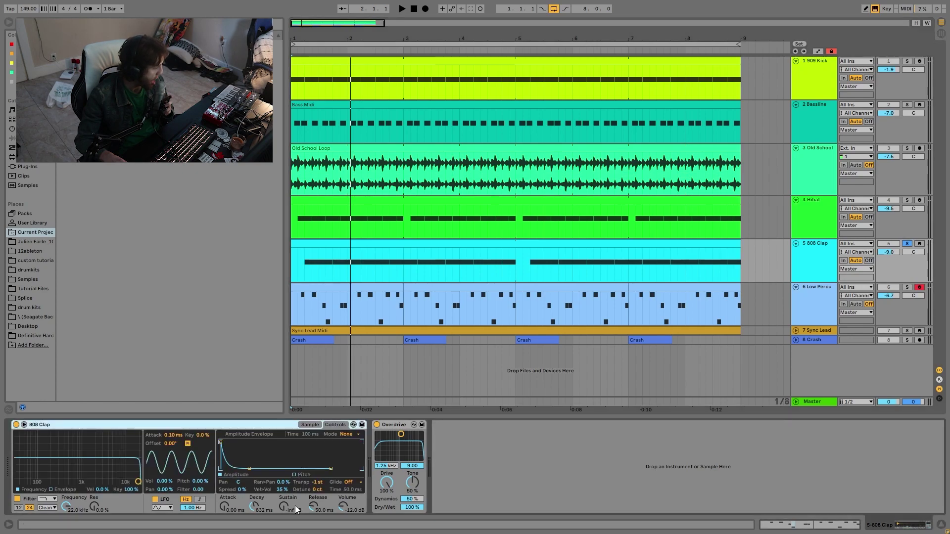
# - Try the soloed 808 Clap with its amplitude envelope sustain at 0.0 dB and decay at 600 ms
pyautogui.moveTo(286, 505); pyautogui.dragTo(286, 504)
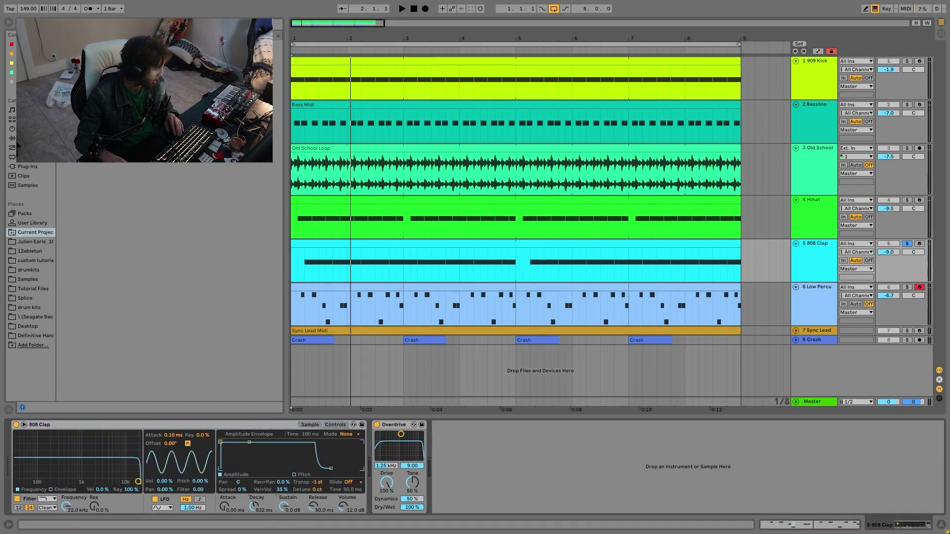
pyautogui.press('space')
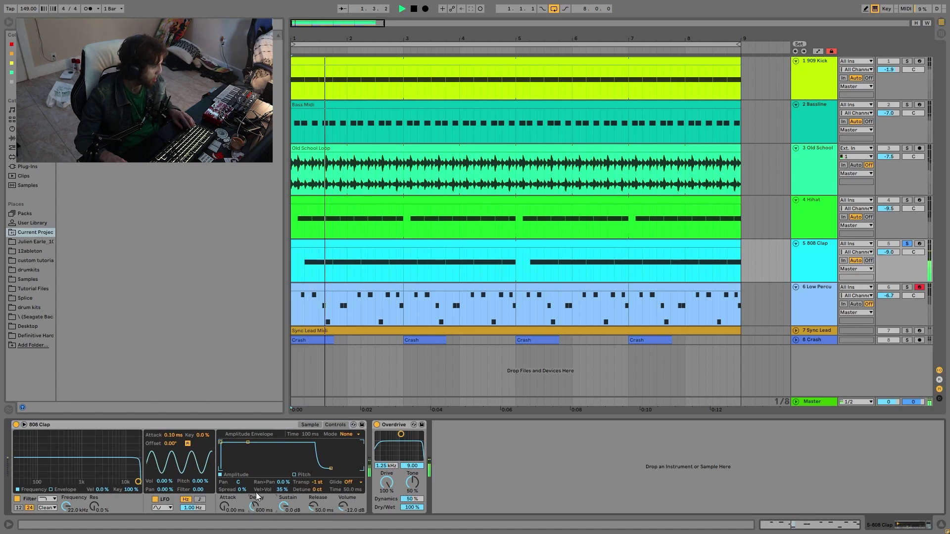
pyautogui.press('space')
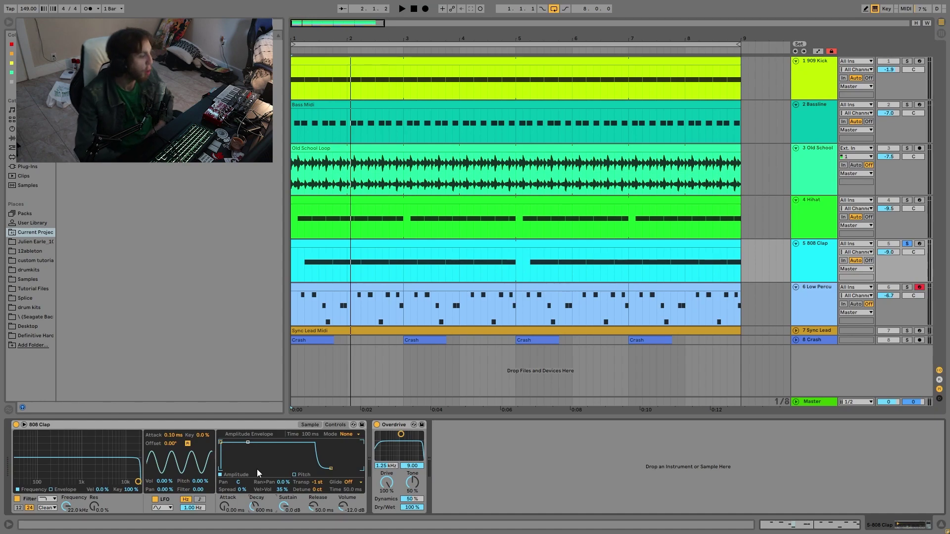
pyautogui.press('space')
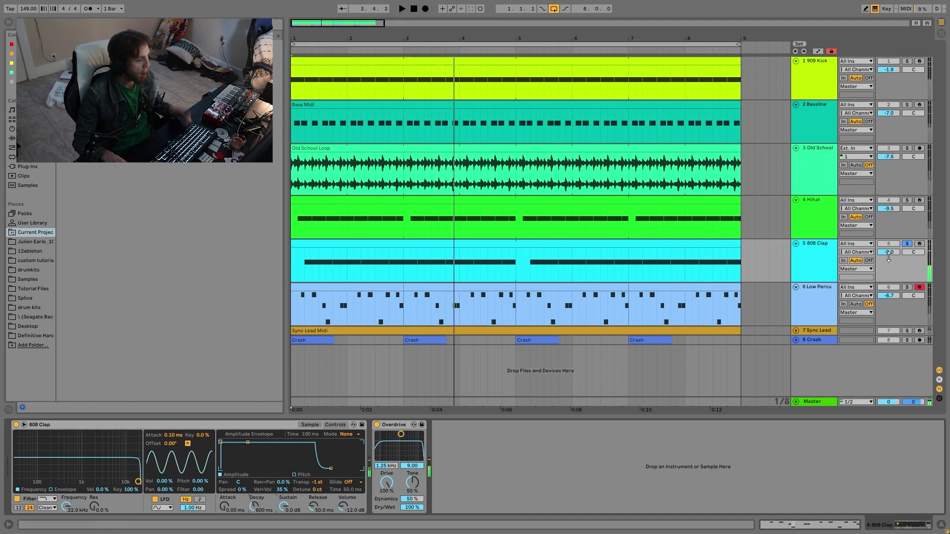
# - Unsolo the 808 Clap, play the full mix with the sustained envelope, and replay it with the envelope changes undone
pyautogui.click(907, 244)
pyautogui.press('space')
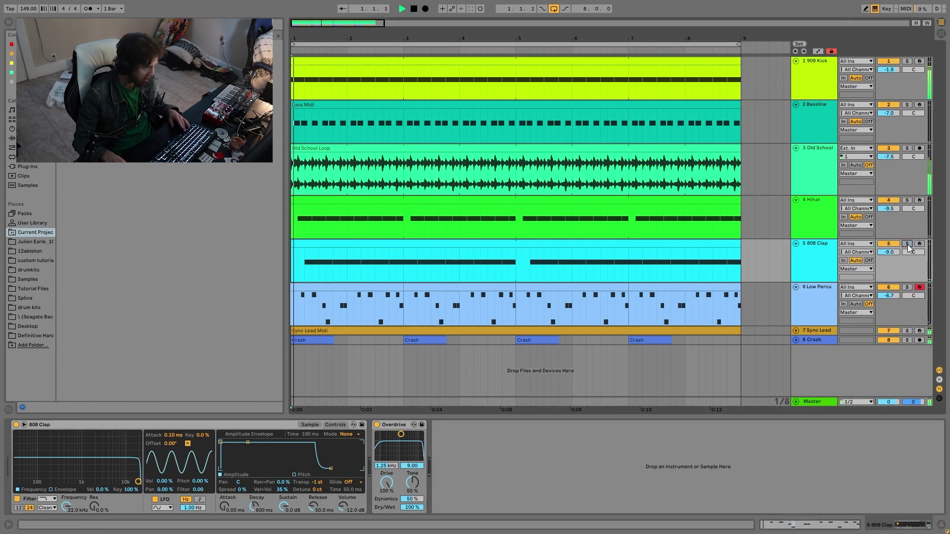
pyautogui.press('space')
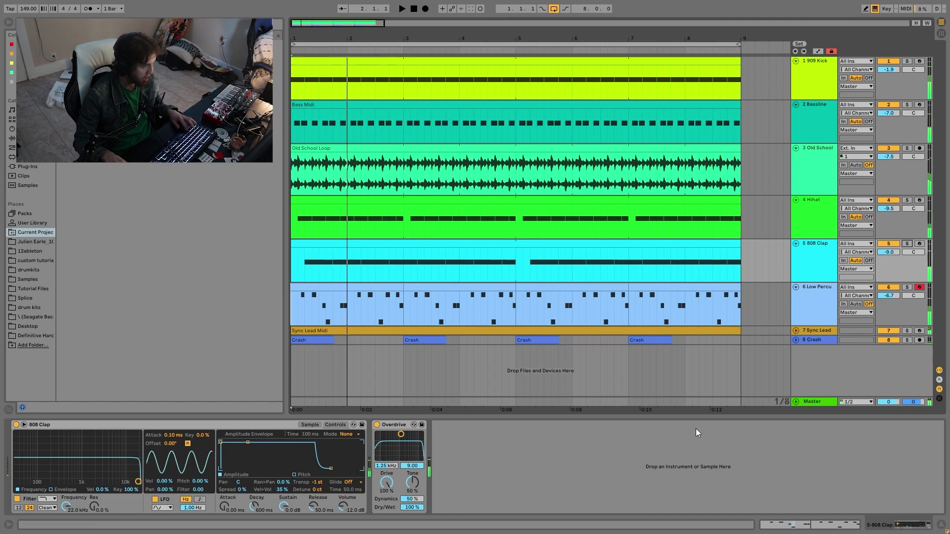
pyautogui.moveTo(248, 442); pyautogui.dragTo(249, 468)
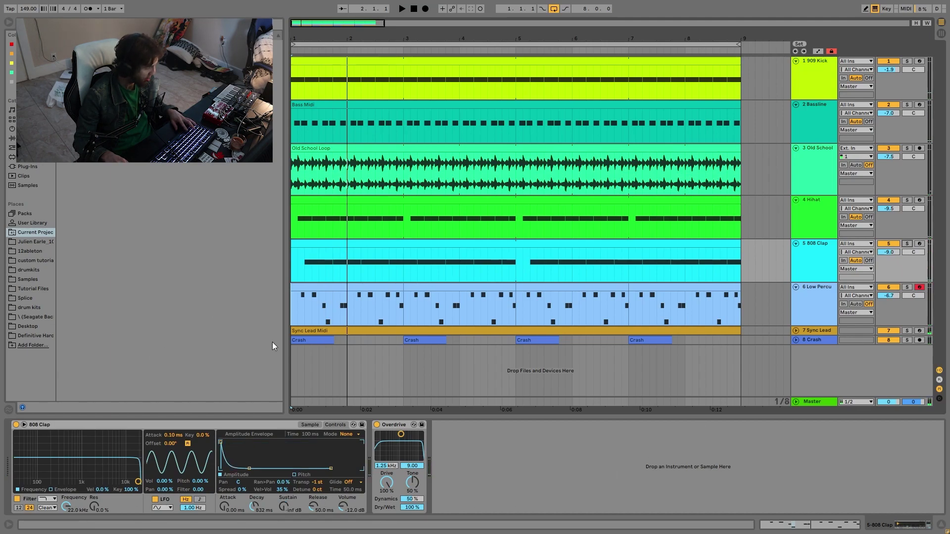
pyautogui.press('space')
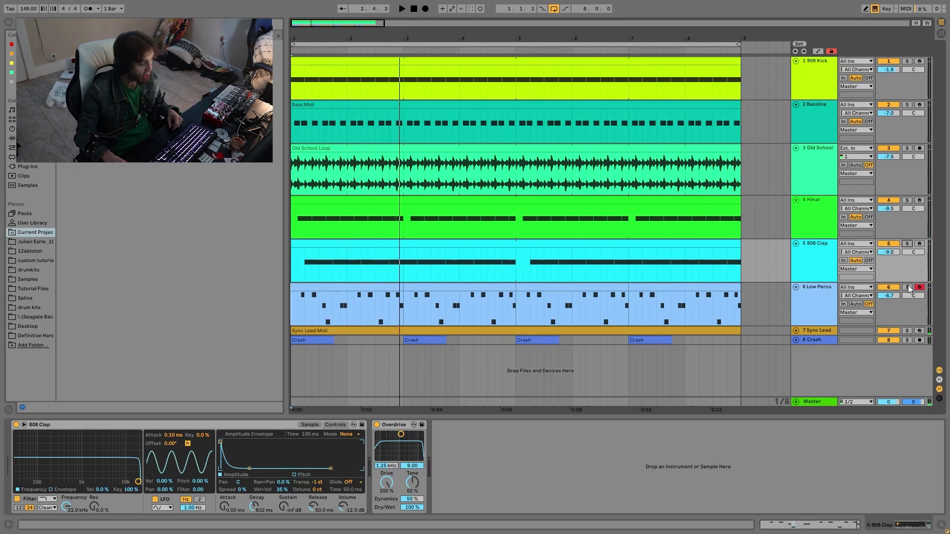
# - Solo and play the Low Percussion track with its Drum Rack and Auto Filter displayed
pyautogui.click(830, 305)
pyautogui.press('space')
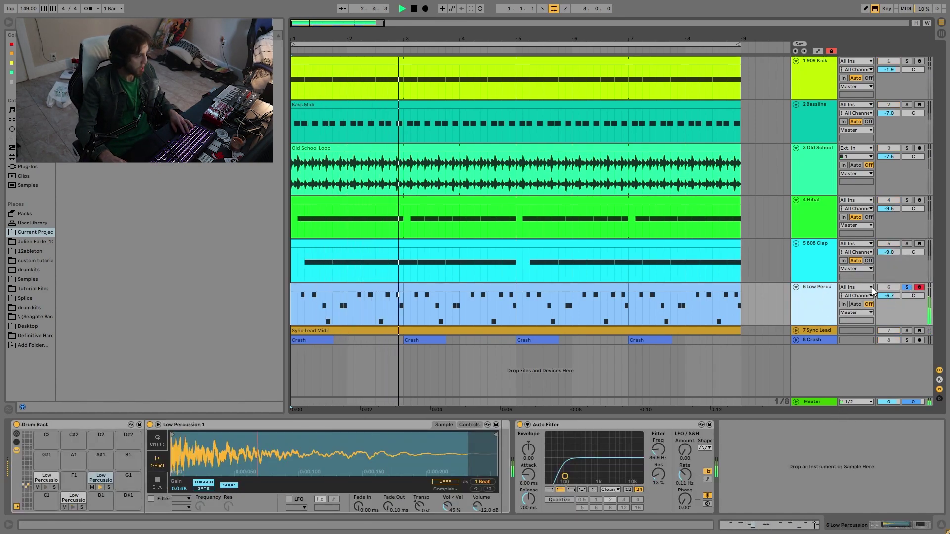
pyautogui.press('space')
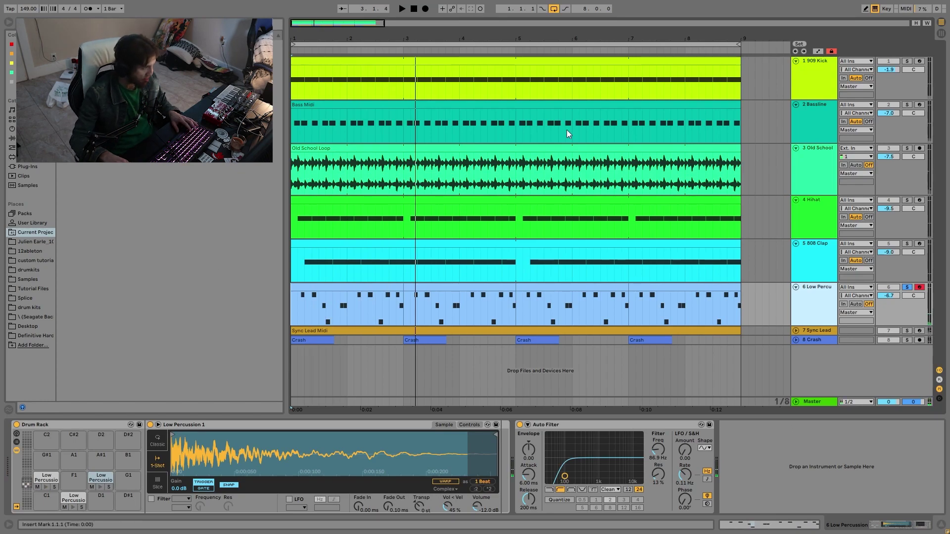
# - Add the 909 Kick and Hihat to the soloed Low Percussion and audition the three tracks together
pyautogui.click(907, 61)
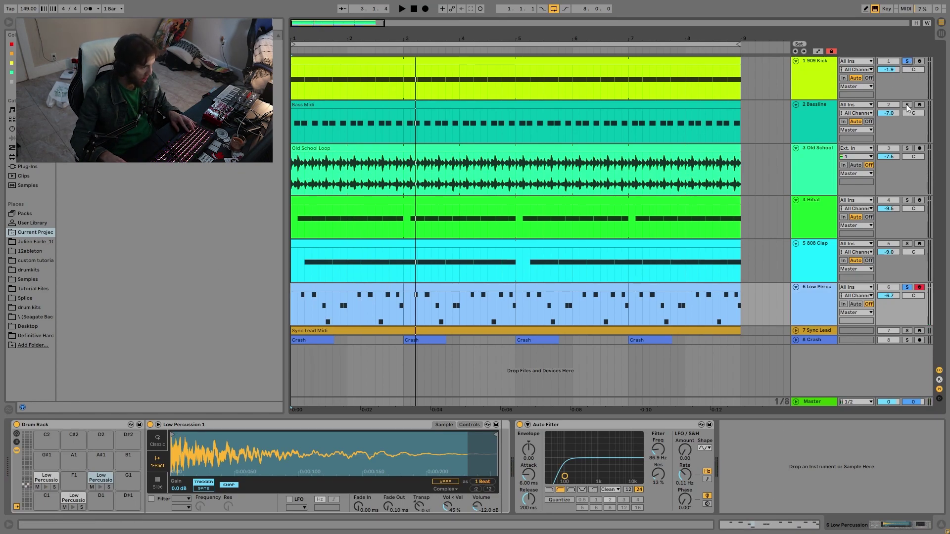
pyautogui.click(905, 201)
pyautogui.press('space')
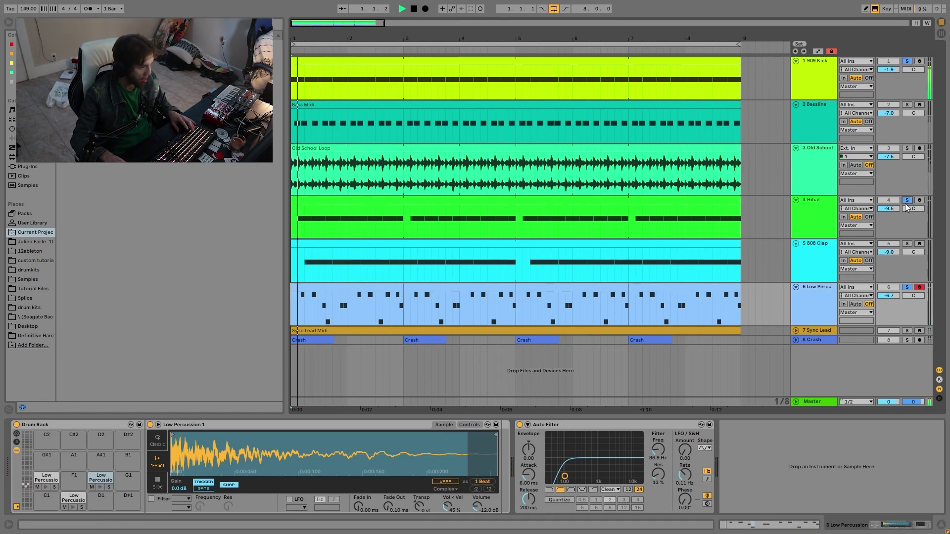
pyautogui.click(810, 221)
pyautogui.click(818, 317)
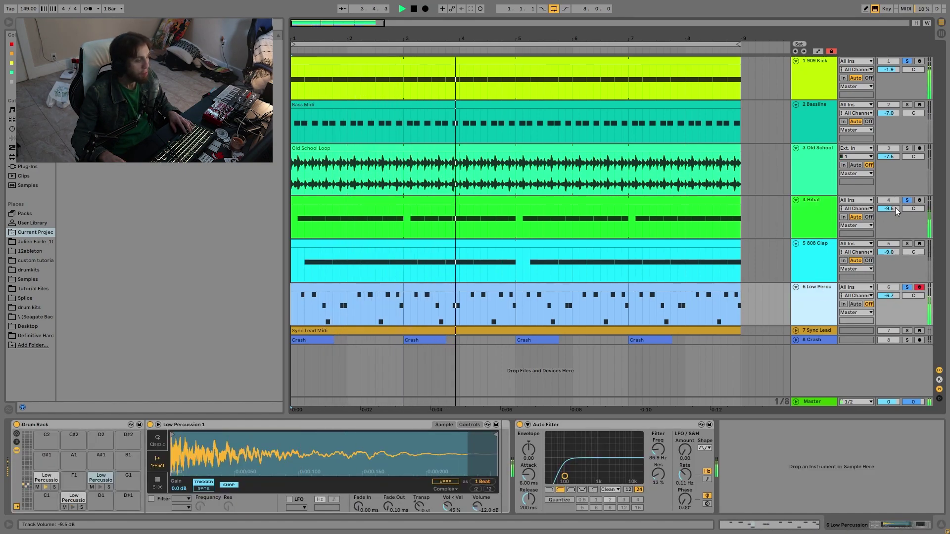
pyautogui.press('space')
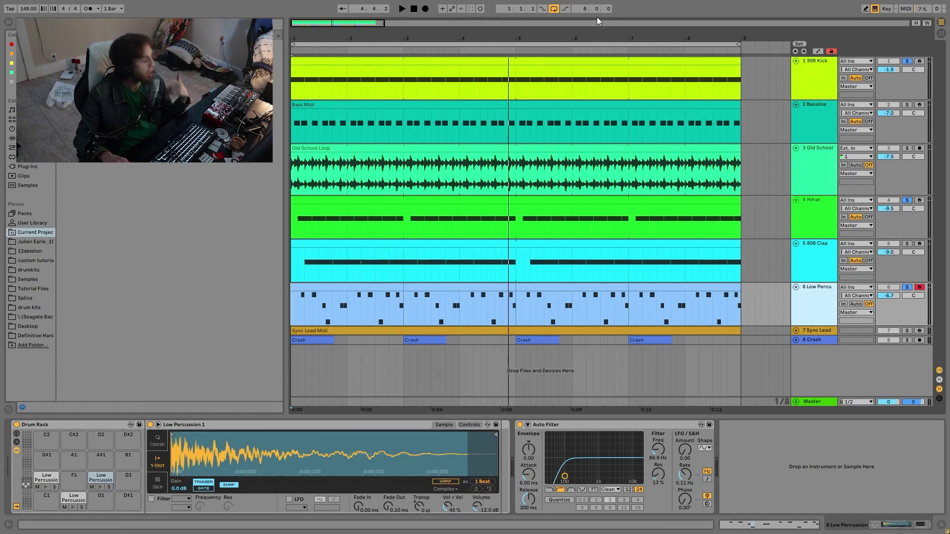
pyautogui.press('space')
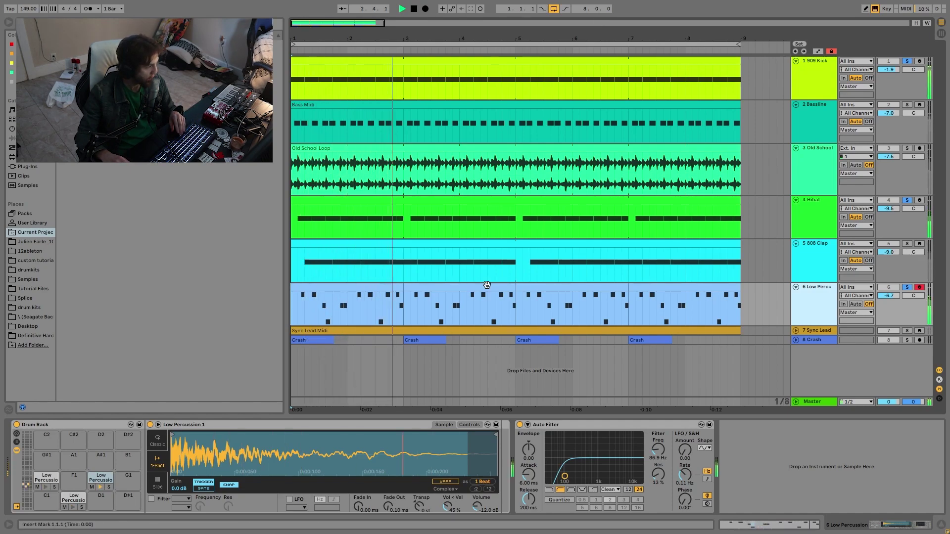
pyautogui.press('space')
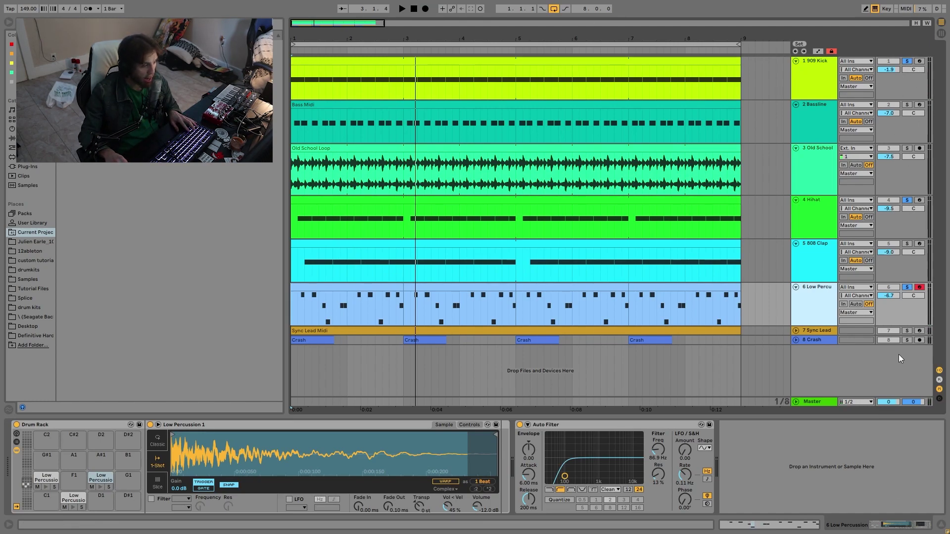
# - Add the Sync Lead to the soloed kick, hihat and low percussion and play them together
pyautogui.click(905, 331)
pyautogui.press('space')
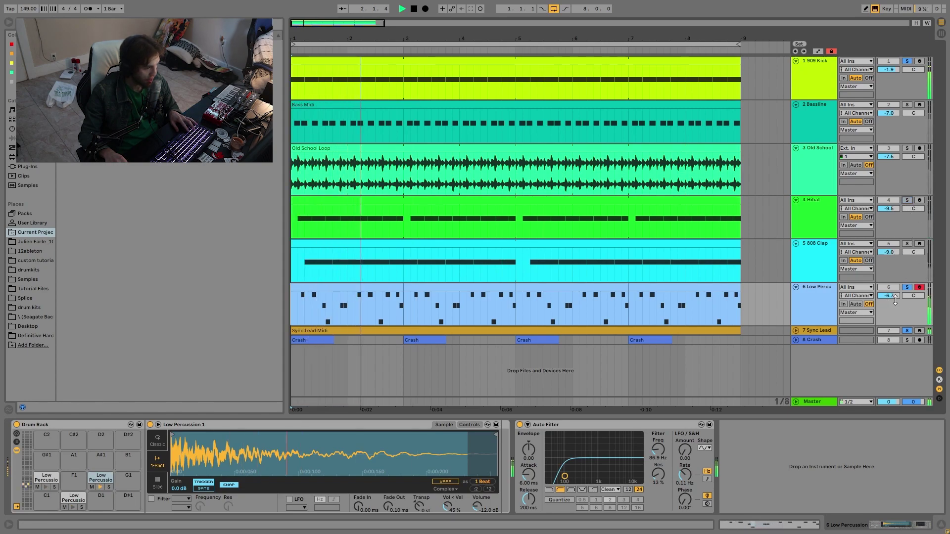
pyautogui.click(809, 305)
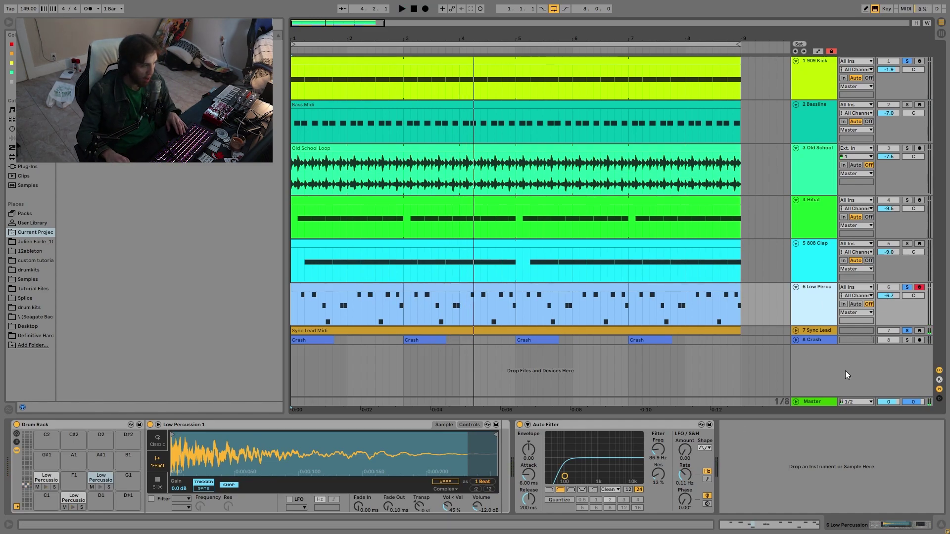
# - Unfold the Sync Lead track and play the first bar to compare its notes with the Low Percussion pattern
pyautogui.click(795, 331)
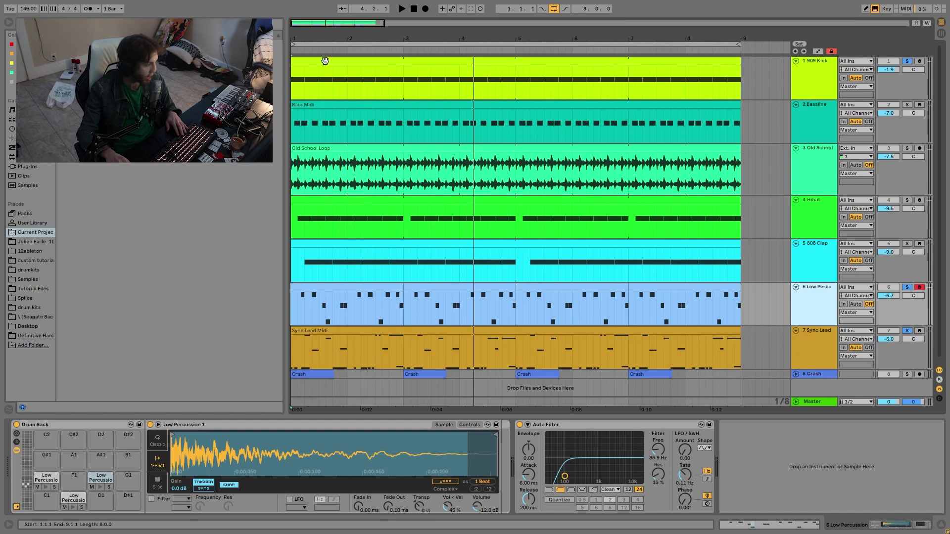
pyautogui.moveTo(298, 39); pyautogui.dragTo(297, 114)
pyautogui.press('space')
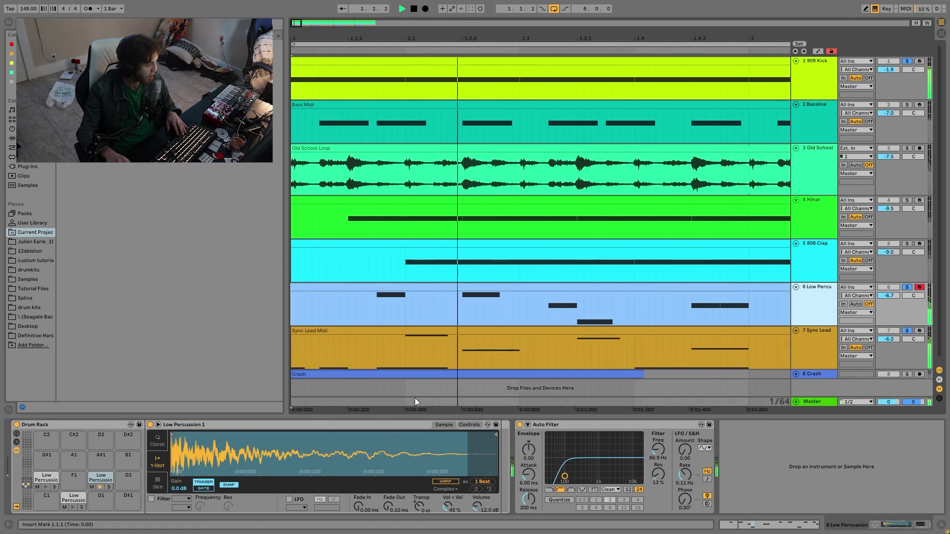
pyautogui.press('space')
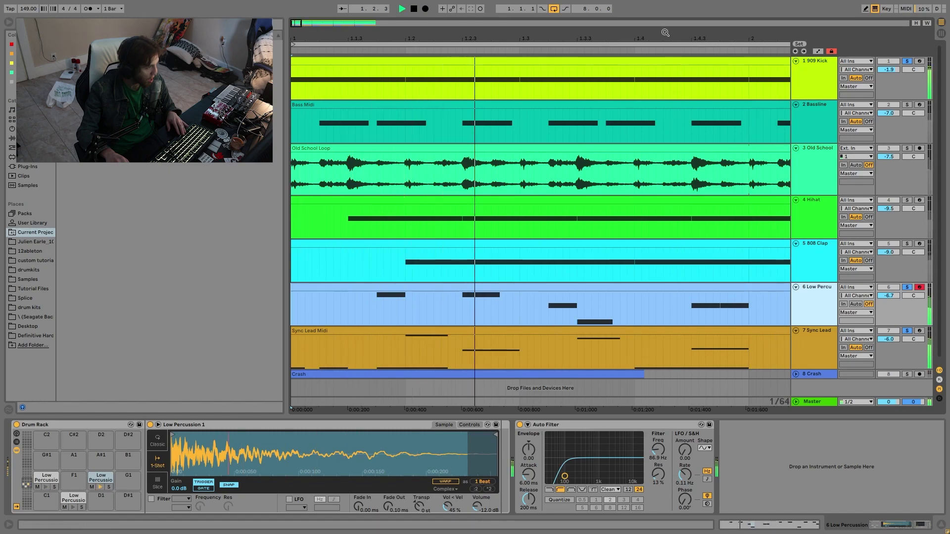
pyautogui.press('space')
# - Highlight the individual Low Percussion notes in the first bar one after another, and select its opening two-bar clip
pyautogui.moveTo(578, 310); pyautogui.dragTo(638, 310)
pyautogui.click(699, 307)
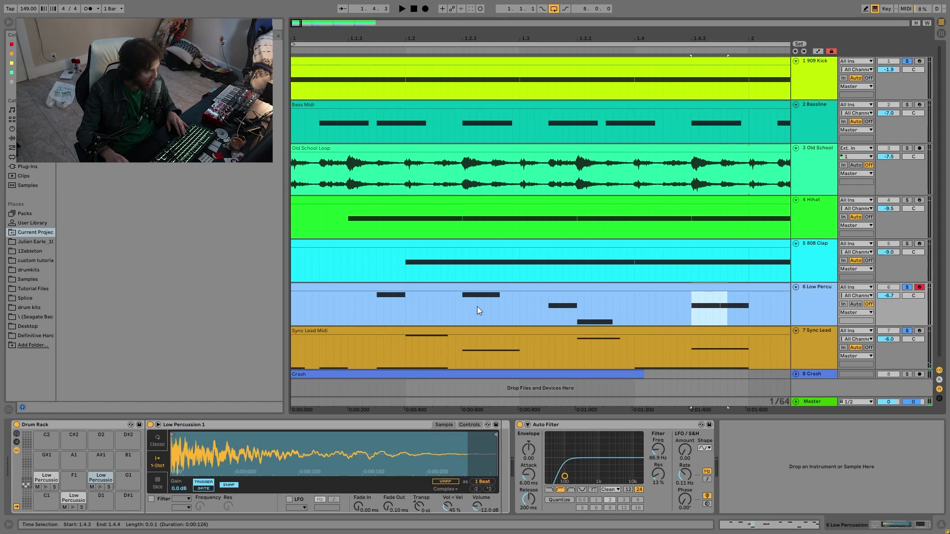
pyautogui.click(464, 304)
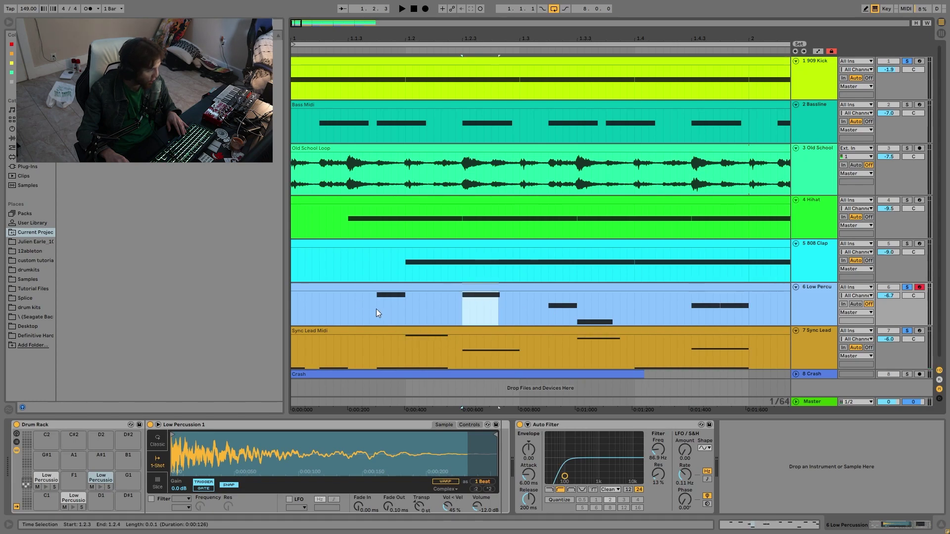
pyautogui.moveTo(374, 309); pyautogui.dragTo(423, 311)
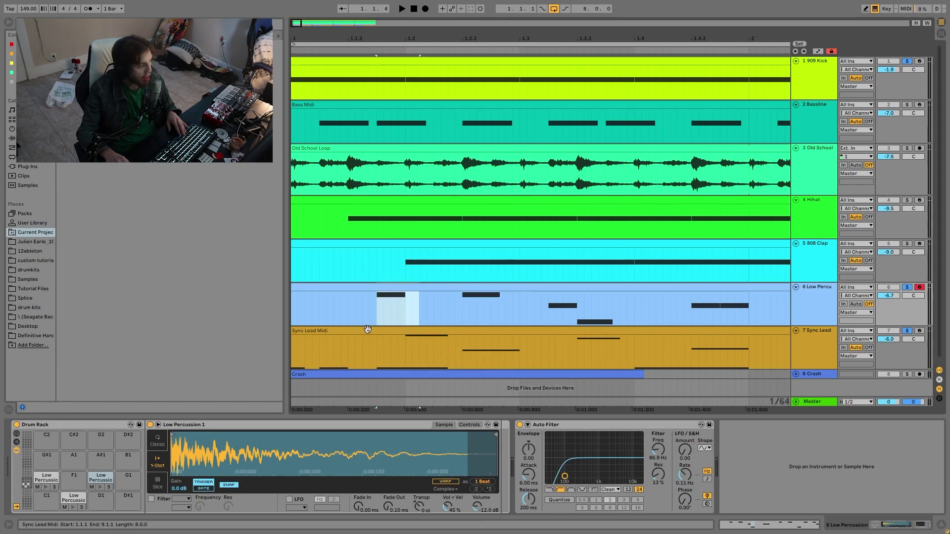
pyautogui.click(386, 285)
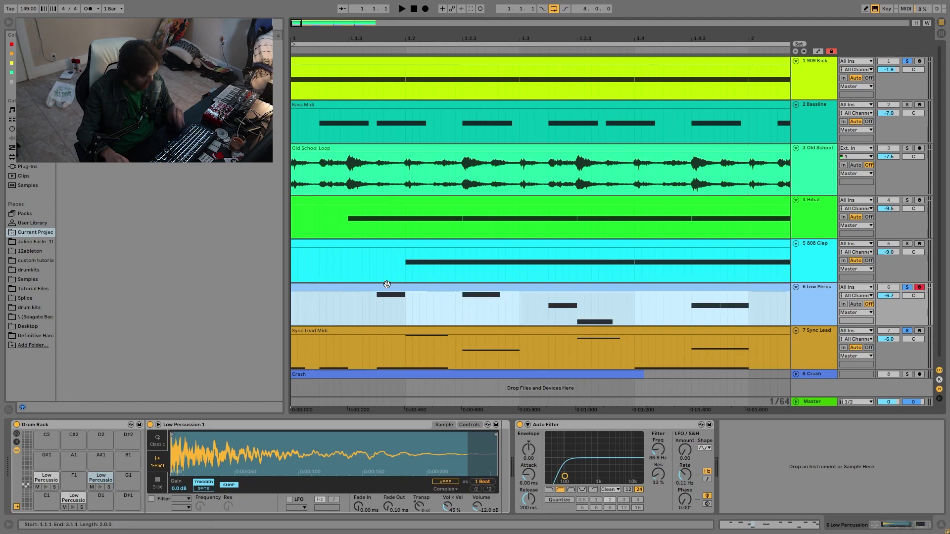
pyautogui.moveTo(481, 35); pyautogui.dragTo(481, 4)
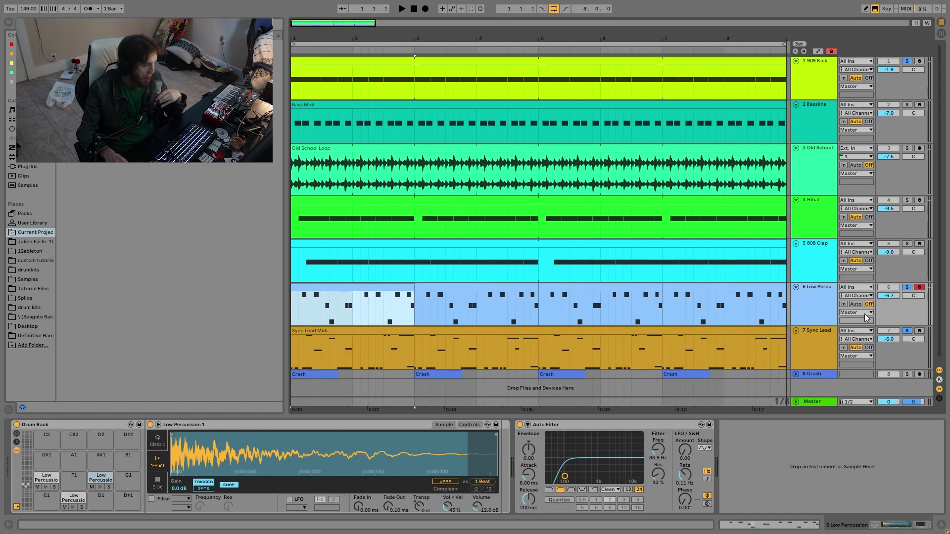
# - Clear all track solos and select the first two-bar clip on the Low Percussion track
pyautogui.click(908, 287)
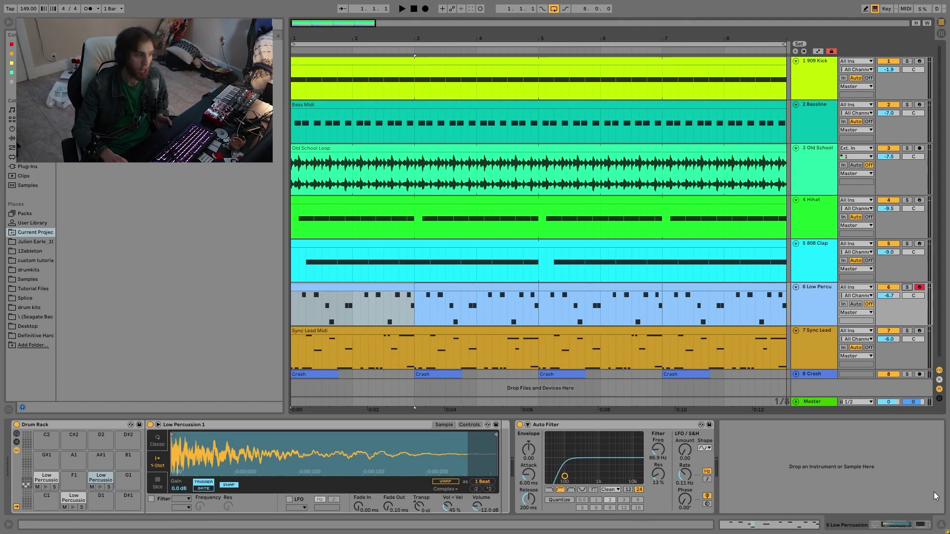
pyautogui.click(816, 334)
pyautogui.click(815, 312)
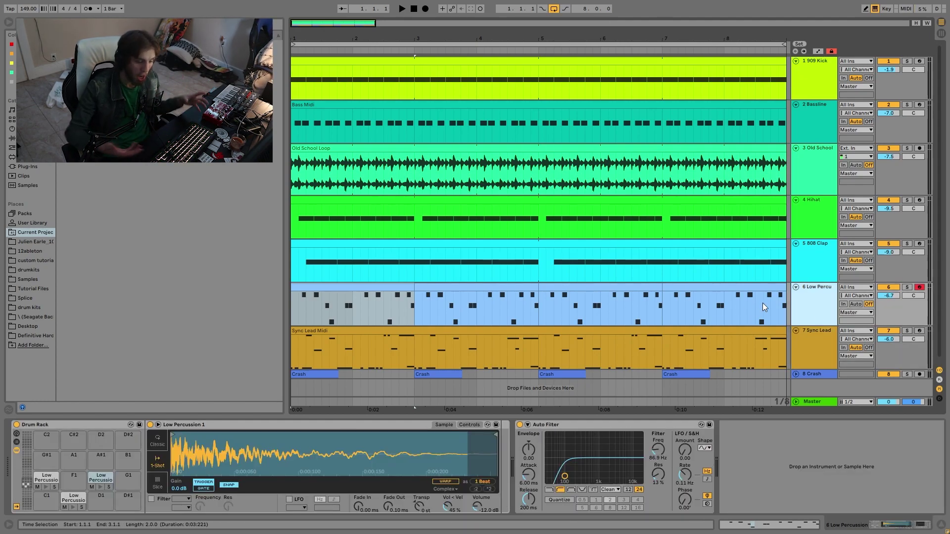
pyautogui.click(394, 286)
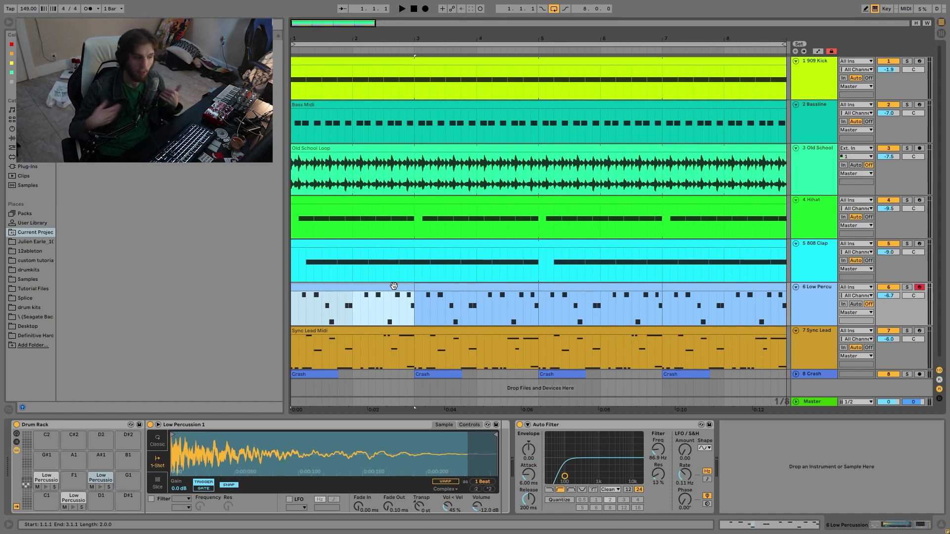
# - Play the full mix briefly, and audition the 909 Kick, Old School Loop, Hihat and 808 Clap soloed together
pyautogui.press('space')
pyautogui.press('space')
pyautogui.click(907, 244)
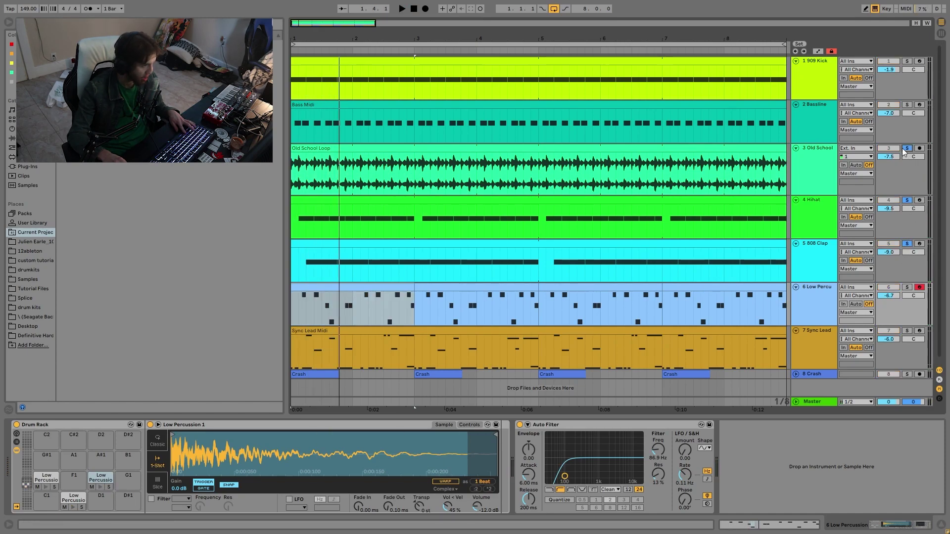
pyautogui.click(908, 61)
pyautogui.press('space')
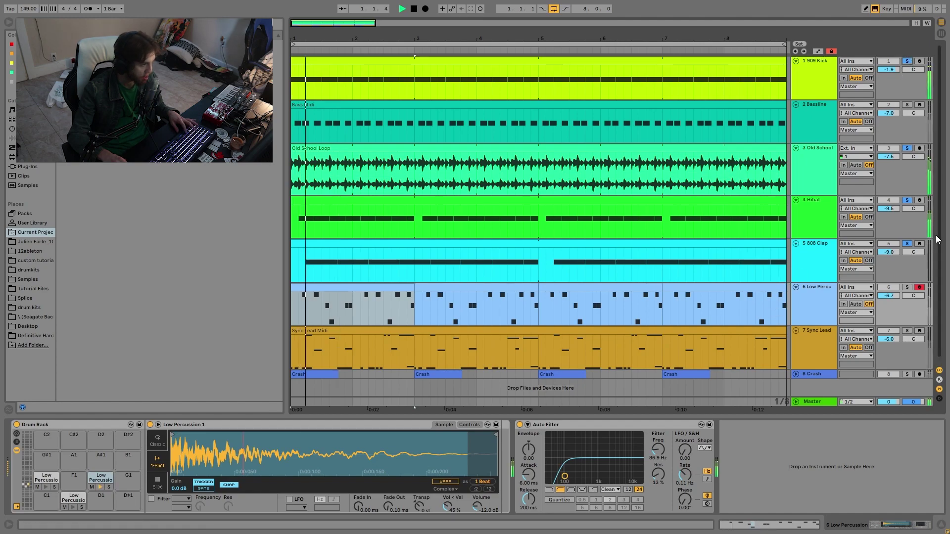
pyautogui.press('space')
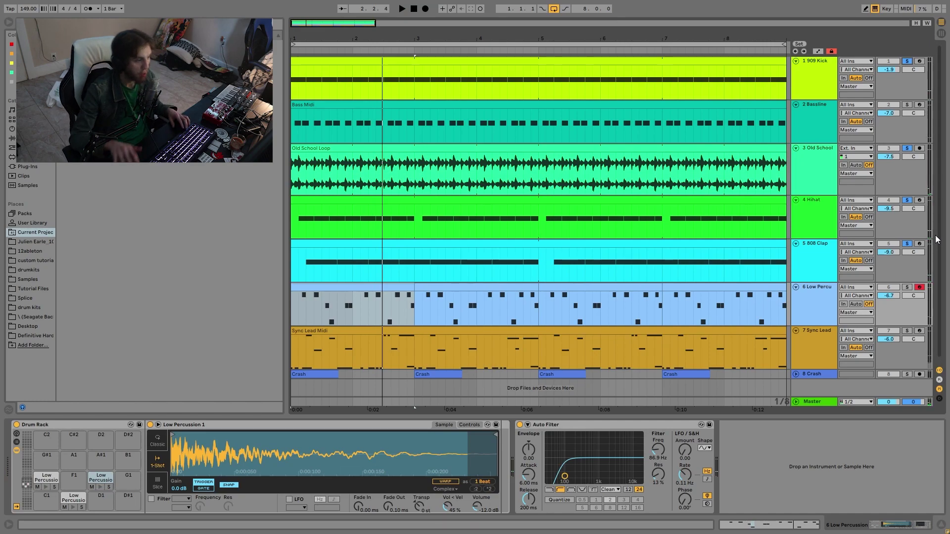
pyautogui.press('space')
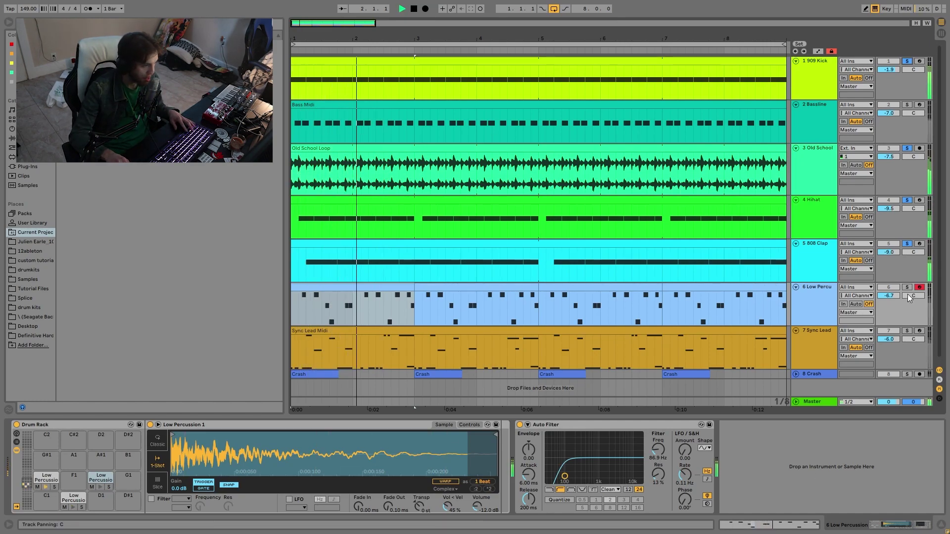
# - Add the Low Percussion track to the soloed drum tracks and play the combination twice from the start
pyautogui.click(906, 287)
pyautogui.click(835, 300)
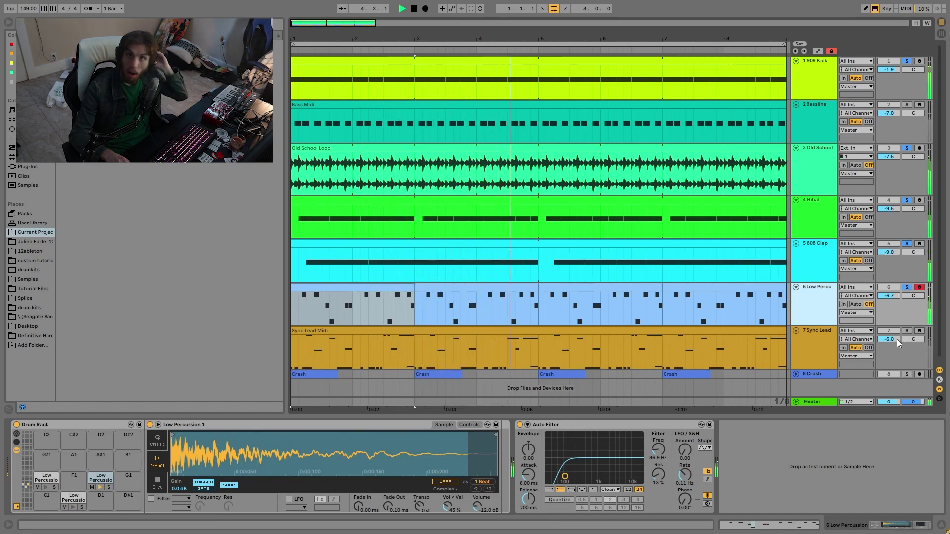
pyautogui.press('space')
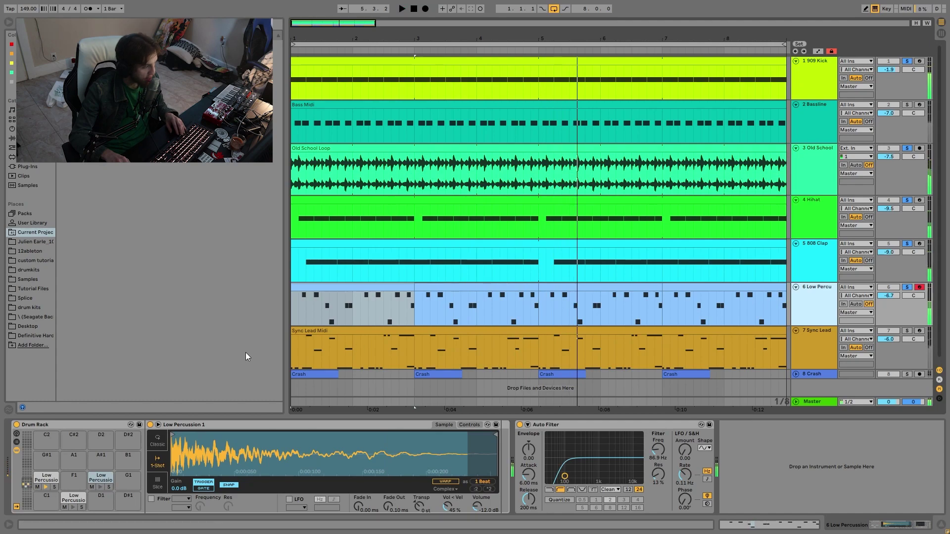
pyautogui.press('space')
pyautogui.scroll(-1, 814, 309)
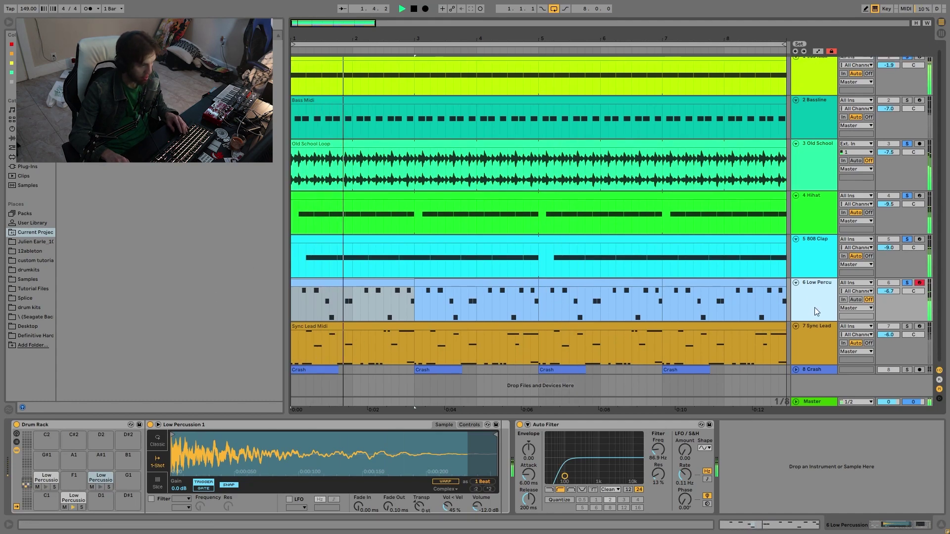
# - Solo the Sync Lead track, play its opening bars and open its MIDI clip to inspect the notes
pyautogui.click(821, 346)
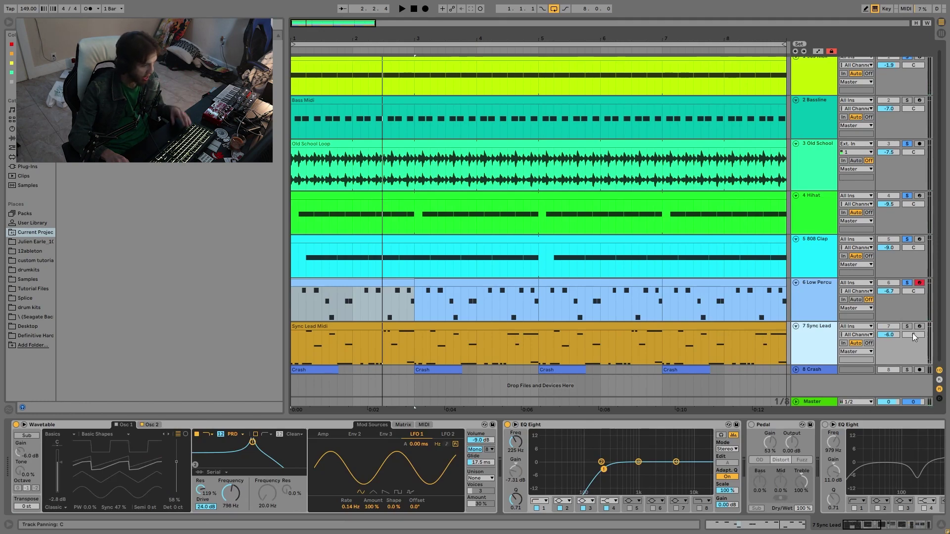
pyautogui.press('space')
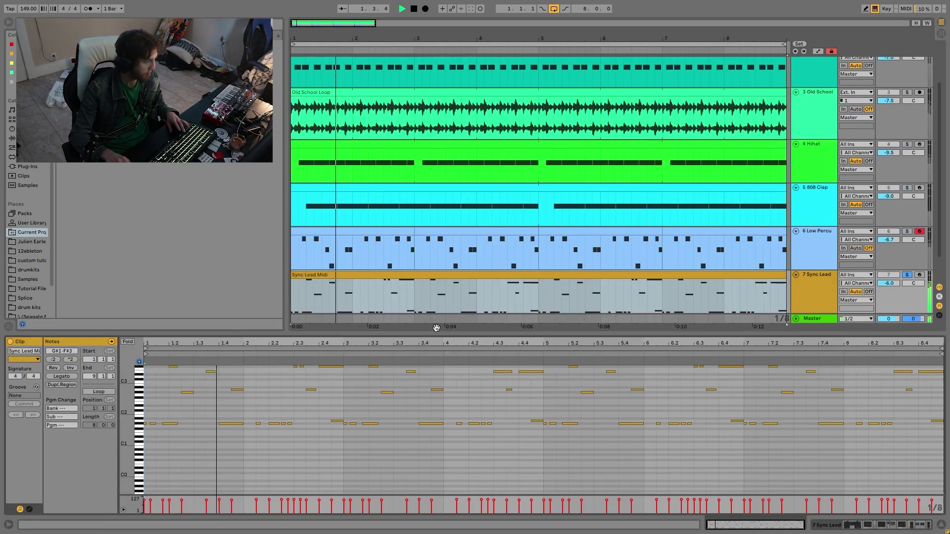
pyautogui.doubleClick(435, 331)
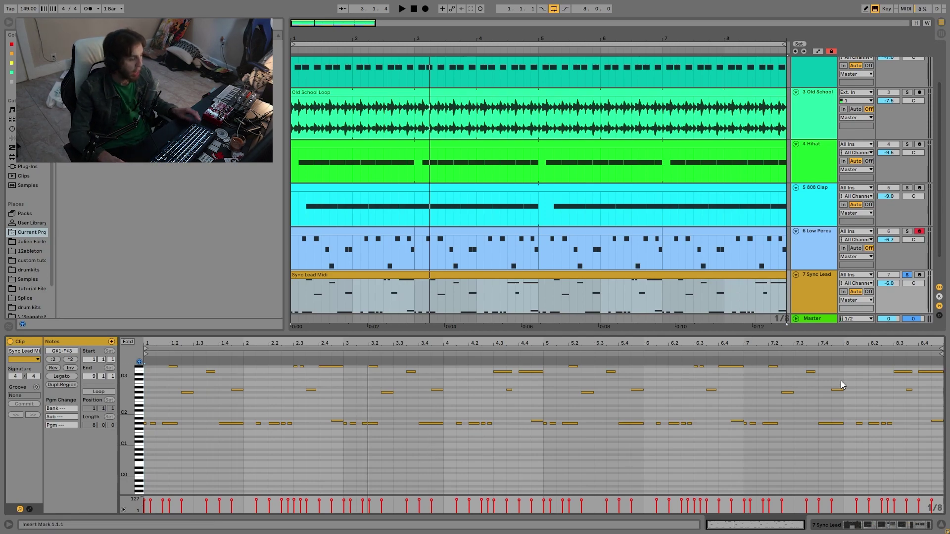
pyautogui.click(816, 298)
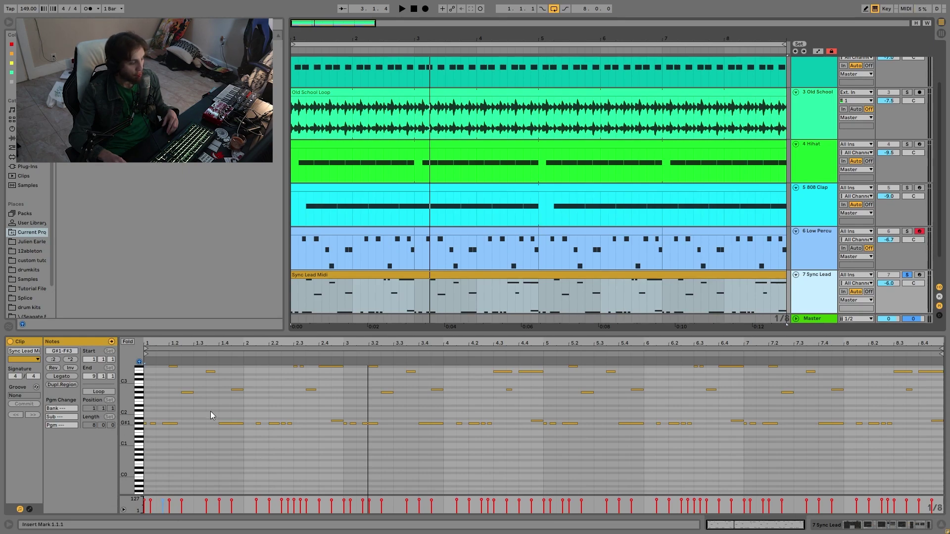
pyautogui.moveTo(128, 441); pyautogui.dragTo(124, 472)
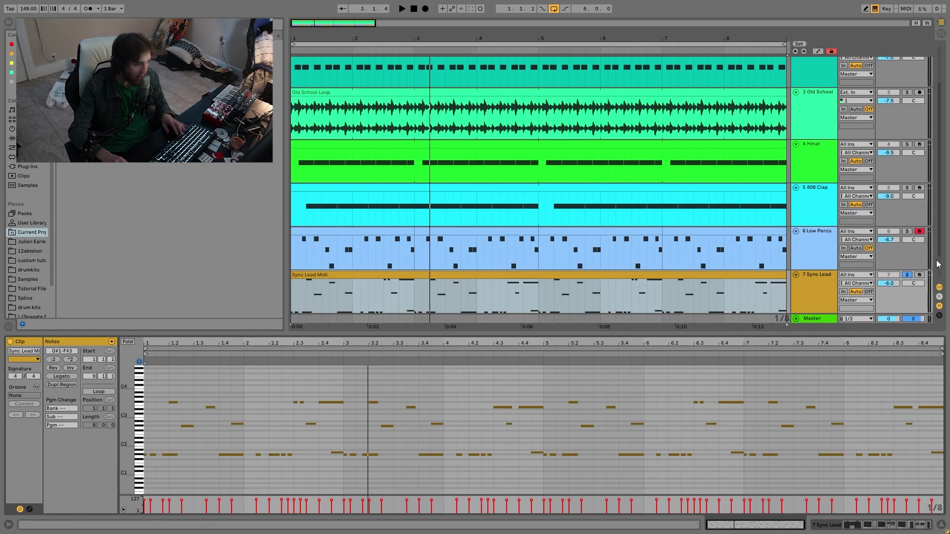
# - Arm the Sync Lead track and try out its sound with single notes in different octaves using the computer MIDI keyboard
pyautogui.click(920, 276)
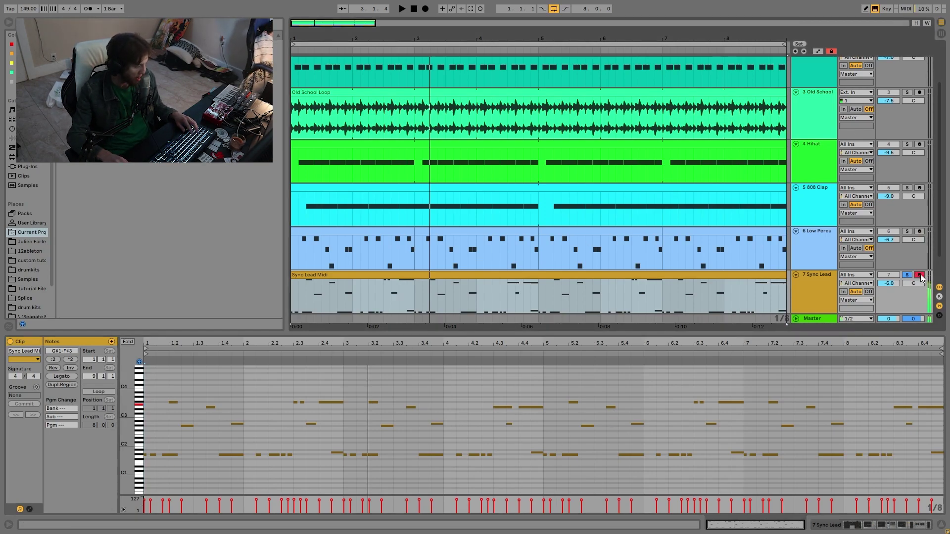
pyautogui.press('z')
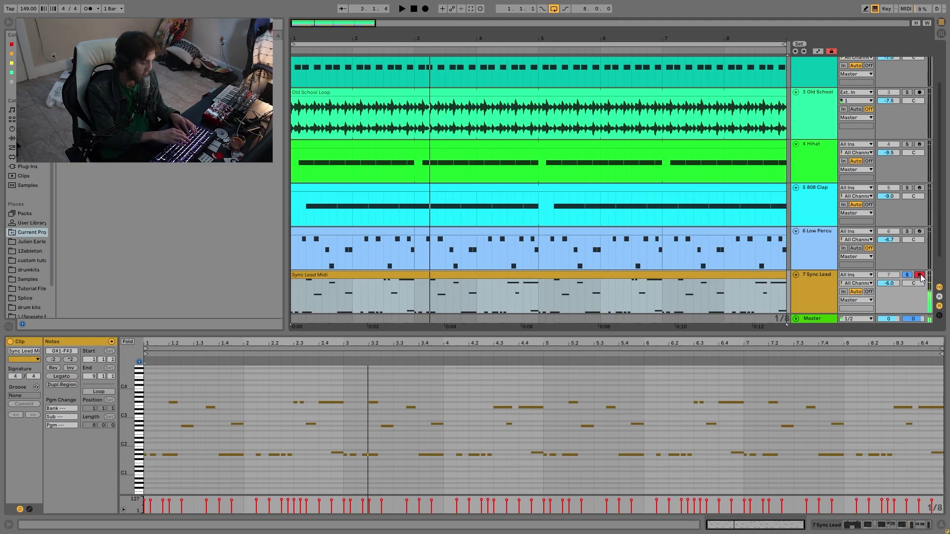
pyautogui.press('t')
pyautogui.press('k')
pyautogui.press('t')
pyautogui.press('o')
pyautogui.press('k')
pyautogui.press('t')
pyautogui.press('k')
pyautogui.press('u')
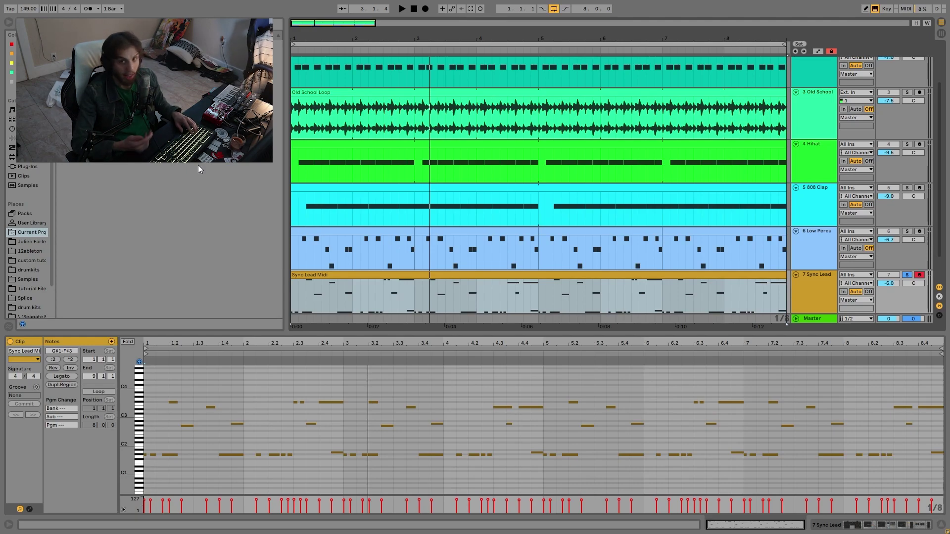
pyautogui.press('z')
pyautogui.press('t')
pyautogui.press('x')
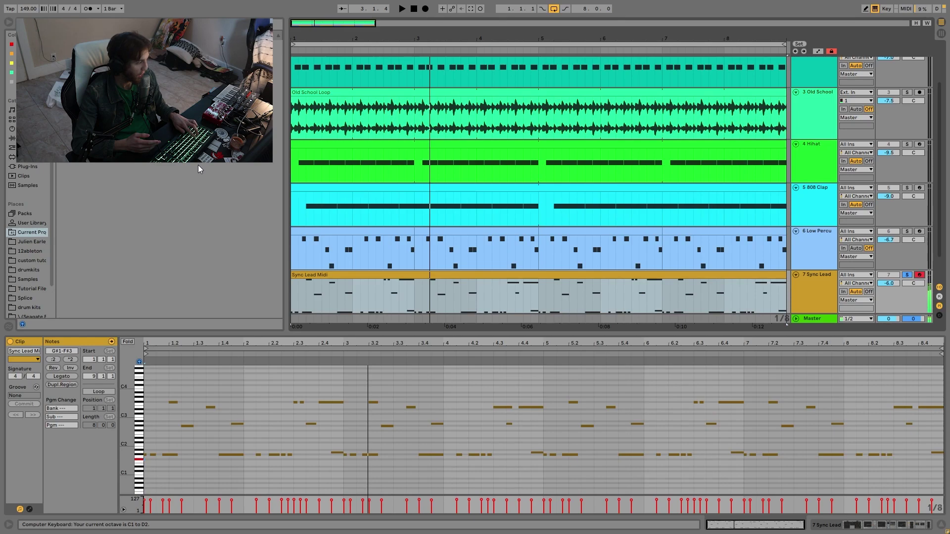
# - Play the lead clip, enlarge its note view, and select all notes on the G#1, G#2 and A1 pitches in turn
pyautogui.press('space')
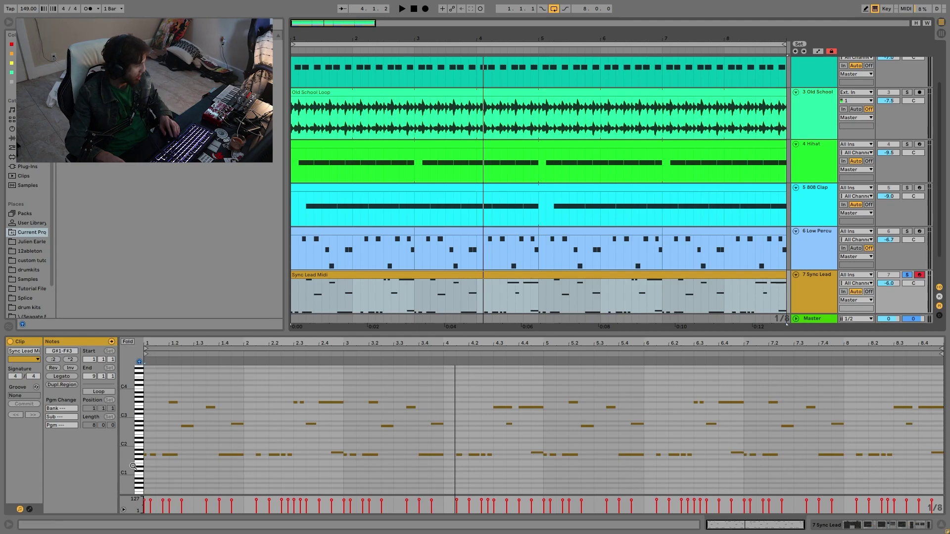
pyautogui.moveTo(132, 465); pyautogui.dragTo(144, 465)
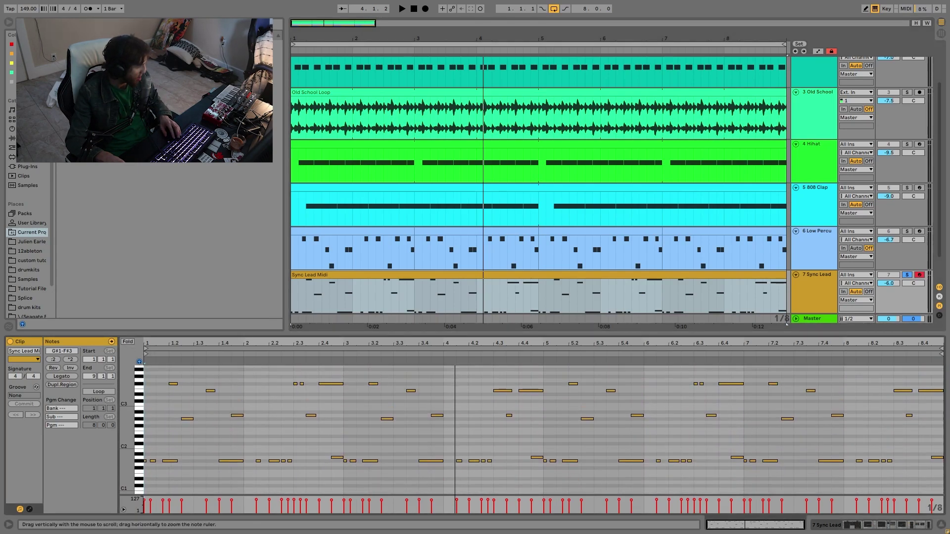
pyautogui.click(139, 466)
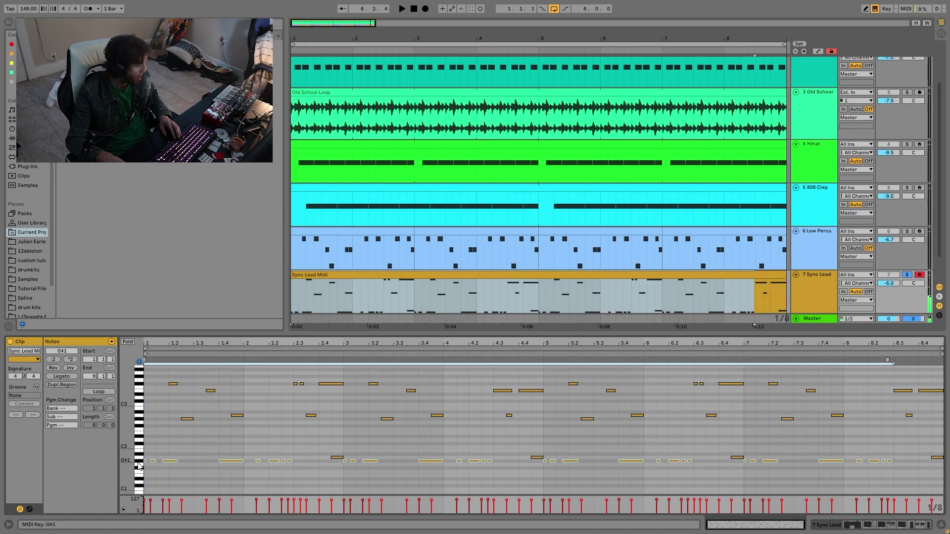
pyautogui.click(140, 424)
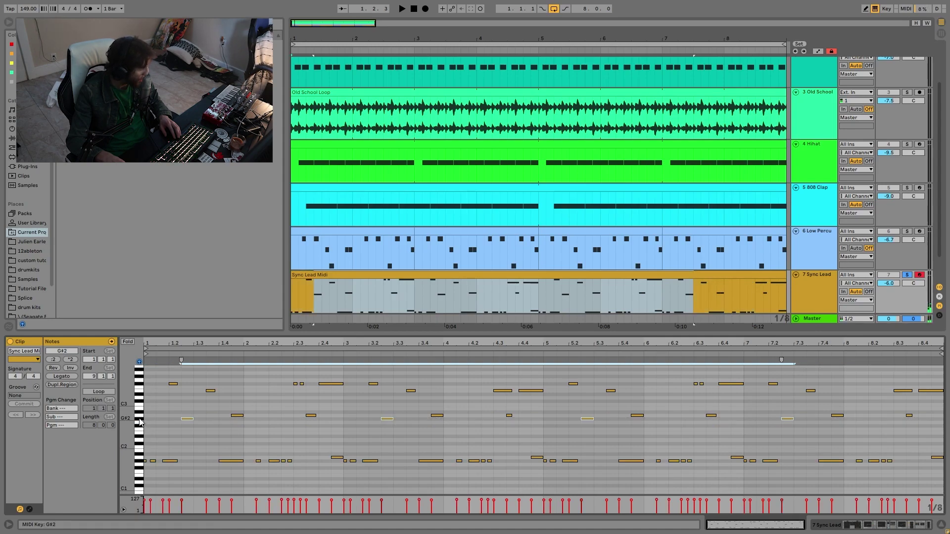
pyautogui.click(139, 421)
pyautogui.click(140, 461)
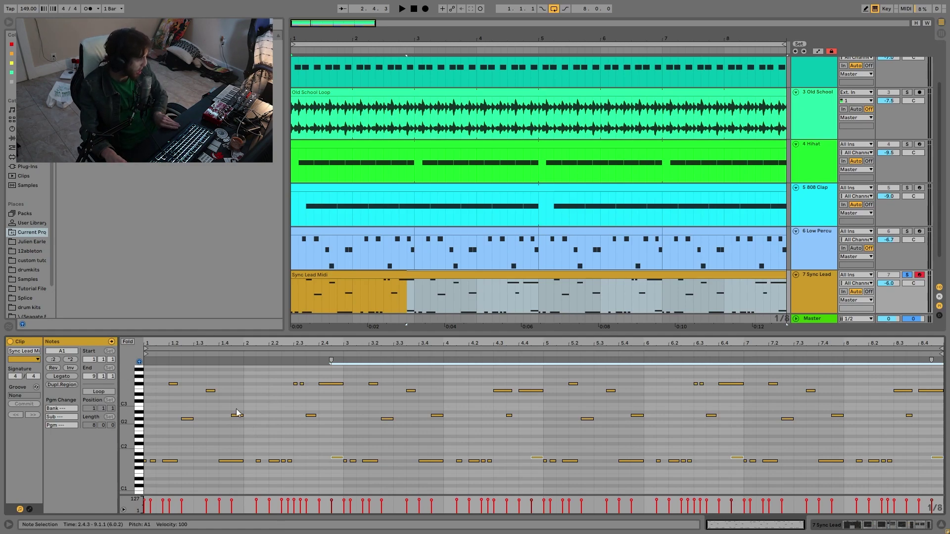
# - Highlight the high E3 and F#3 notes across the Sync Lead clip, and play the solo lead
pyautogui.moveTo(208, 369); pyautogui.dragTo(211, 395)
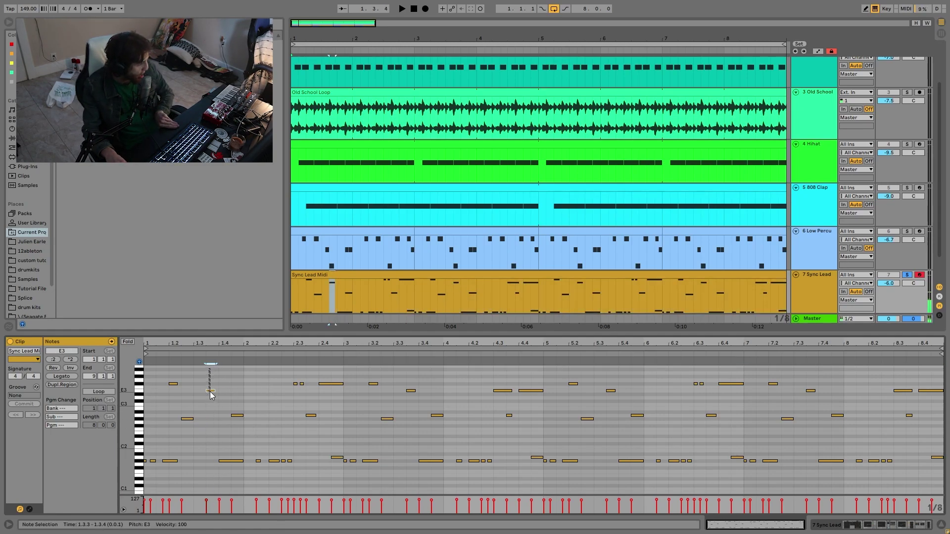
pyautogui.click(174, 384)
pyautogui.moveTo(398, 381); pyautogui.dragTo(413, 401)
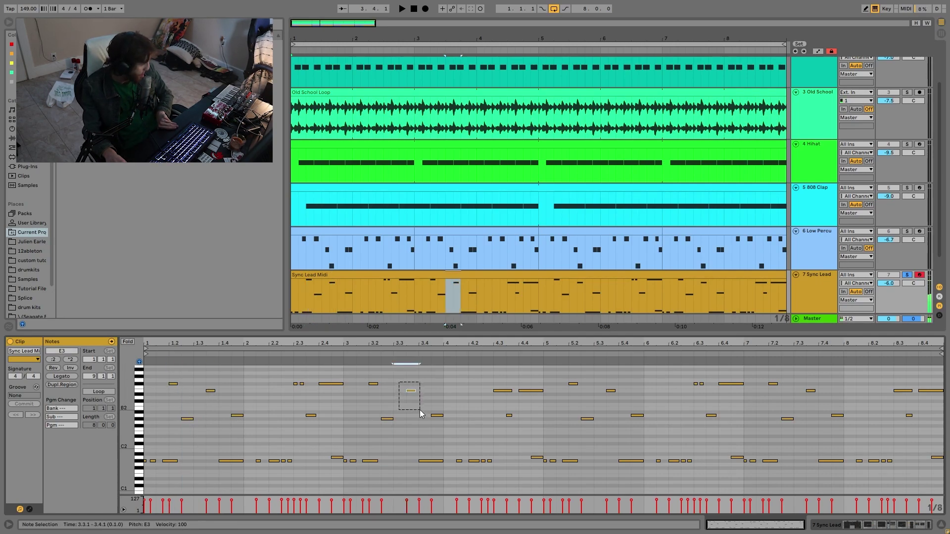
pyautogui.moveTo(482, 396); pyautogui.dragTo(940, 366)
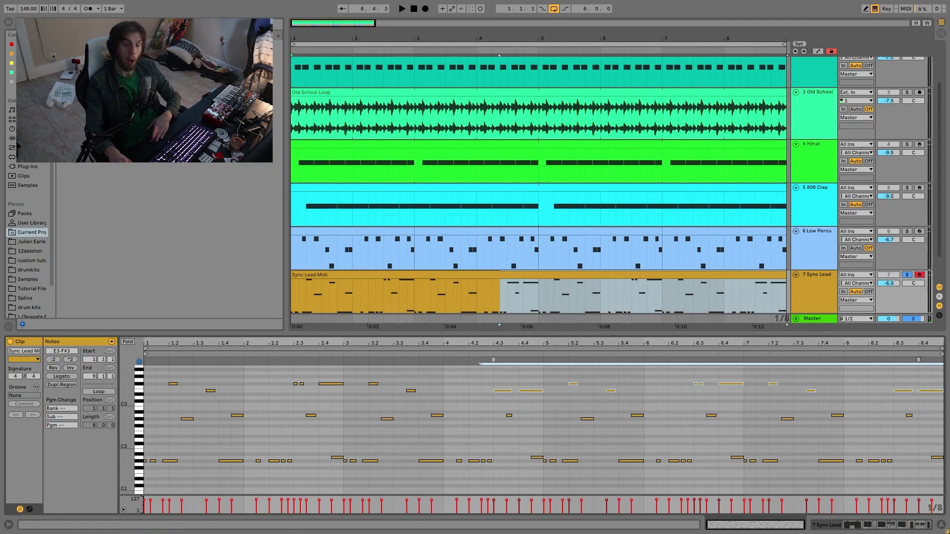
pyautogui.press('space')
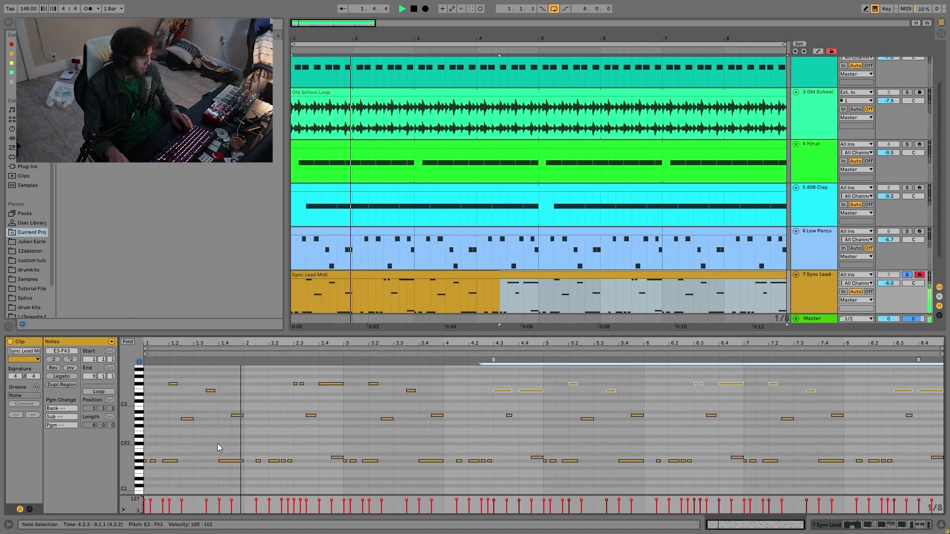
pyautogui.click(246, 448)
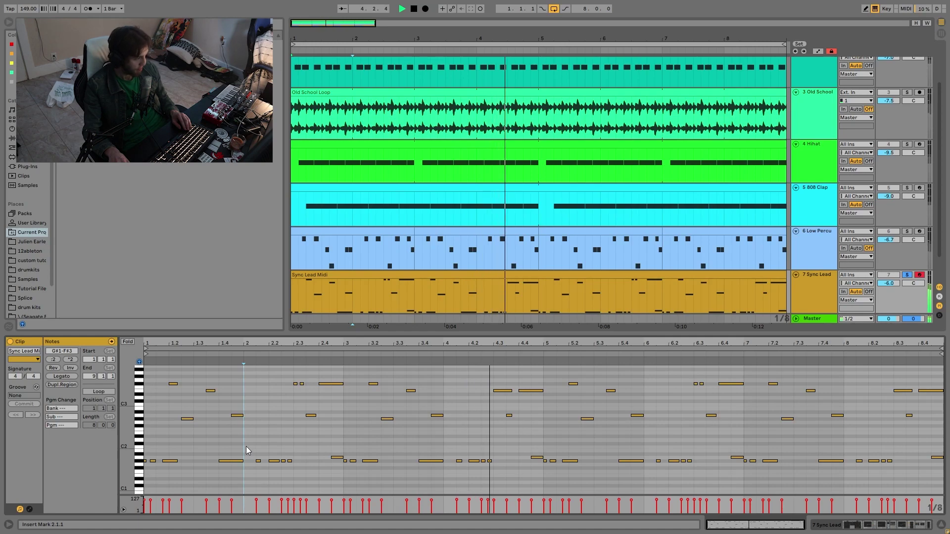
# - In bar 2 of the lead clip, lower the first high note at 2.3 to E3 and the long note at 2.4 to D#3
pyautogui.moveTo(293, 399)
pyautogui.mouseDown()
pyautogui.moveTo(293, 358)
pyautogui.moveTo(321, 449)
pyautogui.mouseUp()
pyautogui.press('Down')
pyautogui.press('Down')
pyautogui.moveTo(329, 405); pyautogui.dragTo(334, 366)
pyautogui.press('Down')
pyautogui.press('Down')
pyautogui.press('Down')
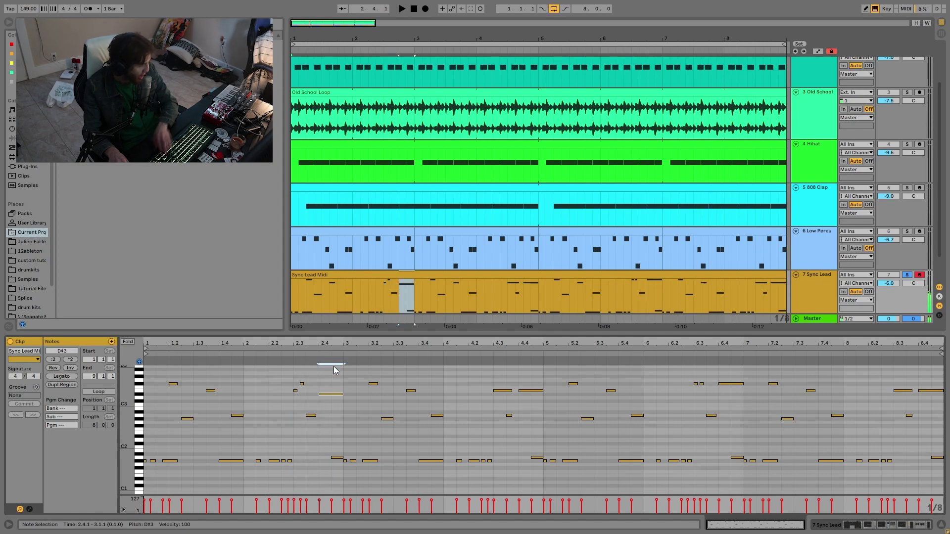
# - Audition the lowered bar 2 lead notes and return them to F#3
pyautogui.press('space')
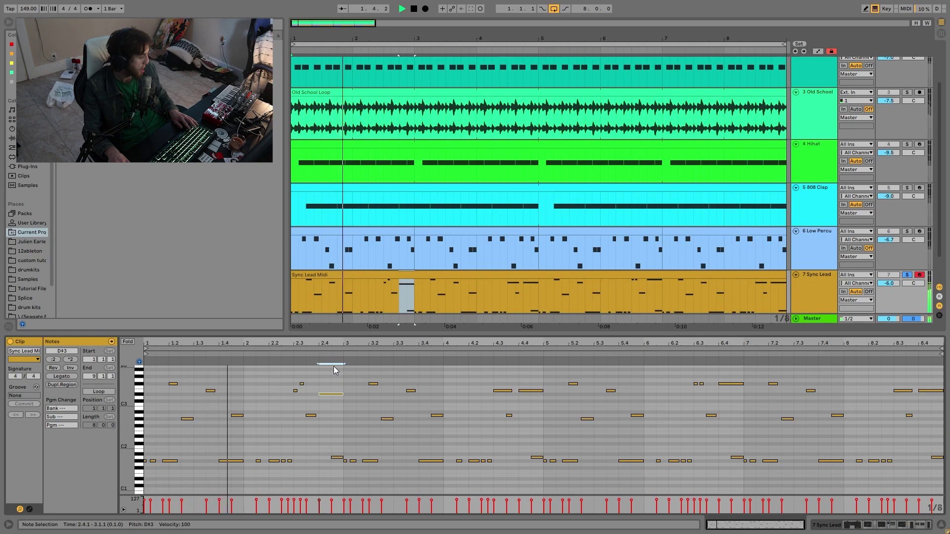
pyautogui.press('space')
pyautogui.press('Up')
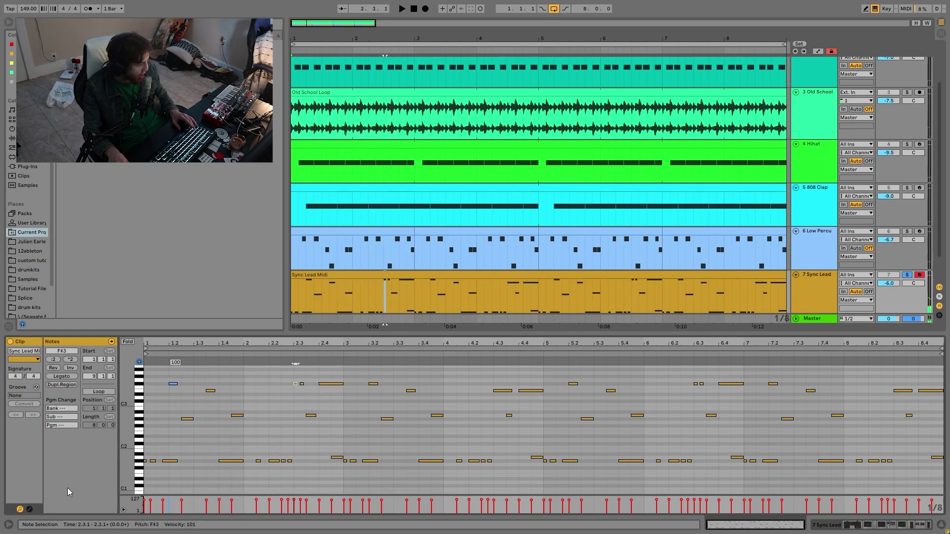
# - Replay the soloed lead to judge its melody, and highlight the overlapping G#1 and F#3 notes near beat 1.2
pyautogui.press('space')
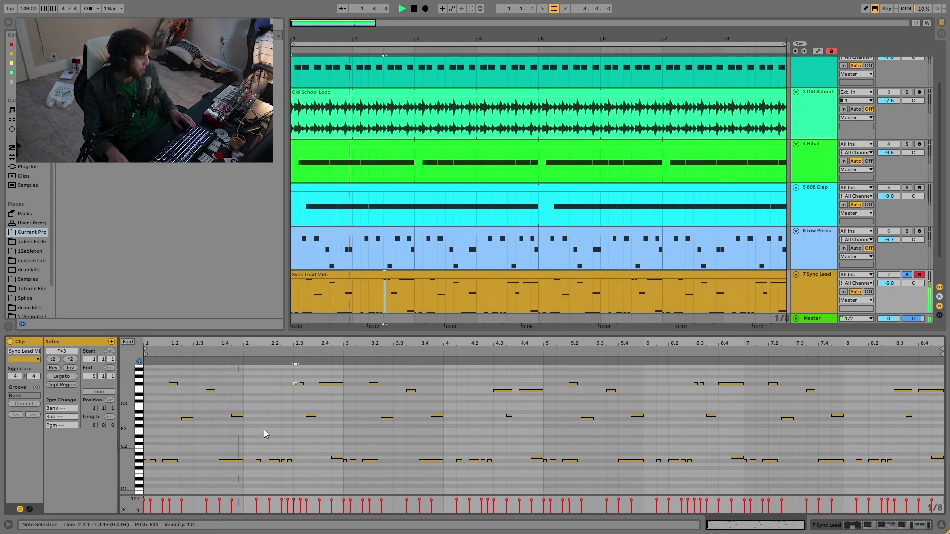
pyautogui.press('space')
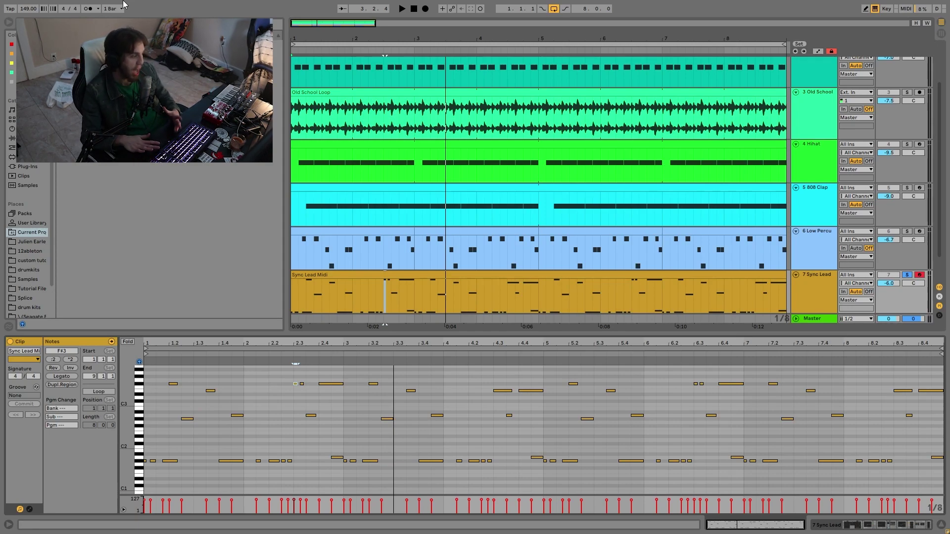
pyautogui.press('space')
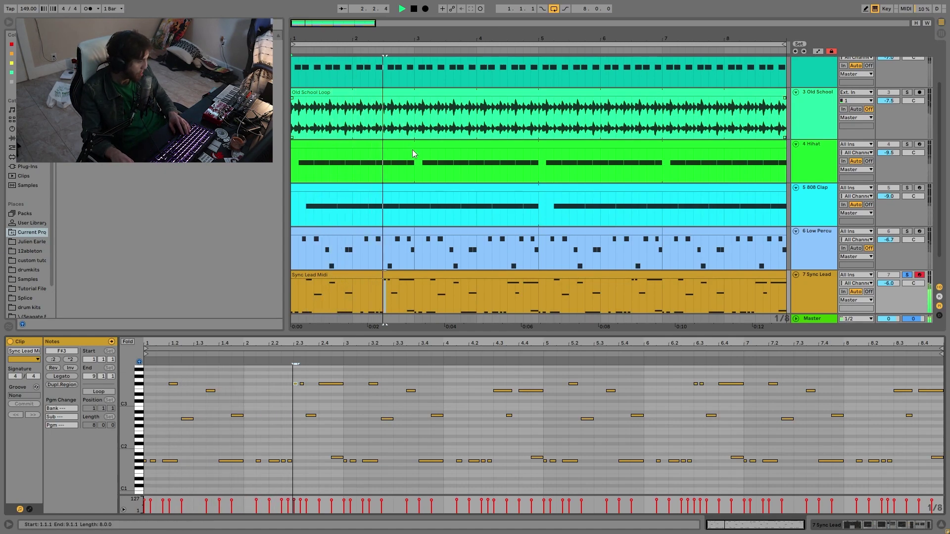
pyautogui.press('space')
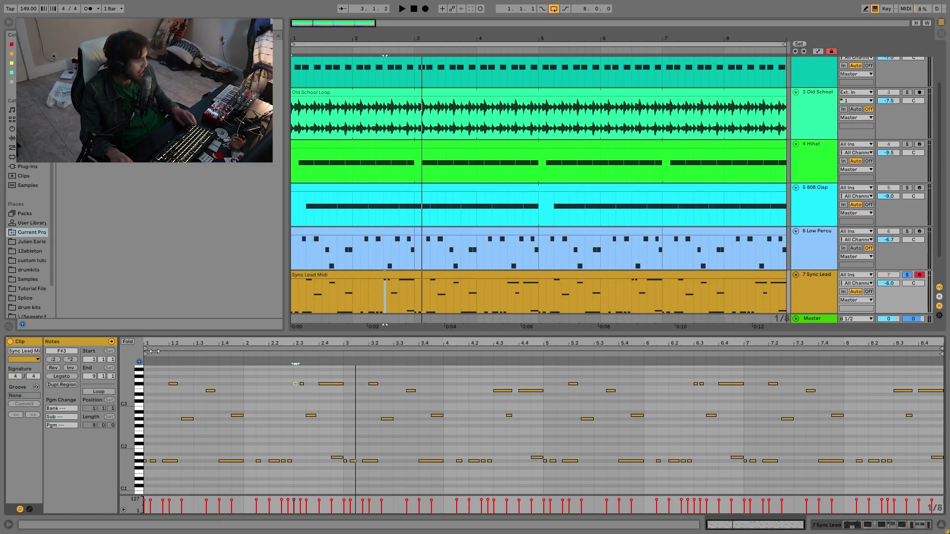
pyautogui.moveTo(150, 342); pyautogui.dragTo(183, 486)
pyautogui.press('space')
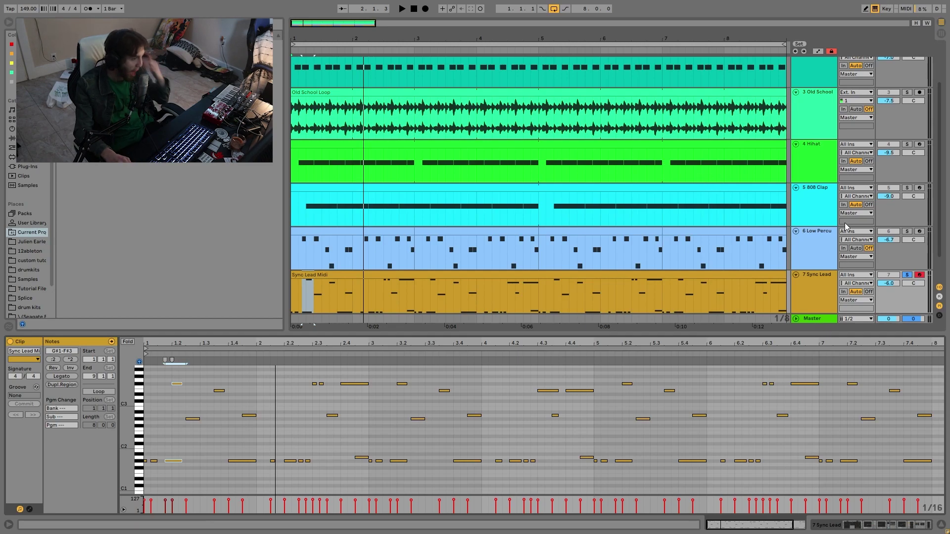
# - Solo the 909 Kick for playback, and highlight the overlapping G#1 and A2 lead notes at the end of bar 1
pyautogui.scroll(3, 849, 227)
pyautogui.press('space')
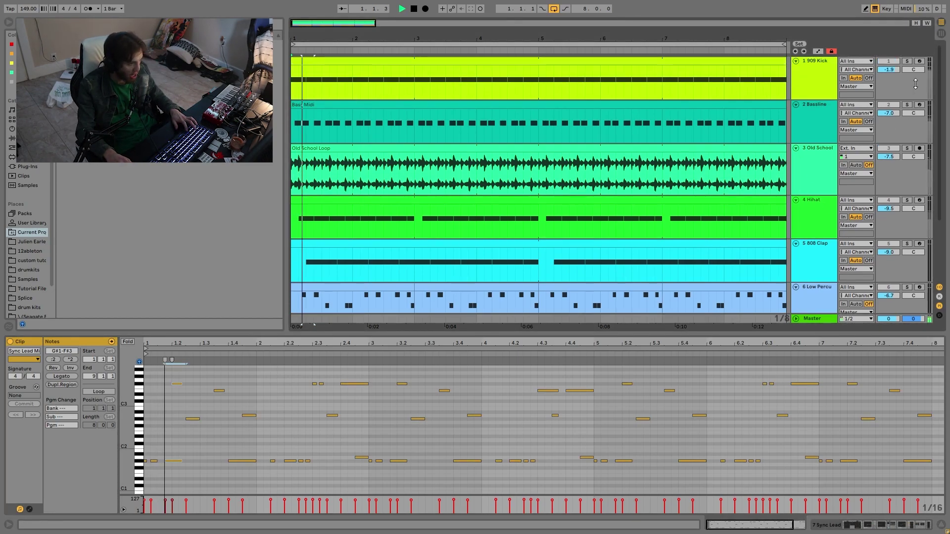
pyautogui.click(906, 61)
pyautogui.press('space')
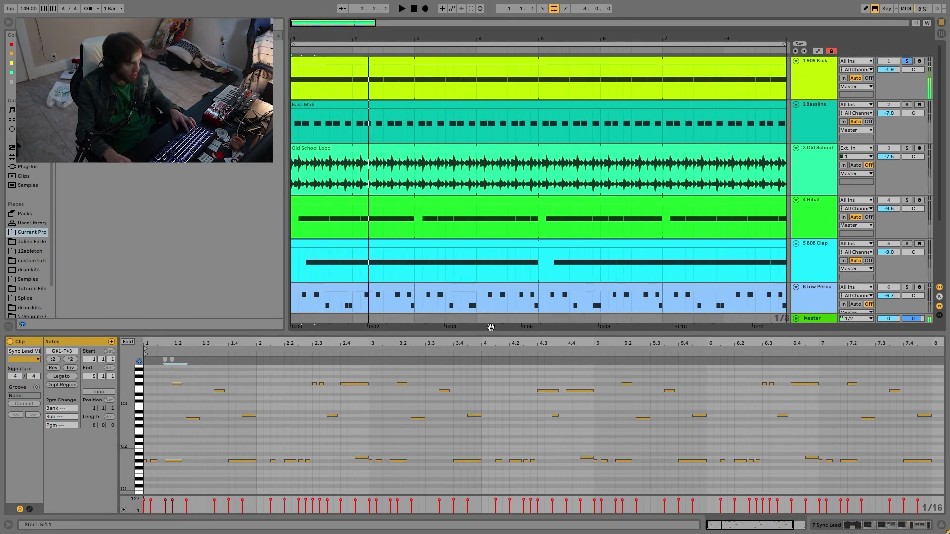
pyautogui.moveTo(237, 488); pyautogui.dragTo(246, 381)
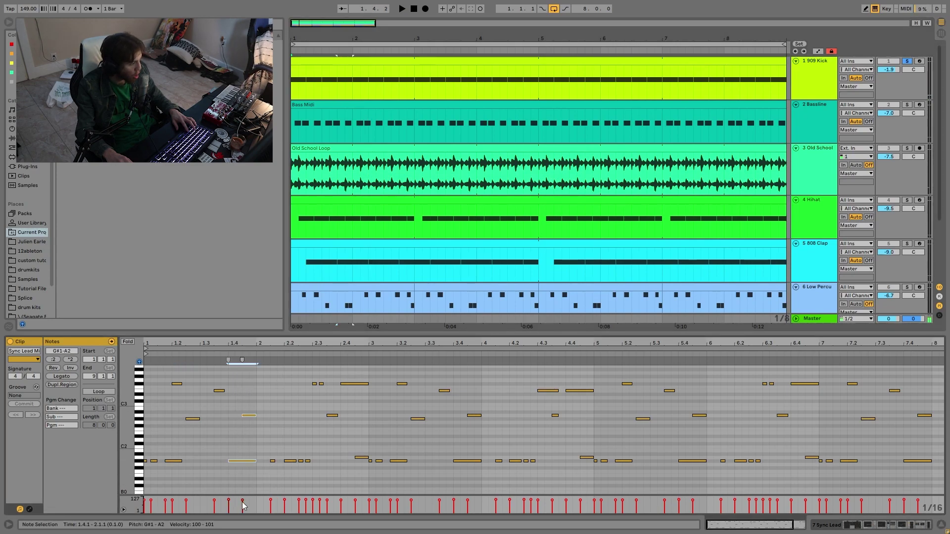
pyautogui.press('space')
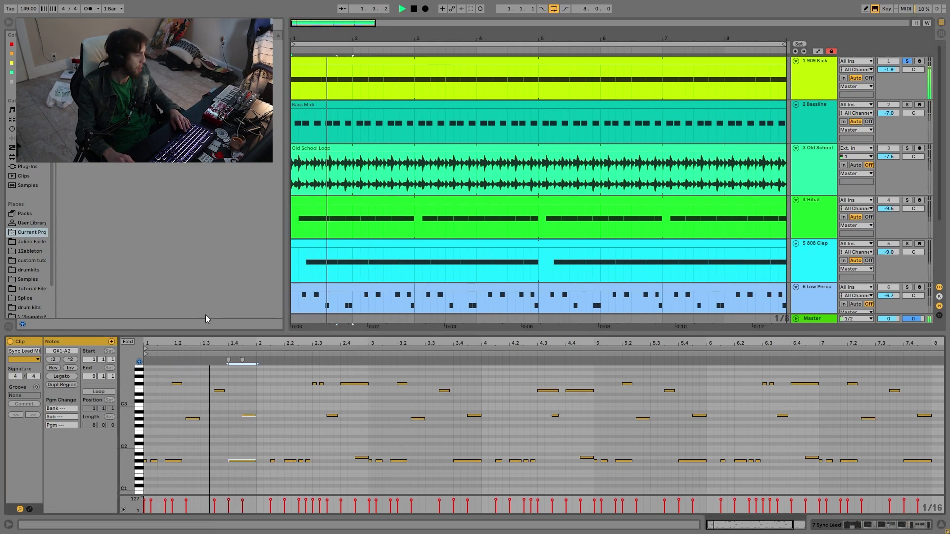
pyautogui.press('space')
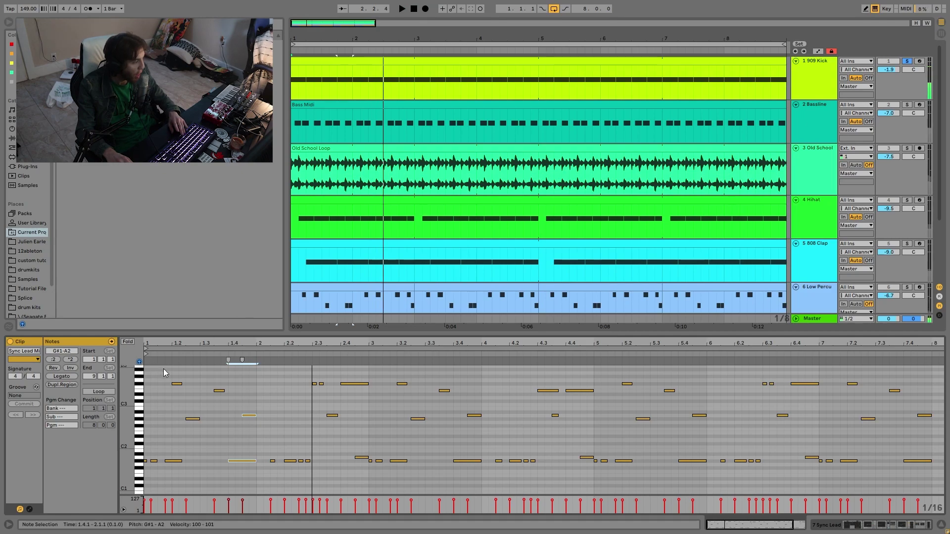
# - Highlight the overlapping G#2 and F#3 lead notes at beat 1.2 and the G#1 and A2 pair at 1.4, and stop playback
pyautogui.moveTo(177, 383); pyautogui.dragTo(194, 432)
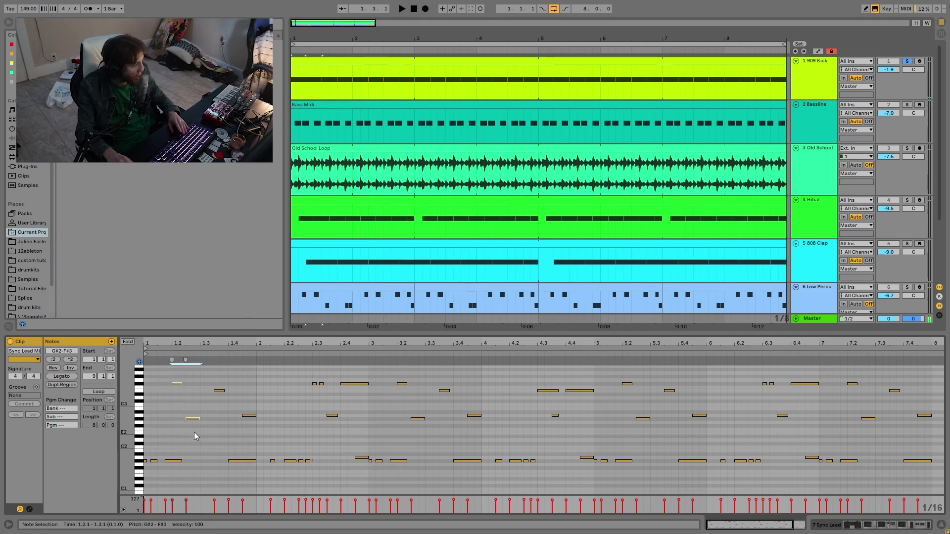
pyautogui.moveTo(242, 477); pyautogui.dragTo(254, 385)
pyautogui.press('space')
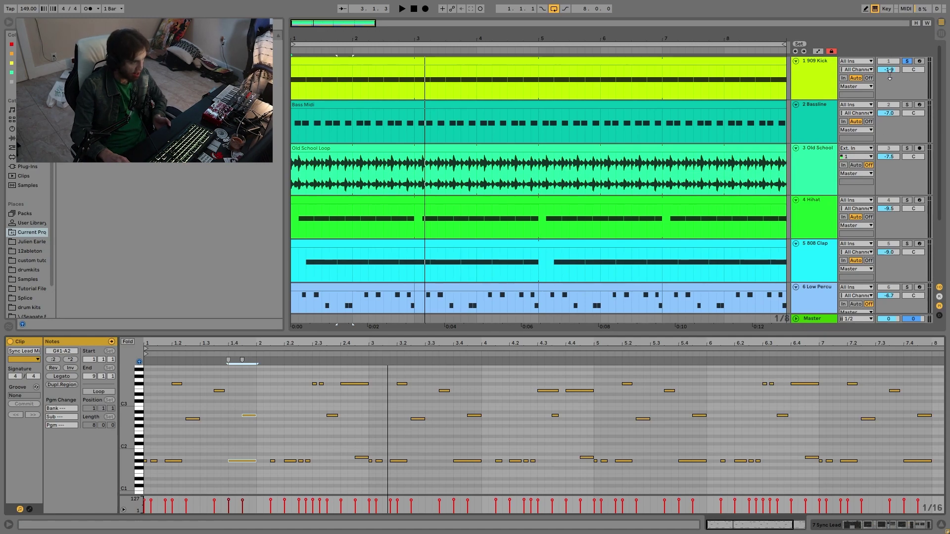
# - Unsolo the 909 Kick and replay the lead on its own while viewing its melody notes
pyautogui.click(910, 63)
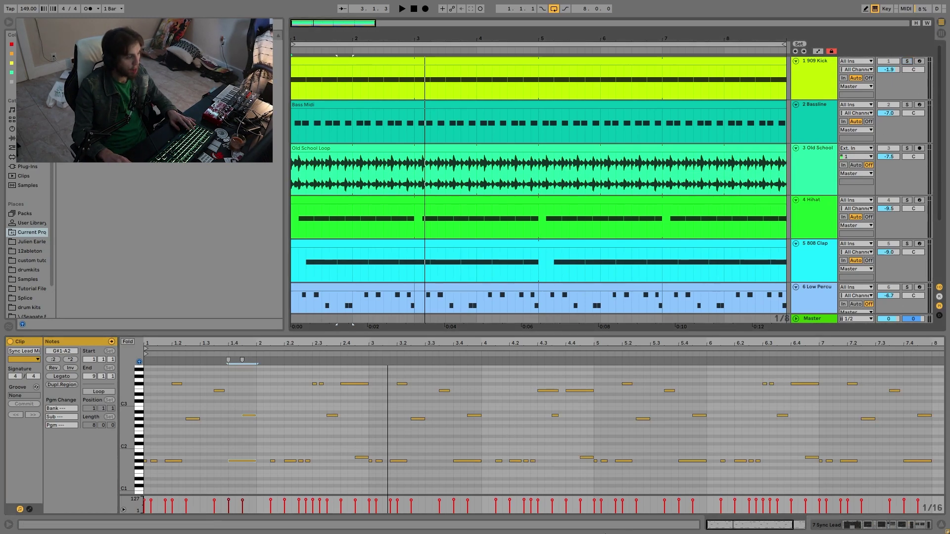
pyautogui.scroll(-3, 270, 417)
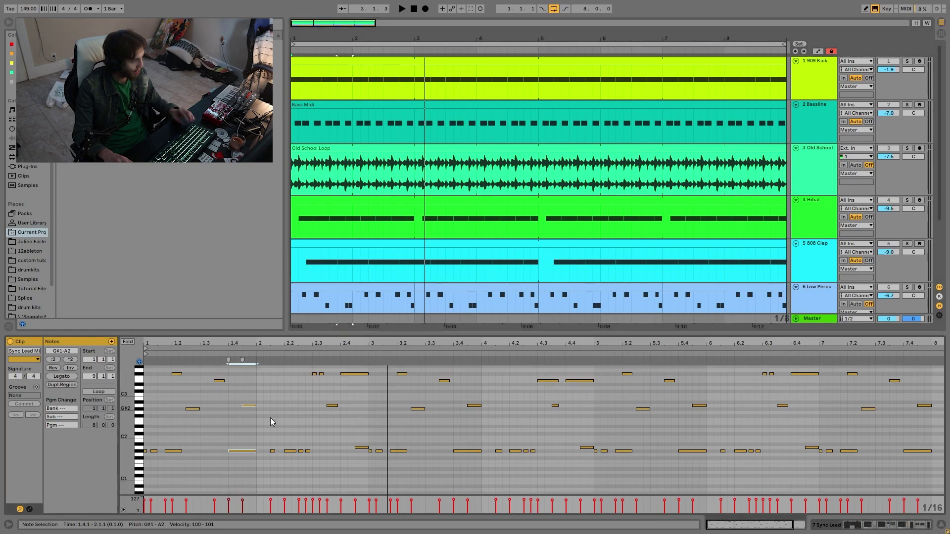
pyautogui.scroll(6, 281, 414)
pyautogui.press('space')
pyautogui.scroll(-5, 304, 459)
pyautogui.press('space')
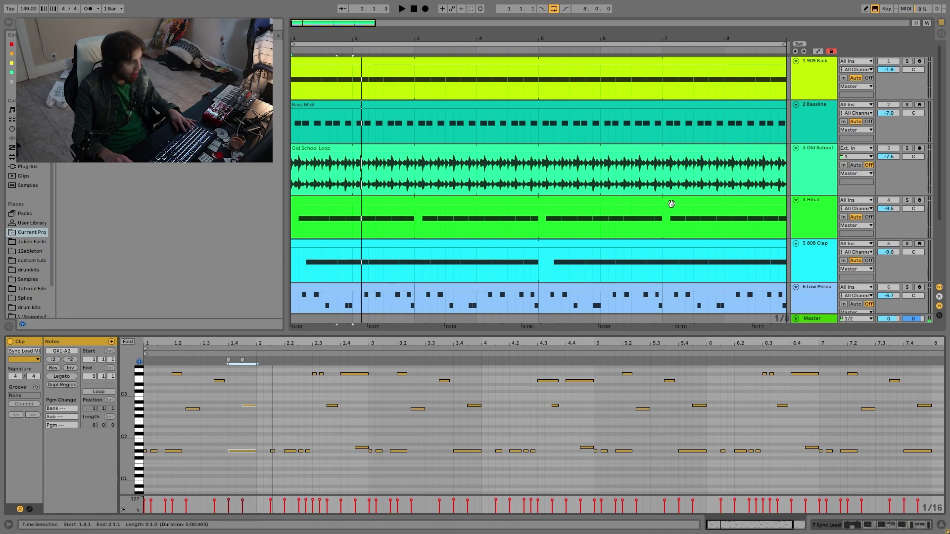
# - Display the Sync Lead track's device chain and show the Osc 2 settings in Wavetable
pyautogui.scroll(-5, 811, 246)
pyautogui.click(811, 246)
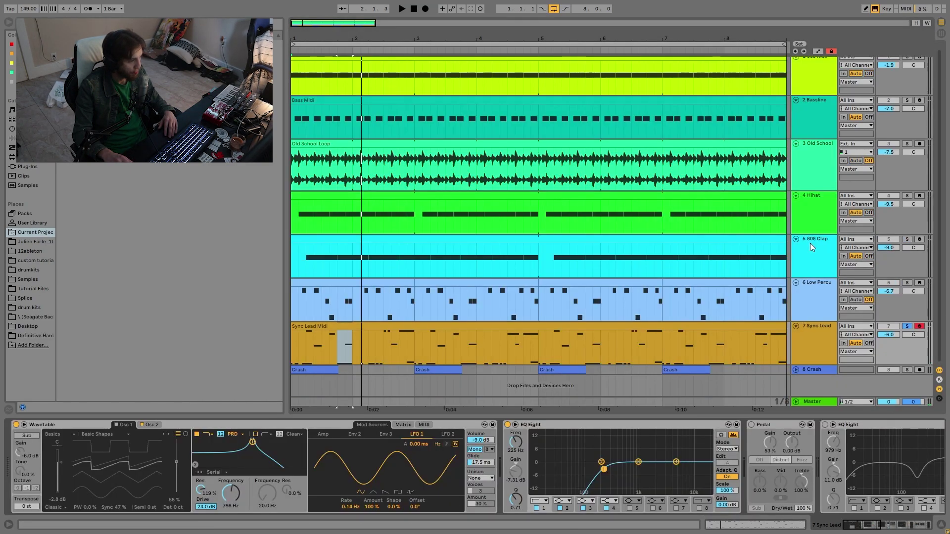
pyautogui.click(154, 424)
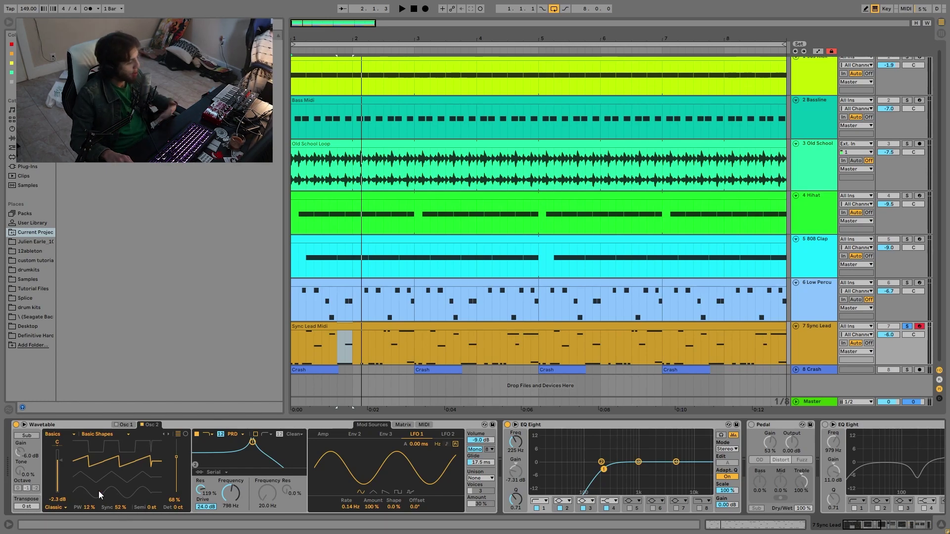
# - Try a different Osc 2 sync amount while the lead plays, and undo the change
pyautogui.moveTo(123, 507); pyautogui.dragTo(123, 478)
pyautogui.press('space')
pyautogui.press('super+x')
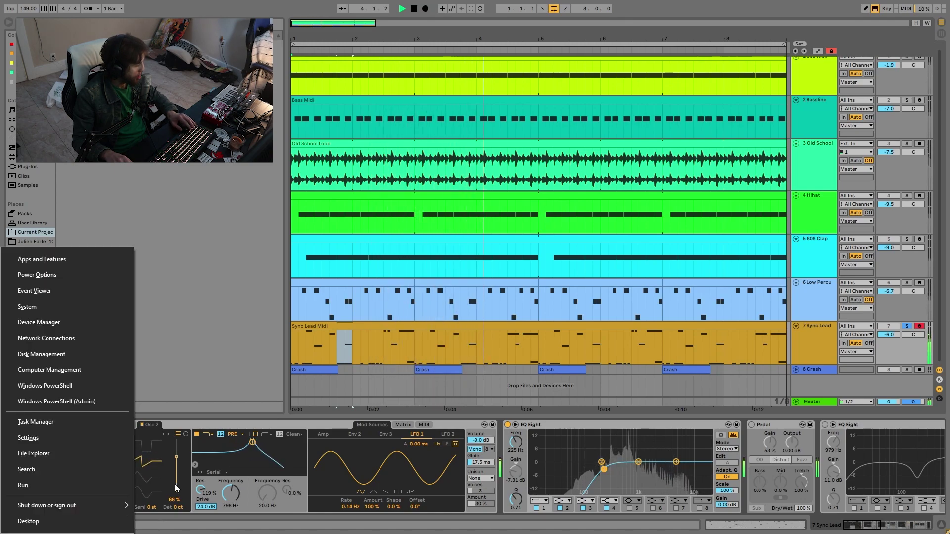
pyautogui.press('Escape')
pyautogui.hotkey('ctrl', 'z')
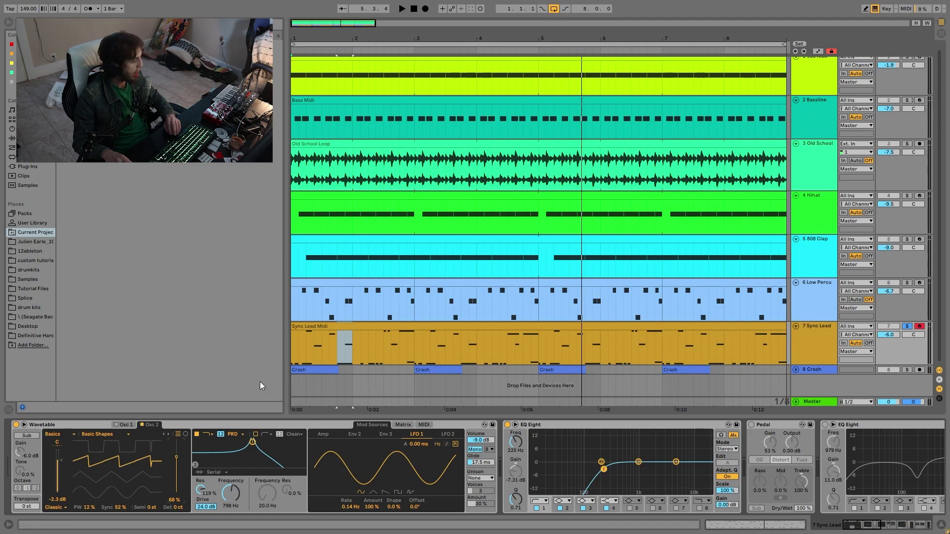
# - In Wavetable's modulation matrix, clear the Env 2 and LFO 1 modulation of Osc 1 Sync
pyautogui.click(400, 424)
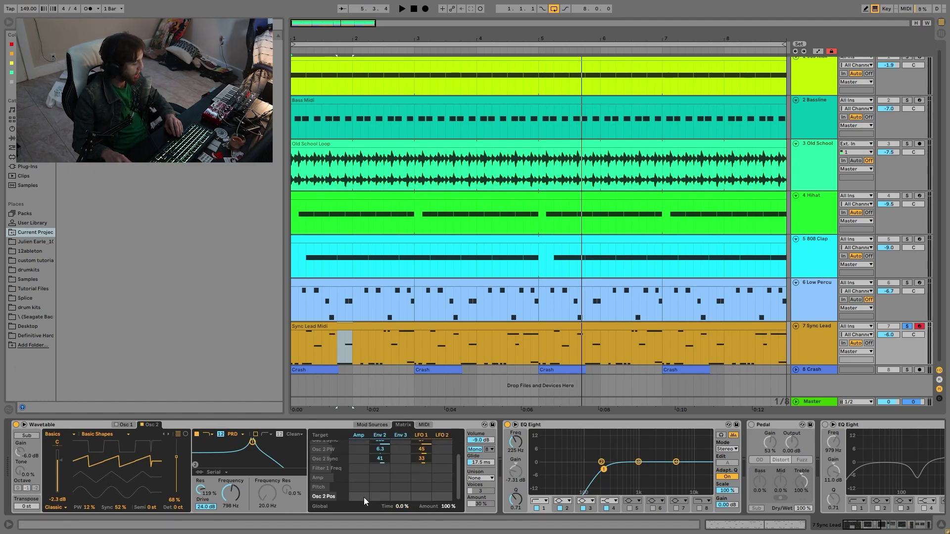
pyautogui.scroll(2, 396, 467)
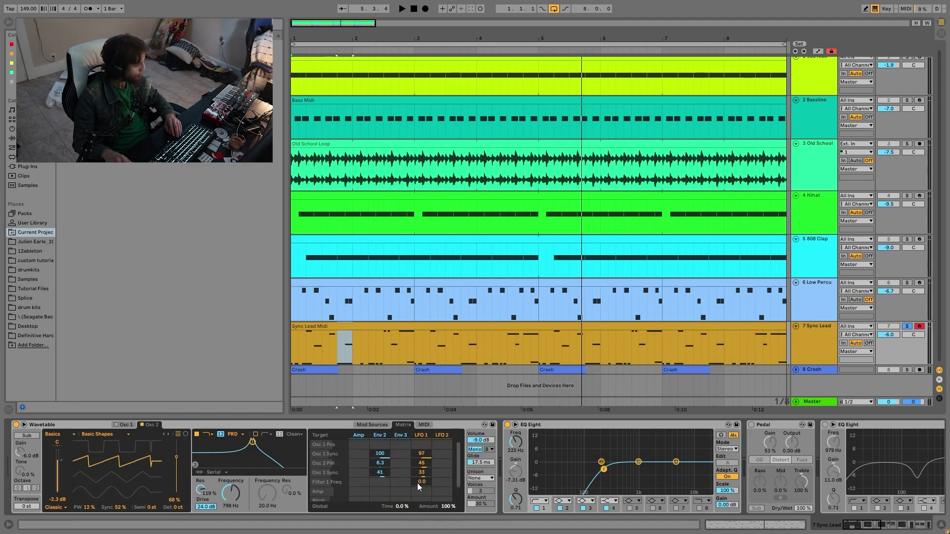
pyautogui.doubleClick(383, 456)
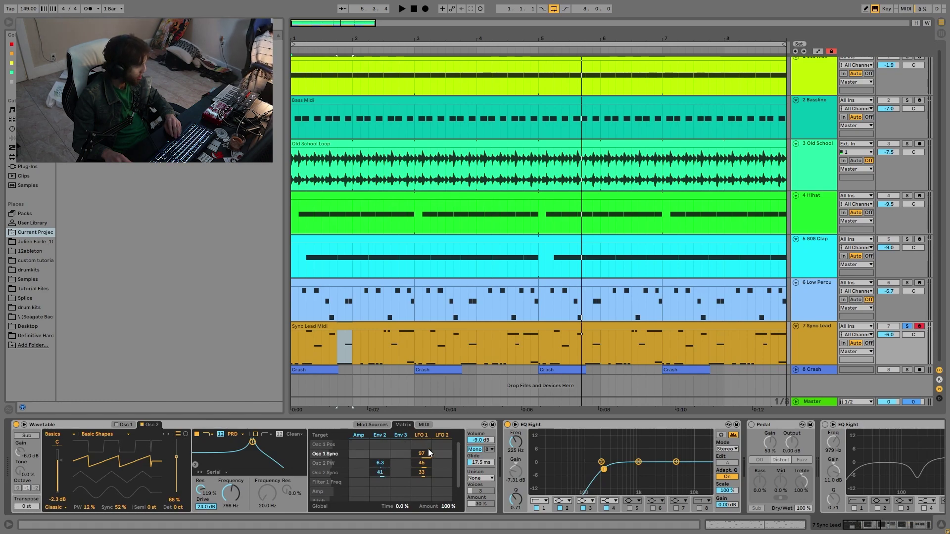
pyautogui.doubleClick(424, 452)
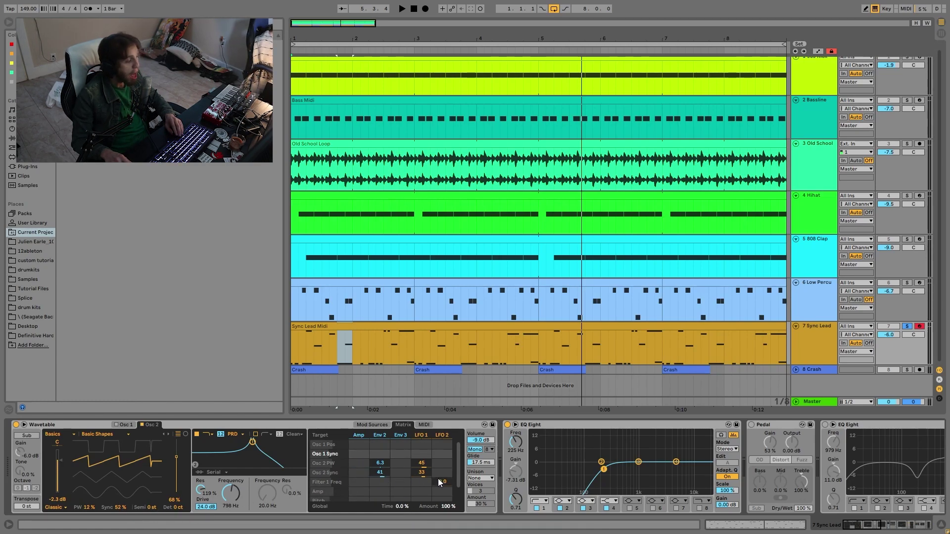
# - Show the Env 2 envelope and play test notes at different octaves to hear the lead's modulation
pyautogui.click(379, 437)
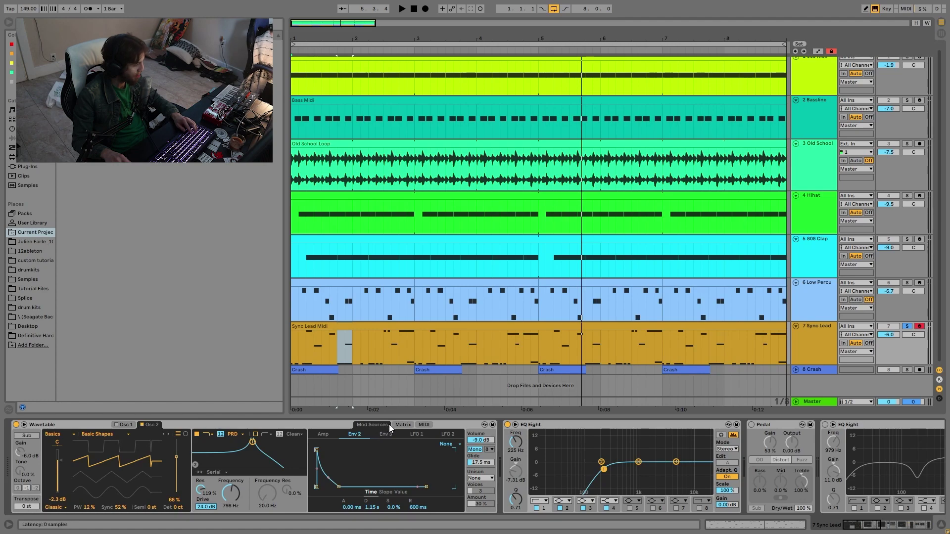
pyautogui.press('a')
pyautogui.press('z')
pyautogui.press('a')
pyautogui.press('x')
pyautogui.press('a')
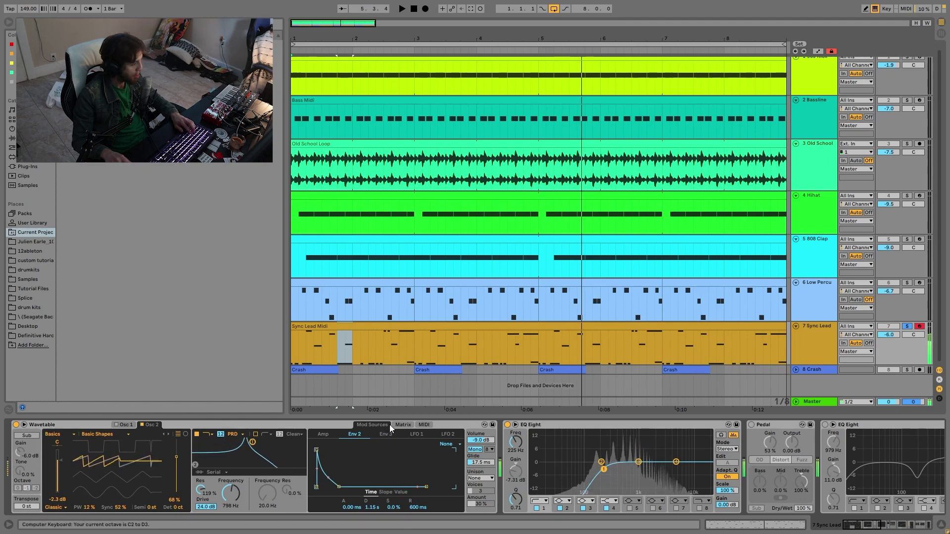
pyautogui.press('a')
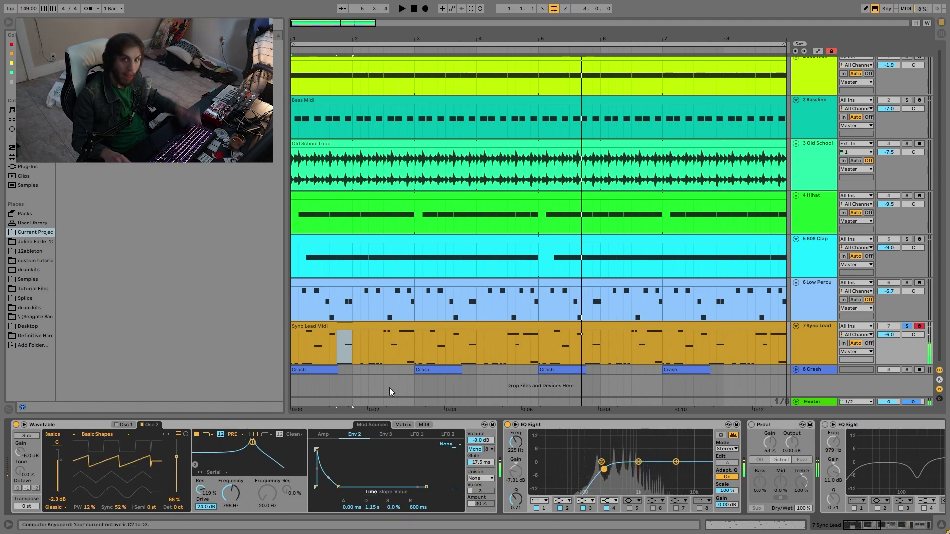
# - Try the lead with the LFO 1 amount at 0%, and restore it to 100%
pyautogui.click(402, 425)
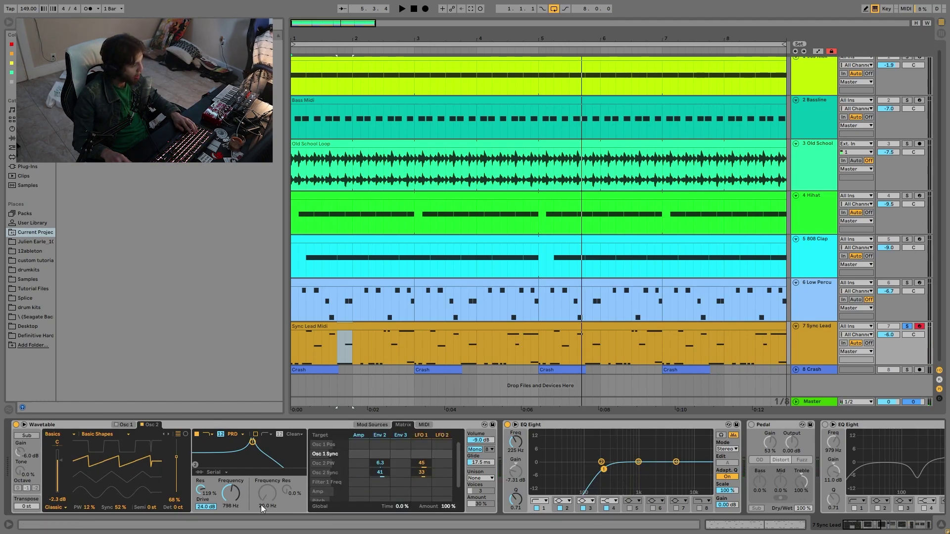
pyautogui.press('f')
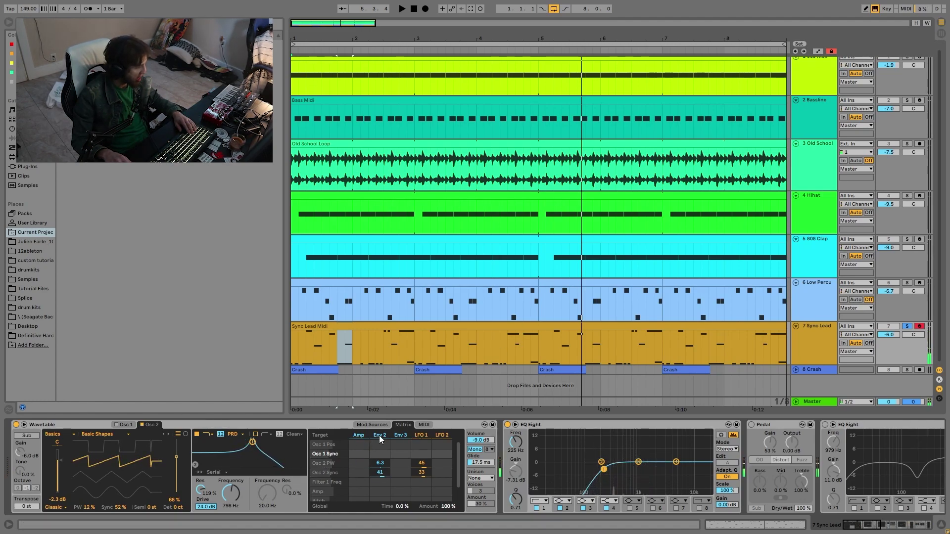
pyautogui.click(415, 438)
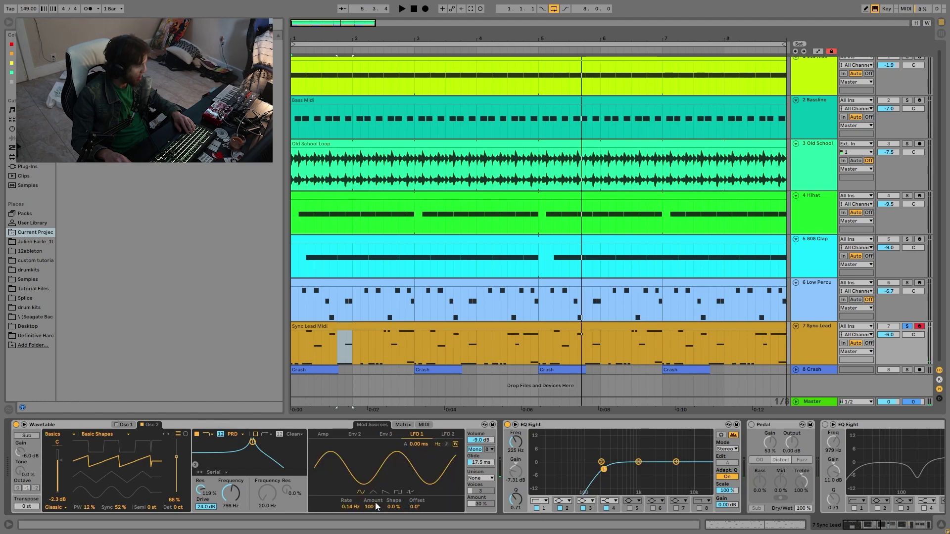
pyautogui.moveTo(372, 507); pyautogui.dragTo(379, 516)
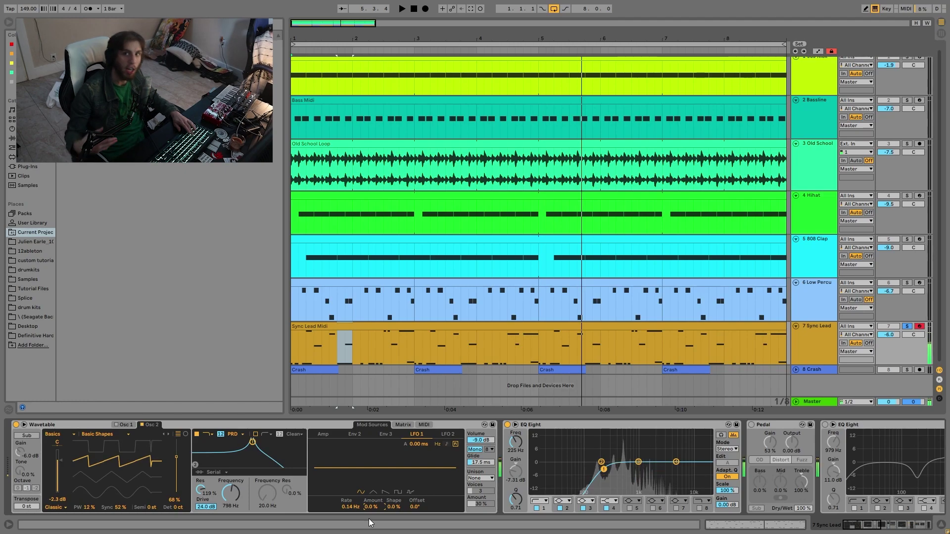
pyautogui.hotkey('ctrl', 'z')
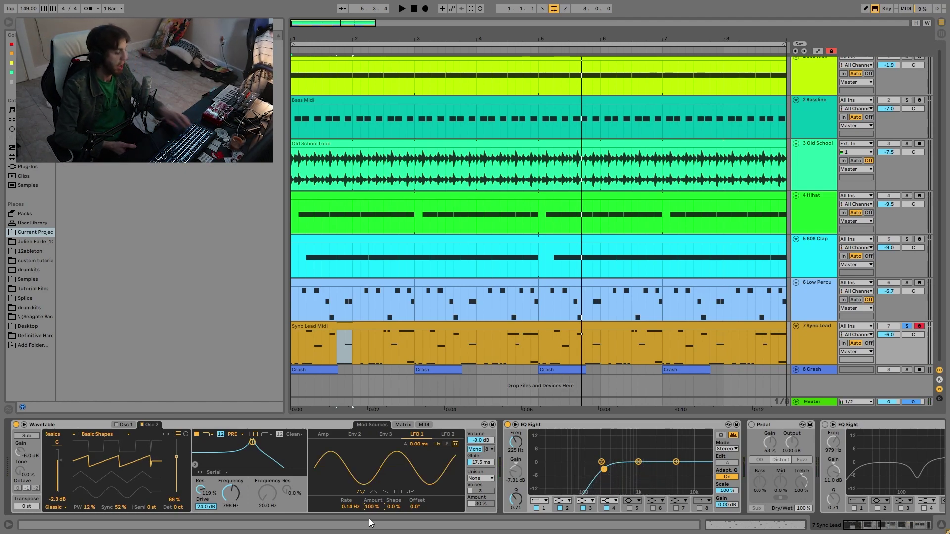
# - Play test notes with LFO 1 active and examine its modulation targets in the matrix
pyautogui.press('f')
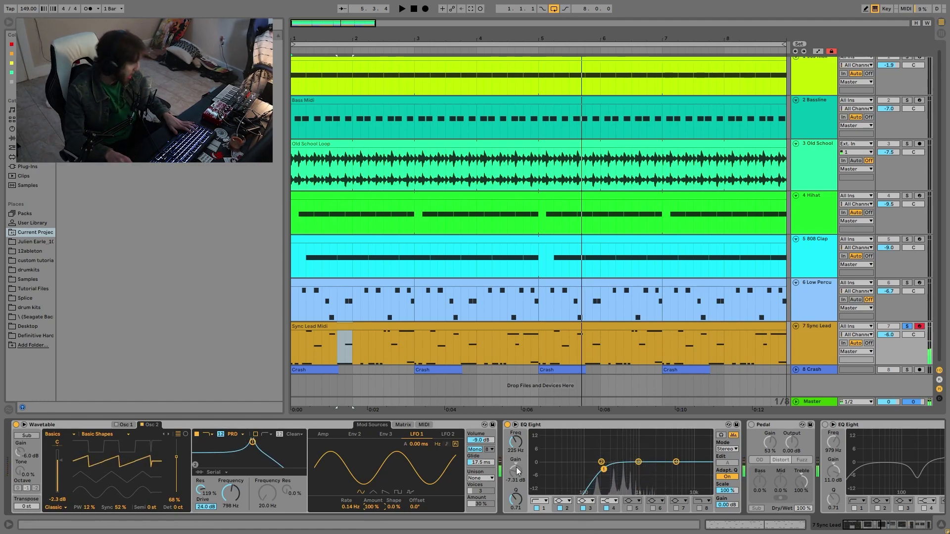
pyautogui.press('f')
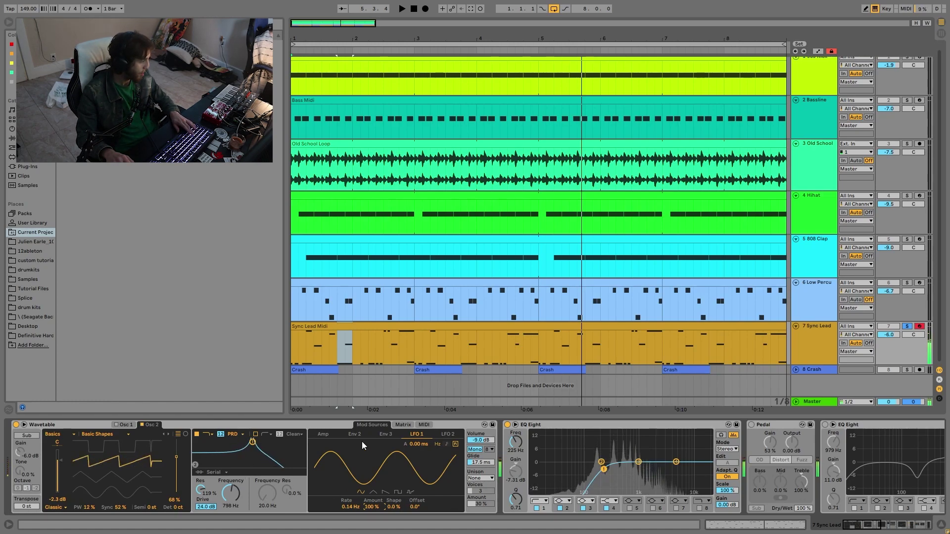
pyautogui.click(401, 424)
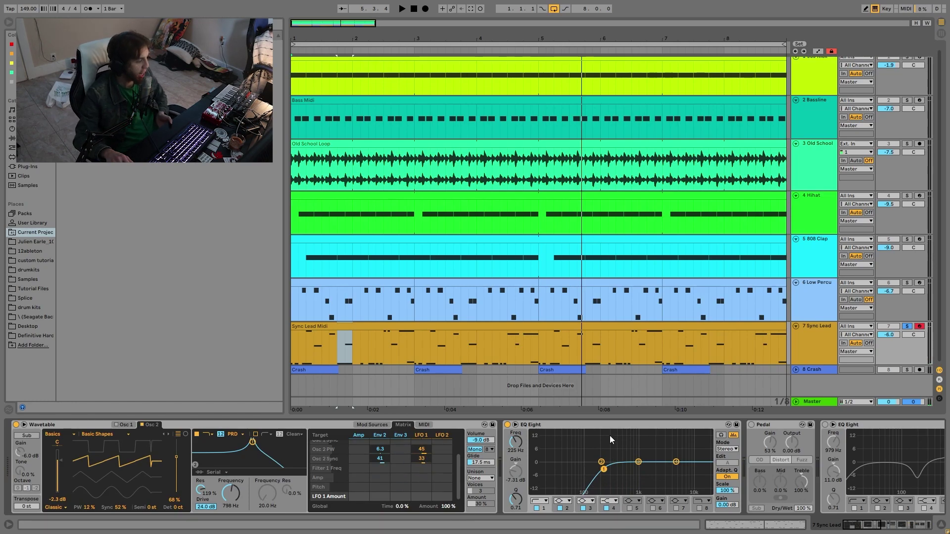
pyautogui.press('f')
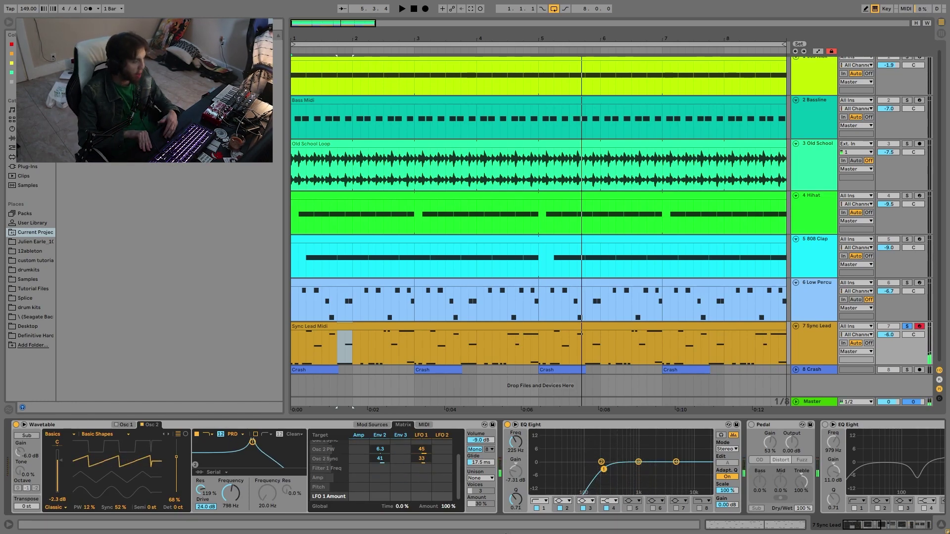
# - Delete the disabled Pedal and the disabled EQ Eight after it from the lead's device chain, and replay the lead
pyautogui.click(756, 426)
pyautogui.press('Delete')
pyautogui.press('Delete')
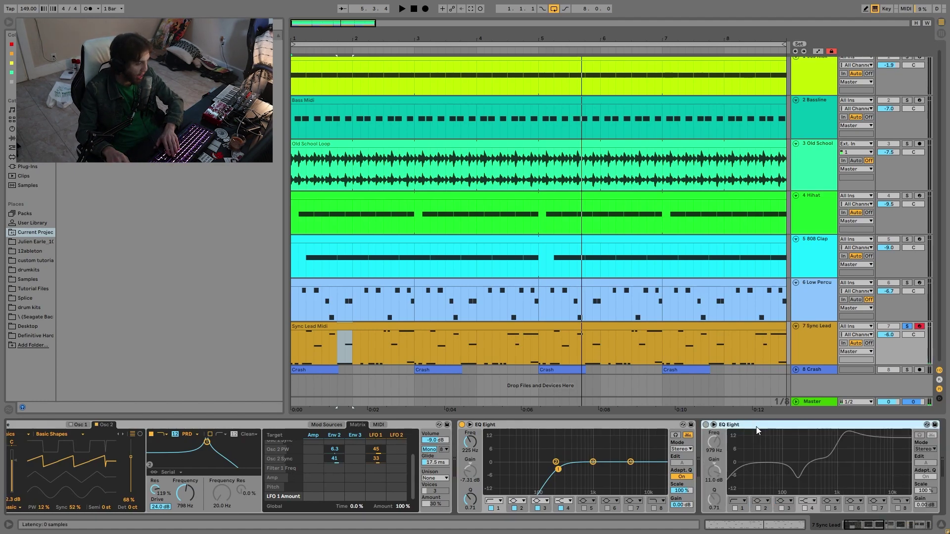
pyautogui.hscroll(2, 776, 482)
pyautogui.hscroll(-4, 774, 486)
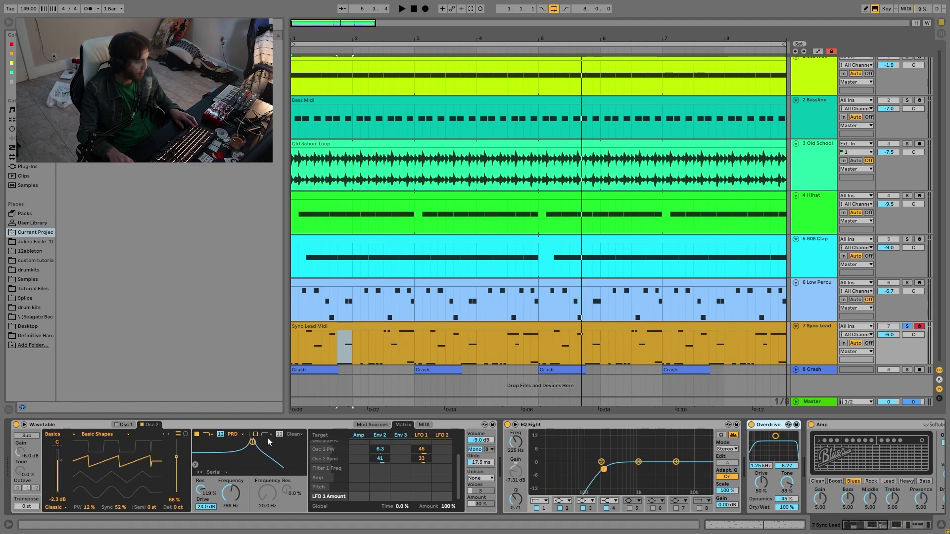
pyautogui.press('space')
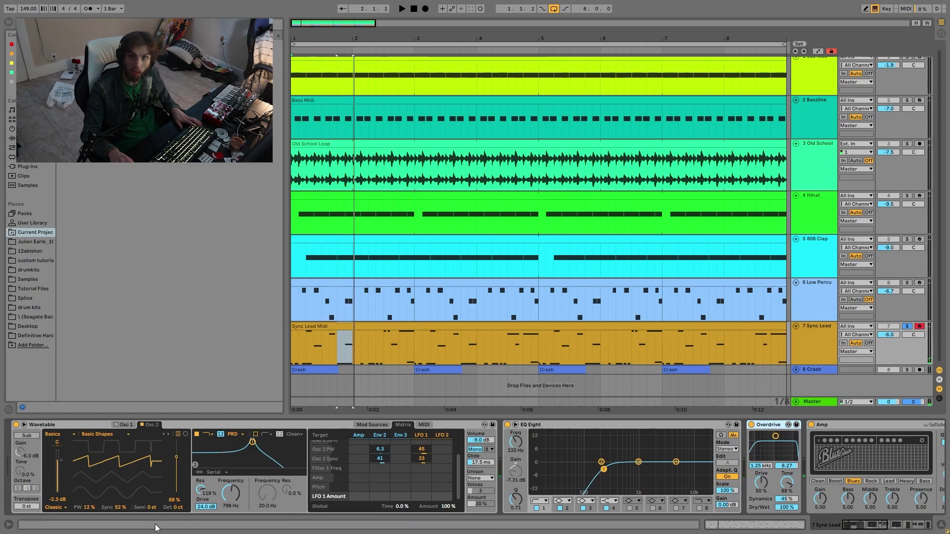
# - Audition different Osc 2 wavetable shapes during playback and set the oscillator position to 65%
pyautogui.click(91, 444)
pyautogui.press('space')
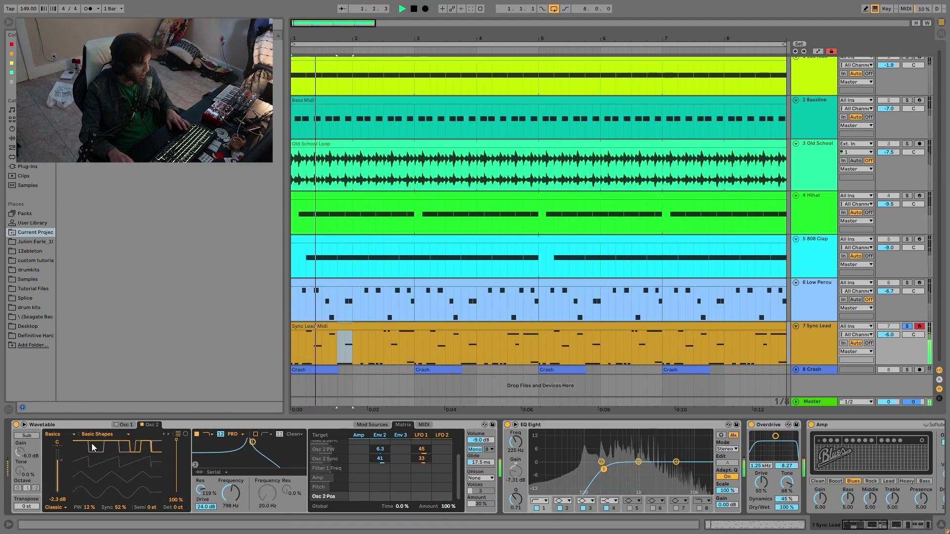
pyautogui.moveTo(124, 462); pyautogui.dragTo(124, 482)
pyautogui.press('space')
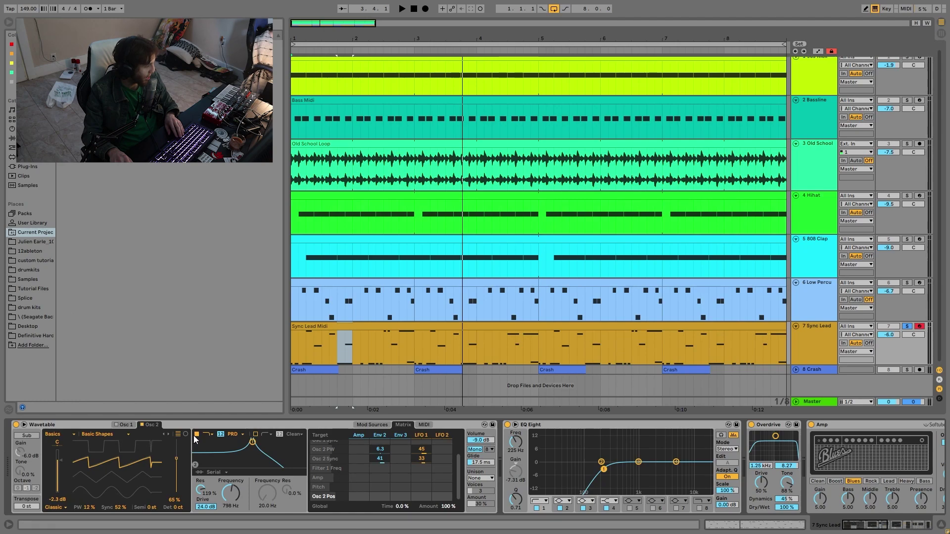
# - Compare the lead with Wavetable's first filter switched off during playback, and switch the filter back on
pyautogui.press('space')
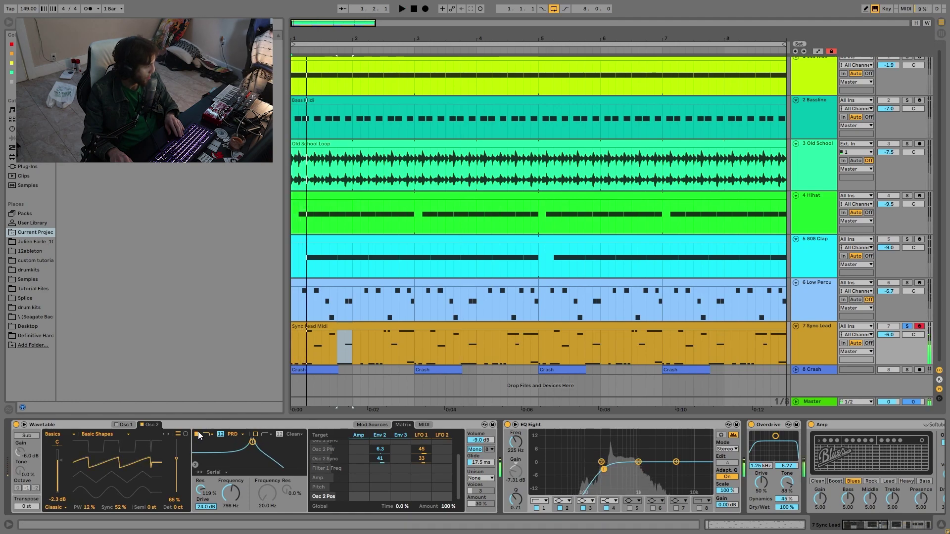
pyautogui.click(196, 435)
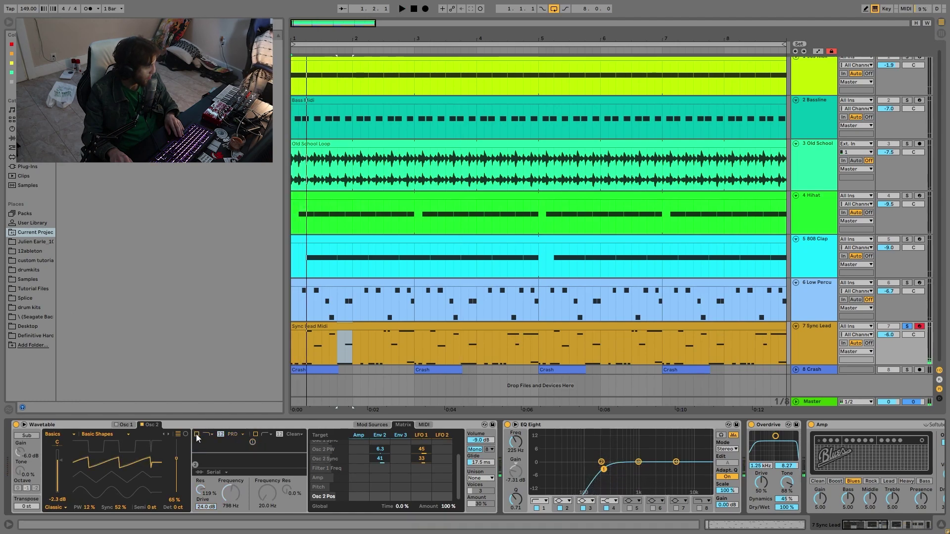
pyautogui.press('space')
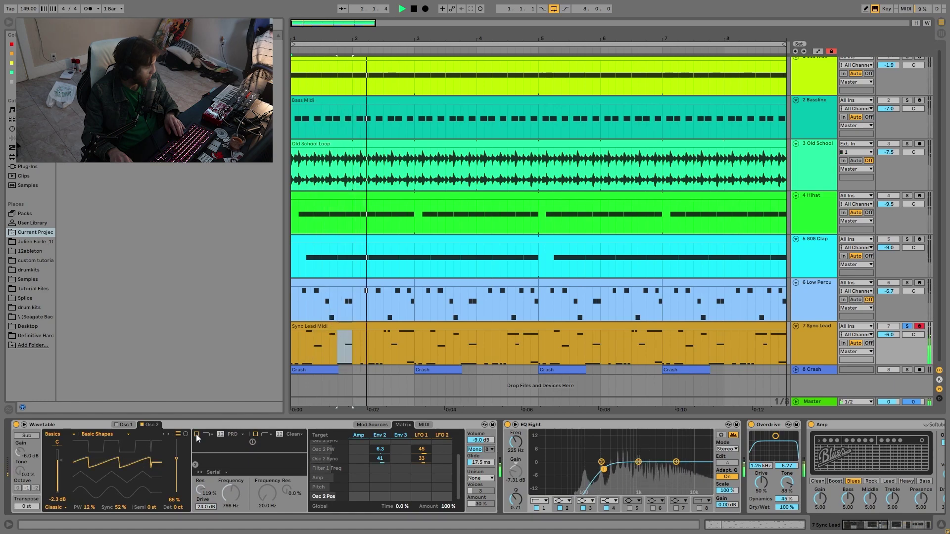
pyautogui.press('space')
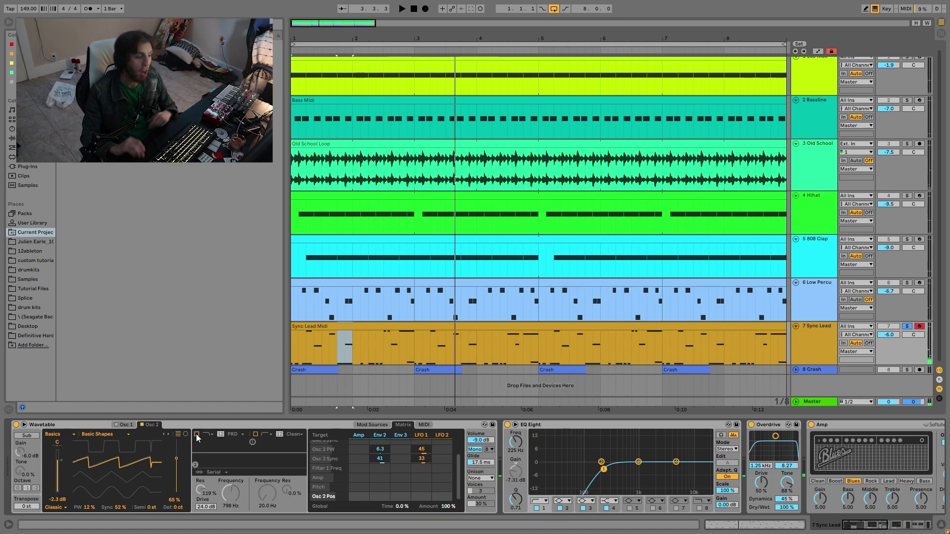
pyautogui.click(197, 434)
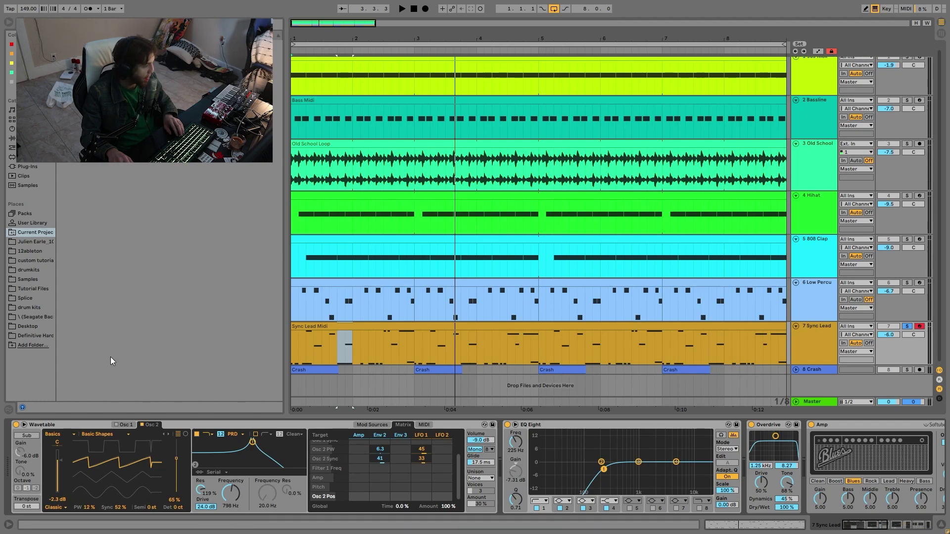
# - Examine the lead's MIDI modulation assignments in Wavetable and replay the lead
pyautogui.scroll(1, 312, 473)
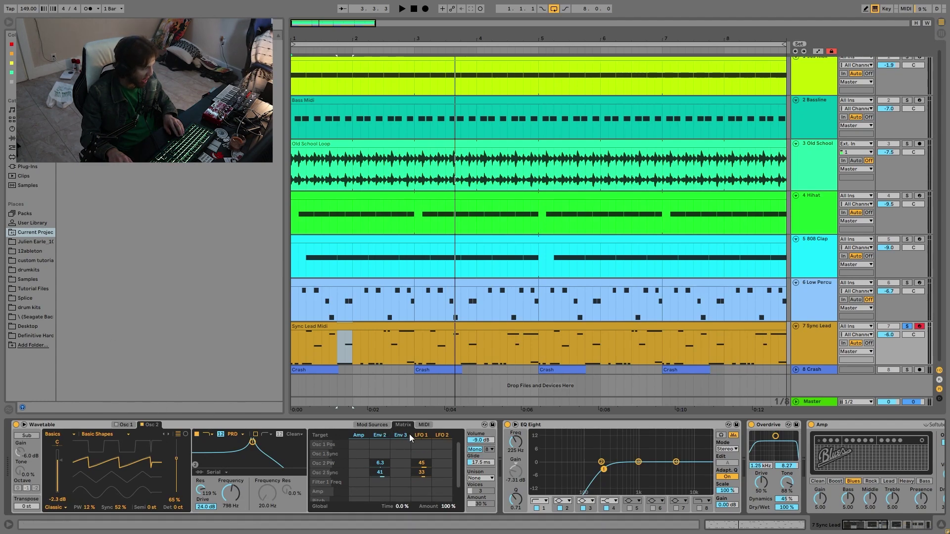
pyautogui.click(425, 426)
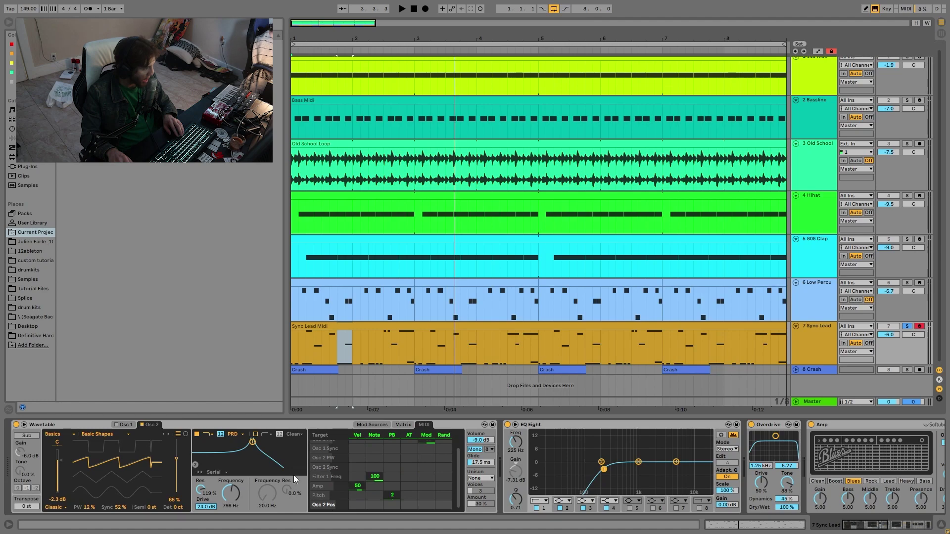
pyautogui.press('space')
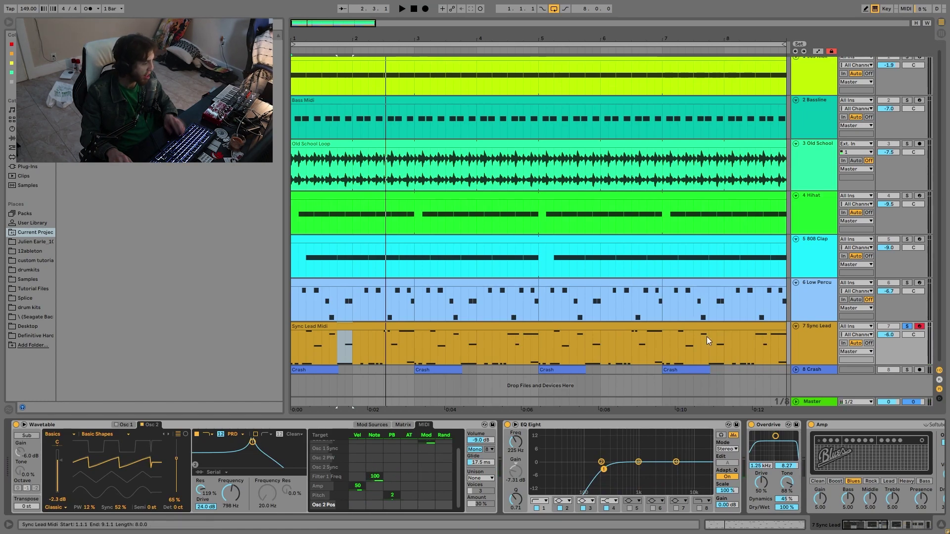
# - Play test notes on the sync lead across several low and high octaves to hear how its sound changes with pitch
pyautogui.press('a')
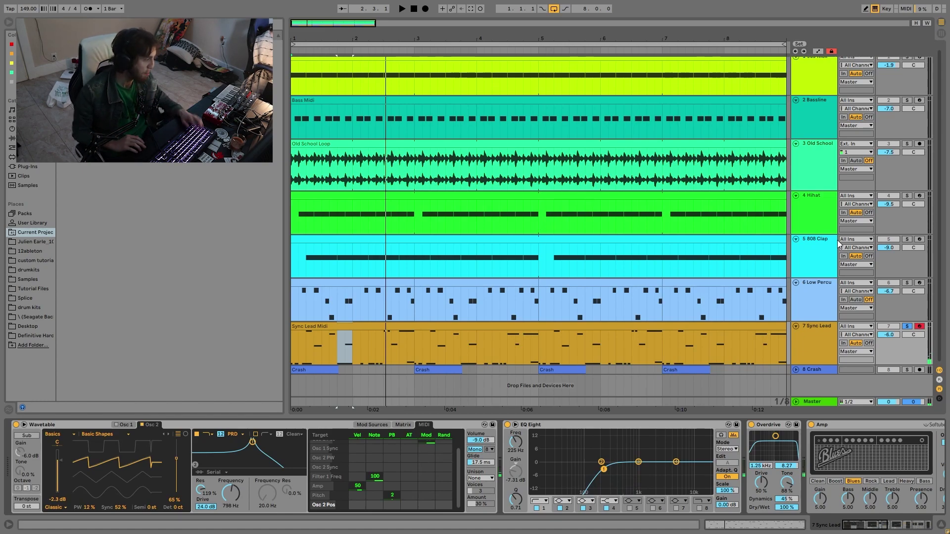
pyautogui.press('a')
pyautogui.press('z')
pyautogui.press('a')
pyautogui.press('x')
pyautogui.press('a')
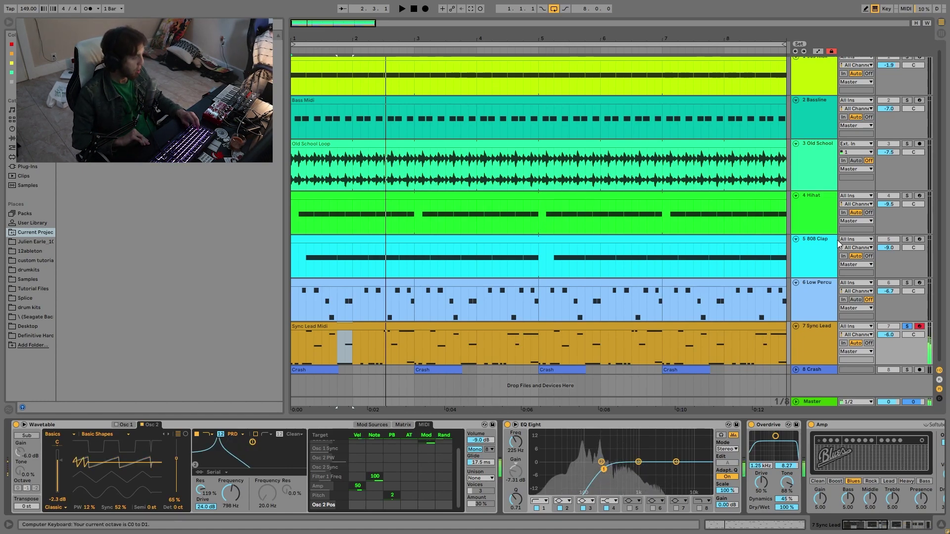
pyautogui.press('x')
pyautogui.press('a')
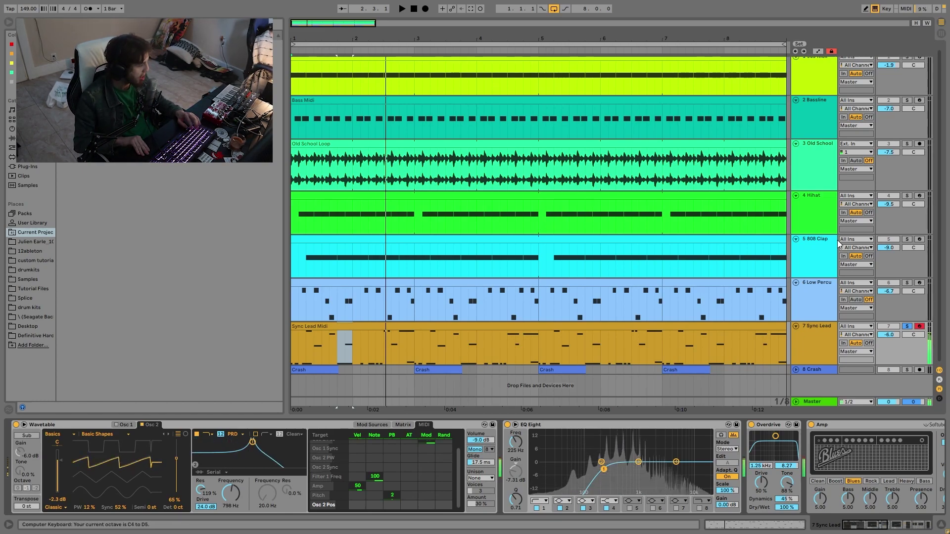
pyautogui.press('x')
pyautogui.press('a')
pyautogui.press('z')
pyautogui.press('z')
pyautogui.press('z')
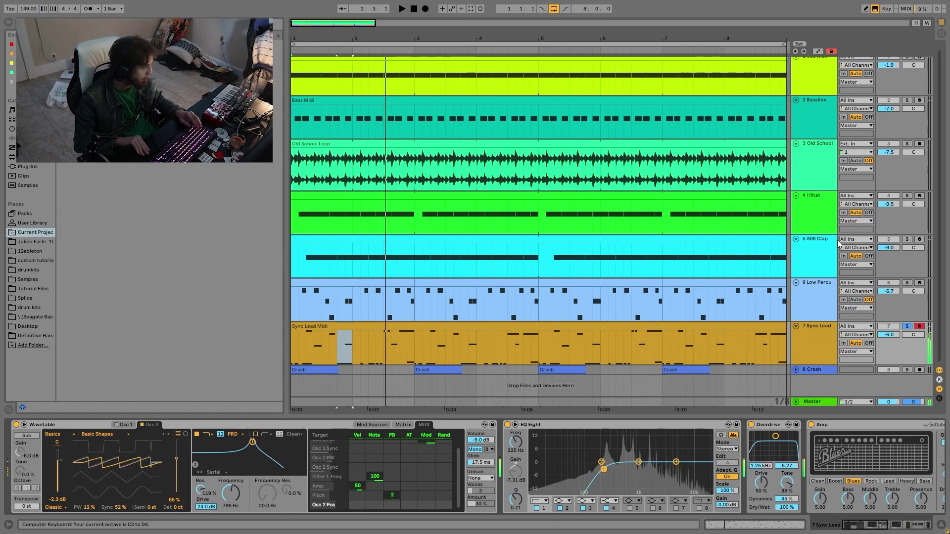
pyautogui.press('a')
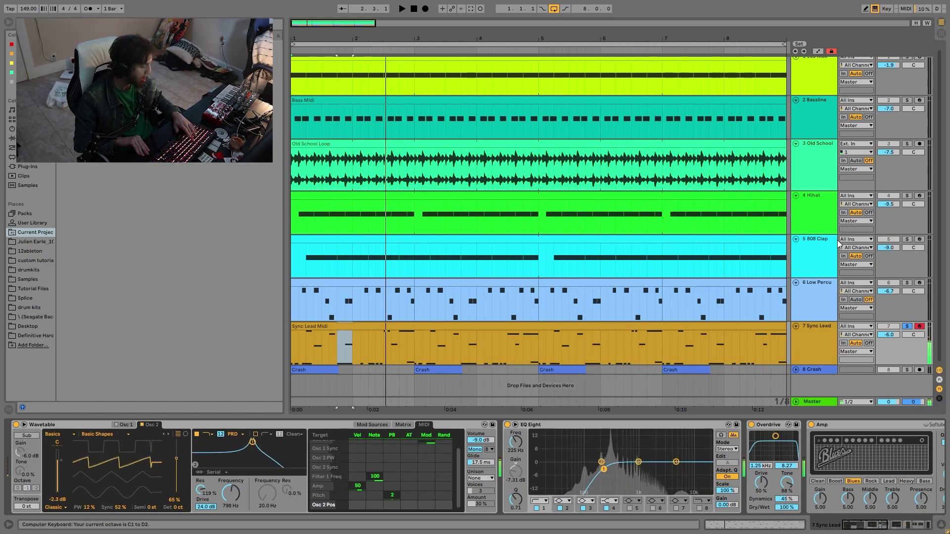
pyautogui.press('g')
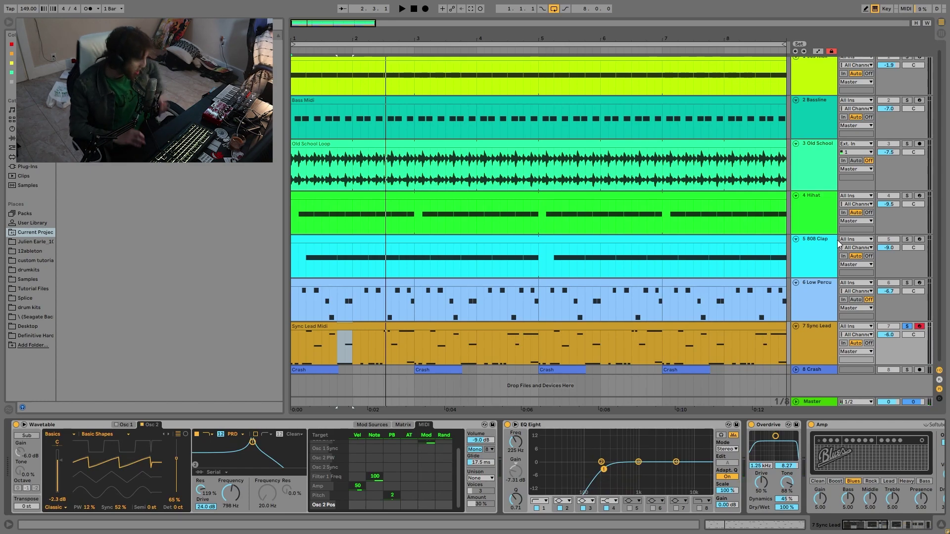
# - Select the full length of the Sync Lead Midi clip and play the lead while viewing the first EQ Eight after Wavetable
pyautogui.scroll(1, 427, 472)
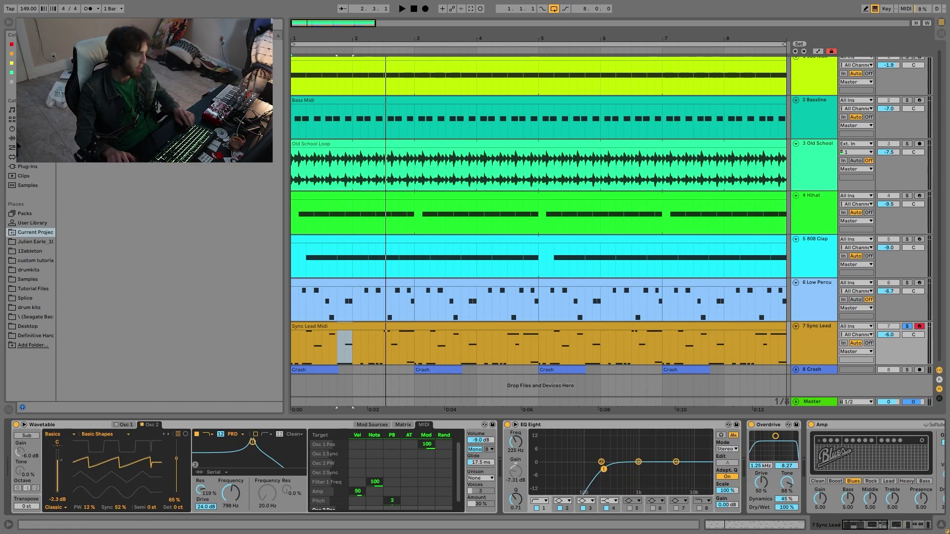
pyautogui.doubleClick(453, 333)
pyautogui.press('space')
pyautogui.hotkey('shift', 'Tab')
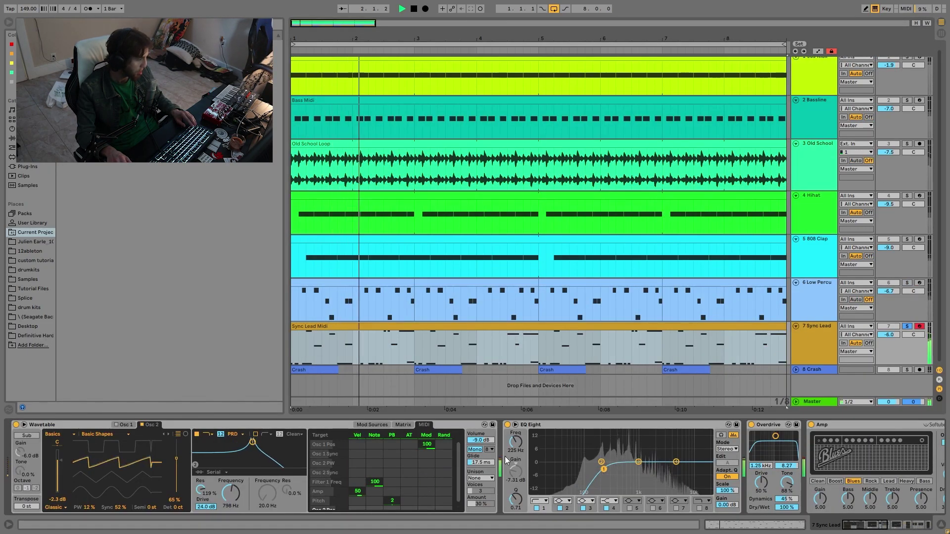
pyautogui.hscroll(3, 562, 455)
pyautogui.press('space')
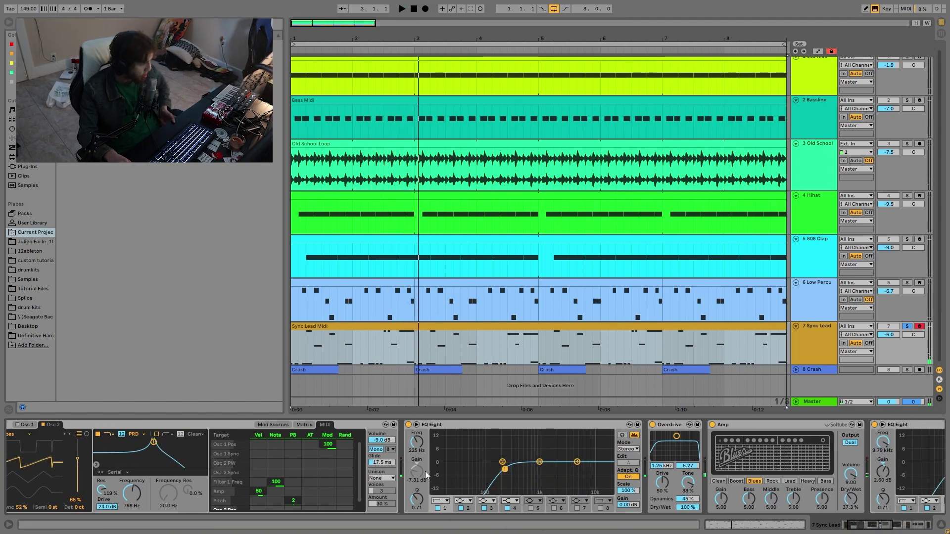
# - Compare the lead with the EQ Eight directly after Wavetable switched off during playback, and switch the EQ back on
pyautogui.hscroll(3, 479, 438)
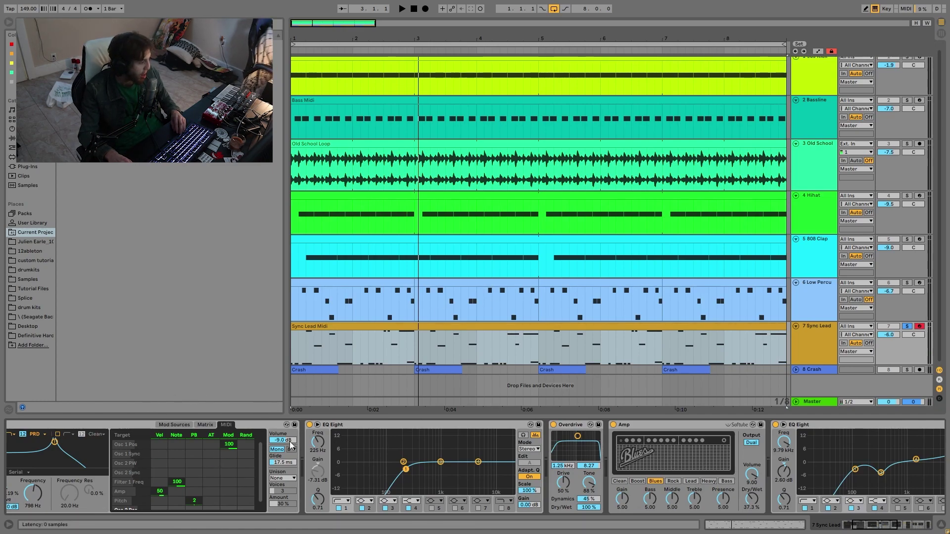
pyautogui.click(310, 424)
pyautogui.press('space')
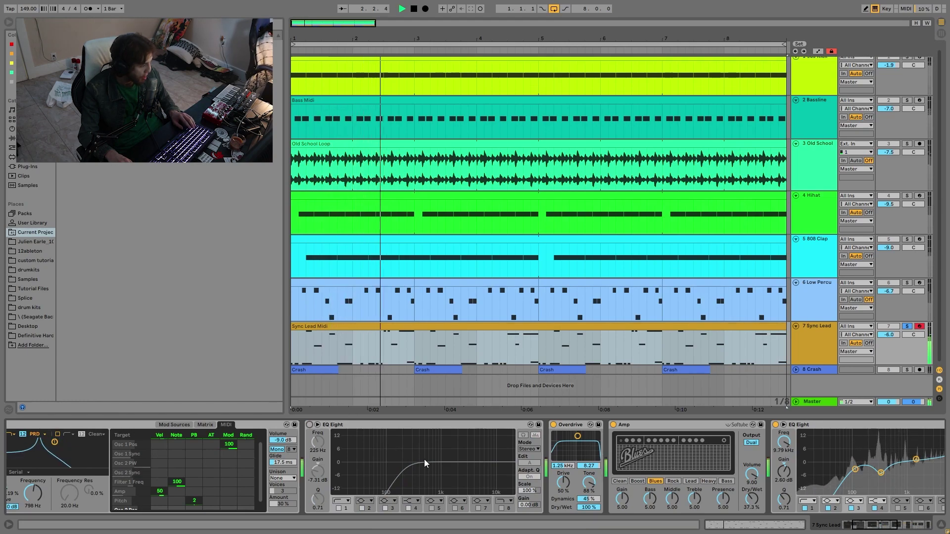
pyautogui.press('0')
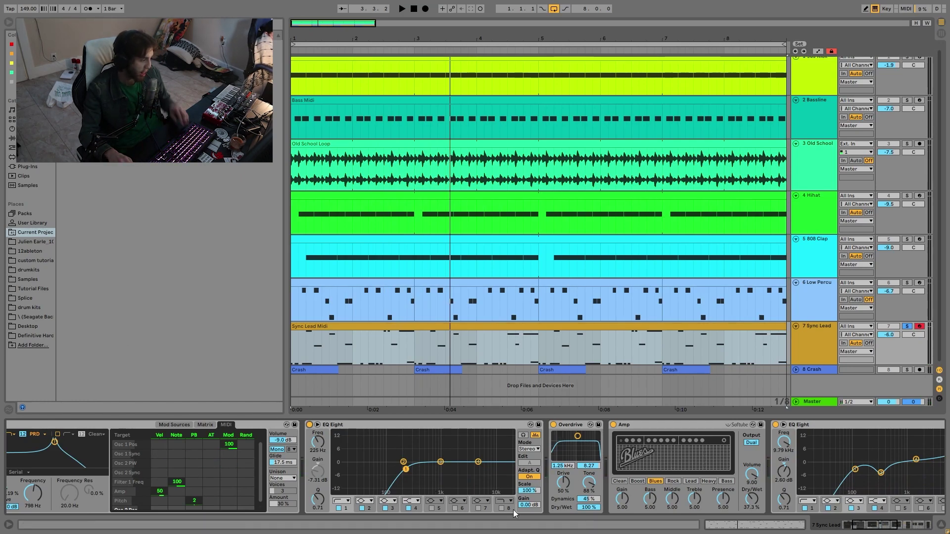
pyautogui.press('space')
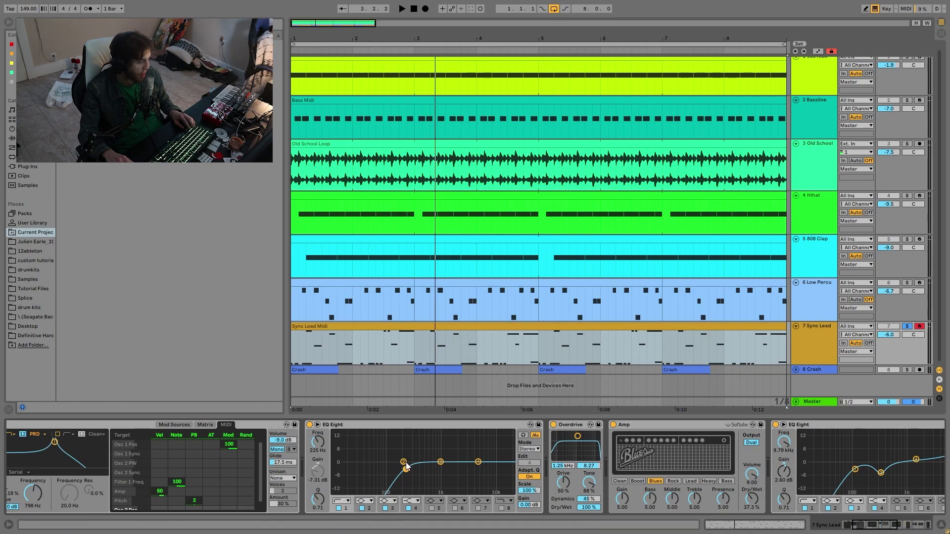
# - Set the low-cut band of the EQ Eight before the Overdrive to 167 Hz with a Q of 0.78, and replay the lead
pyautogui.moveTo(405, 471)
pyautogui.mouseDown()
pyautogui.moveTo(365, 432)
pyautogui.moveTo(406, 435)
pyautogui.moveTo(386, 437)
pyautogui.moveTo(403, 436)
pyautogui.moveTo(389, 434)
pyautogui.moveTo(398, 476)
pyautogui.mouseUp()
pyautogui.press('space')
pyautogui.press('space')
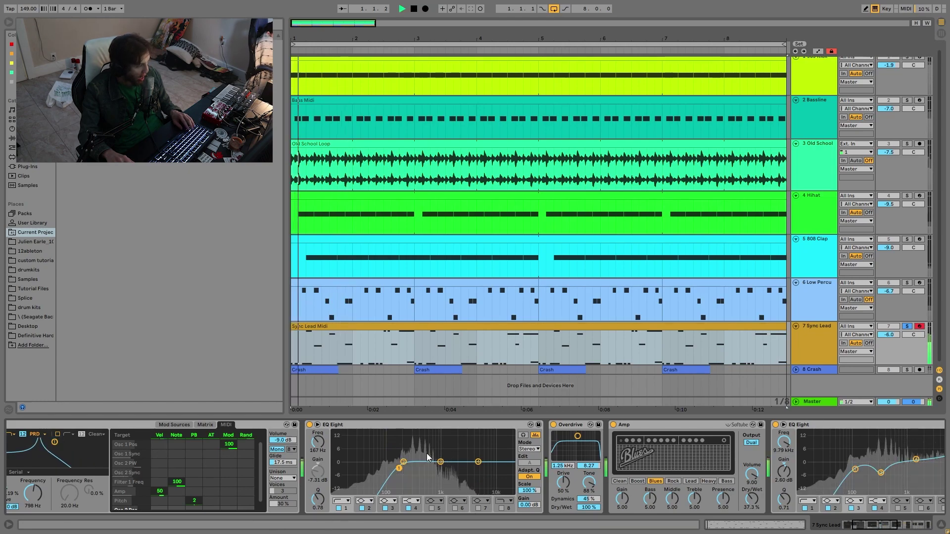
# - Compare the lead with the Overdrive and Amp switched off during playback, and switch both back on
pyautogui.scroll(-4, 264, 473)
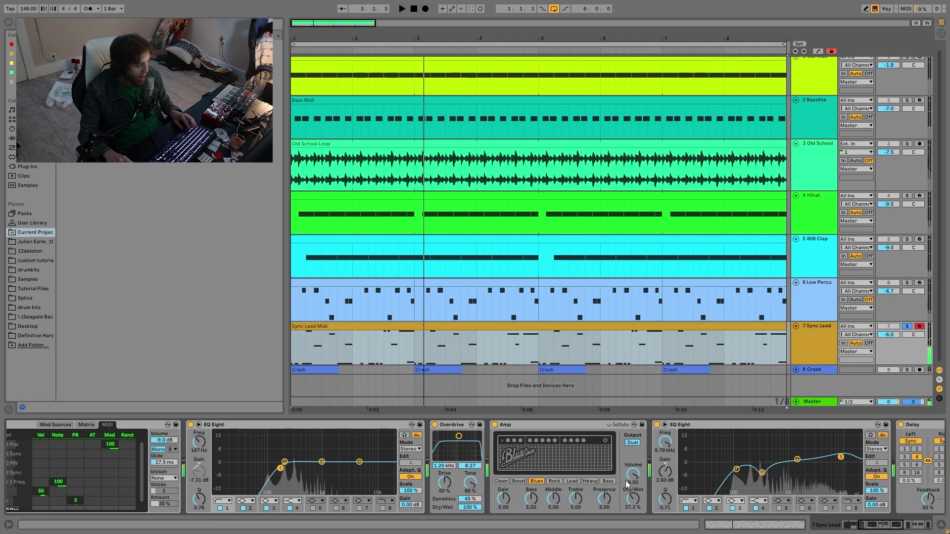
pyautogui.scroll(-3, 442, 495)
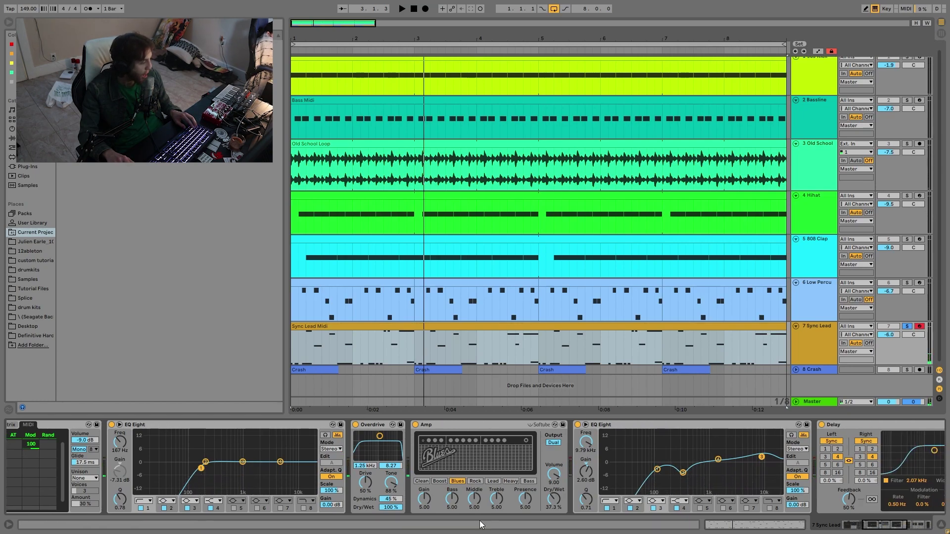
pyautogui.press('space')
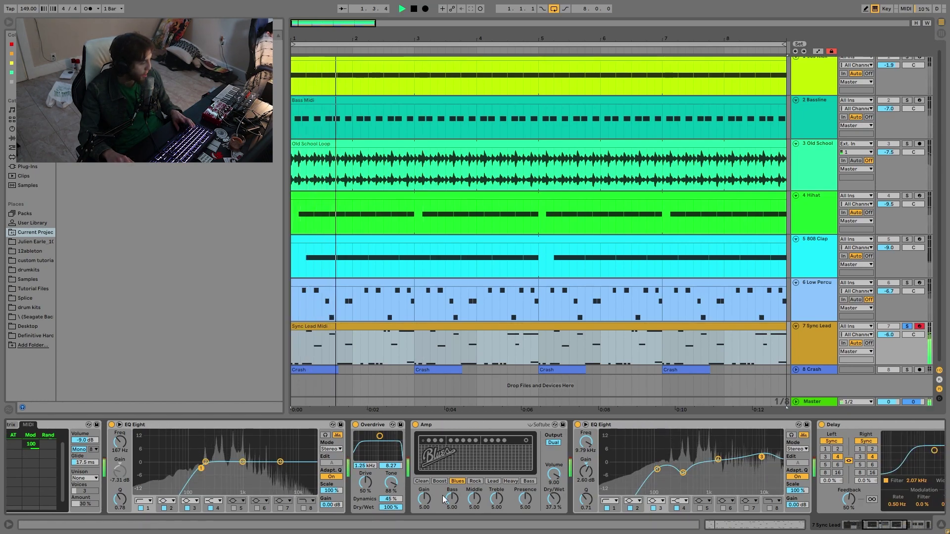
pyautogui.click(415, 425)
pyautogui.click(355, 425)
pyautogui.press('space')
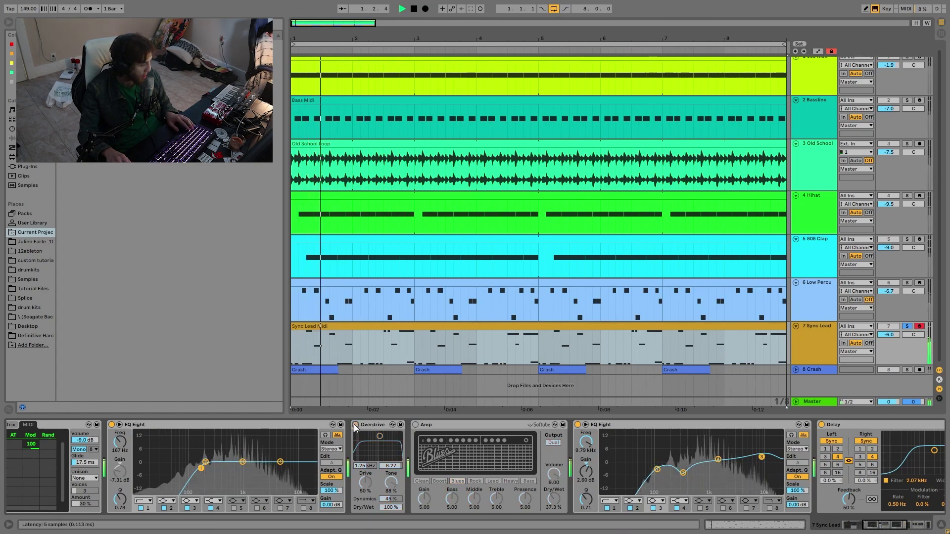
pyautogui.click(354, 425)
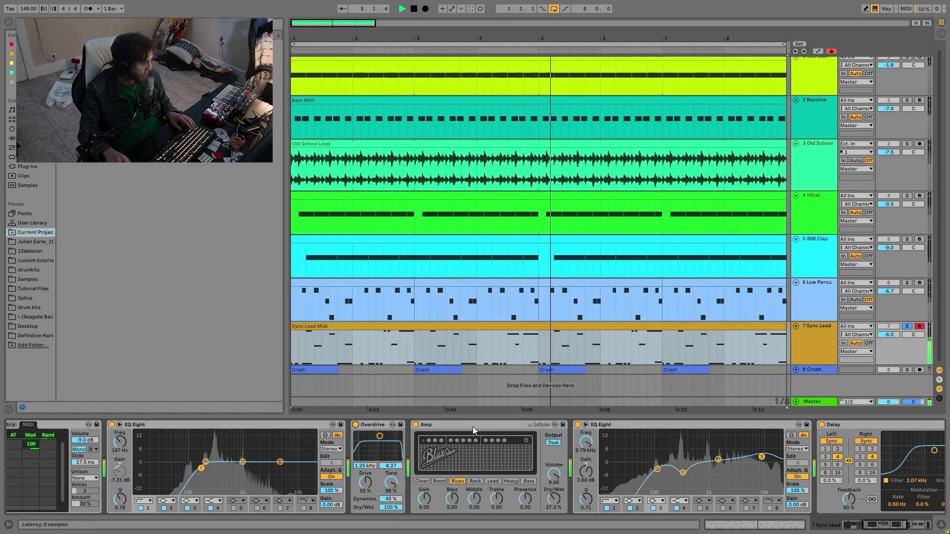
pyautogui.click(415, 425)
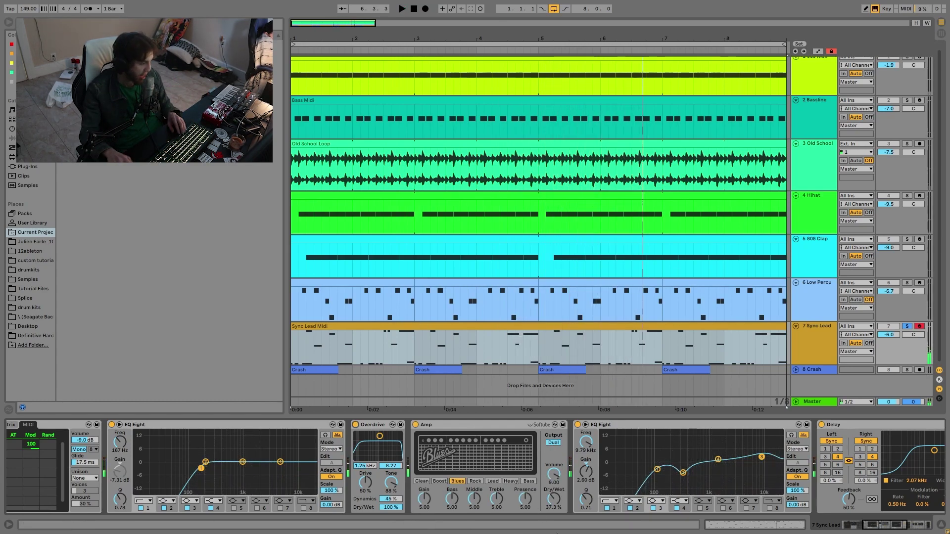
# - Examine the EQ Eight after the Amp, the Delay, the Reverb and the Compressor settings, and play the lead through them
pyautogui.hscroll(3, 553, 503)
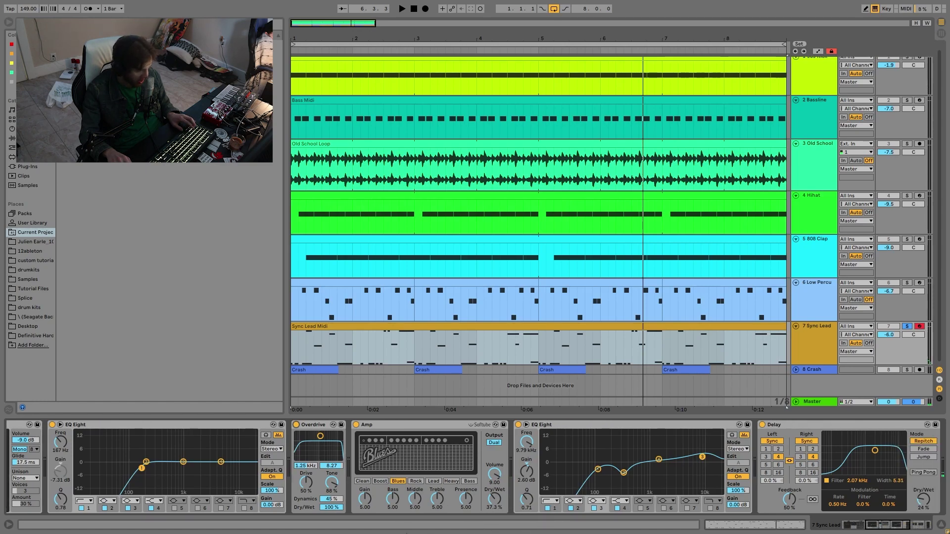
pyautogui.hscroll(3, 553, 481)
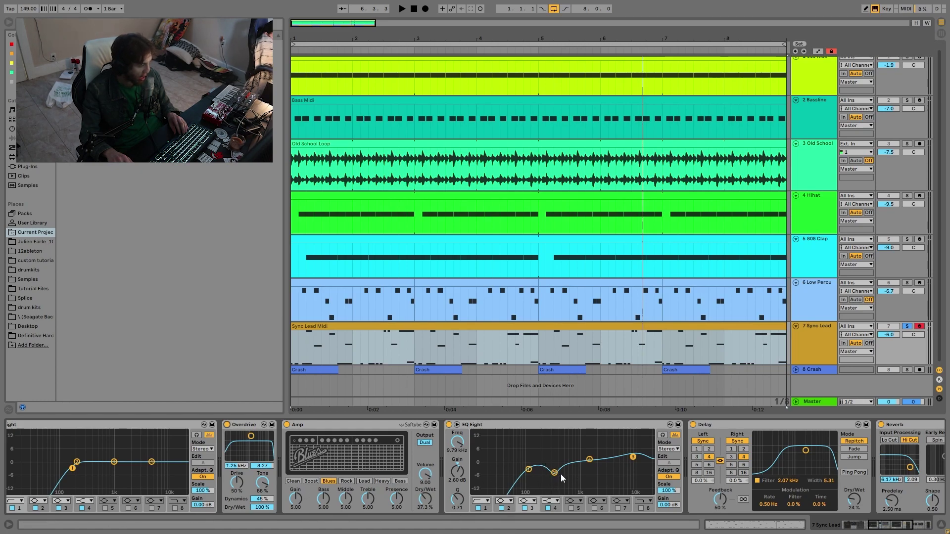
pyautogui.hscroll(6, 634, 460)
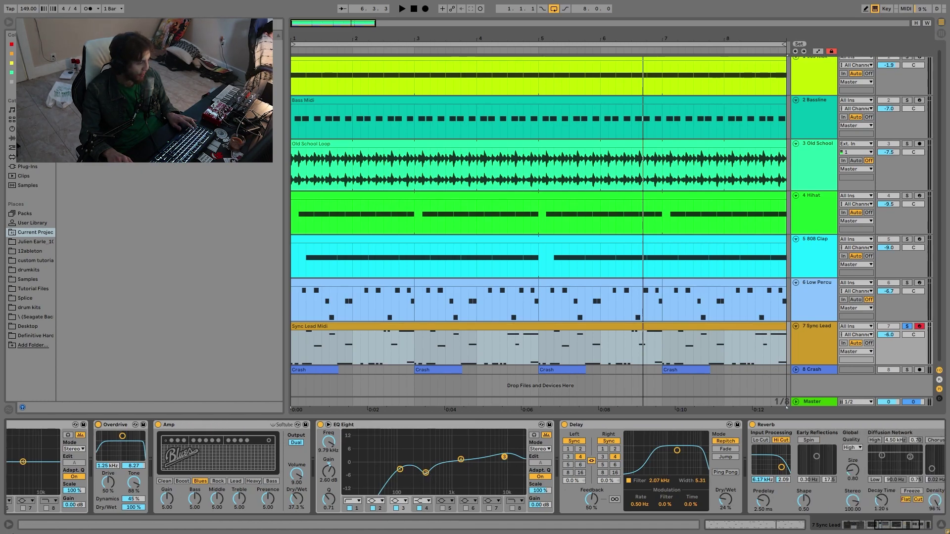
pyautogui.hscroll(10, 638, 471)
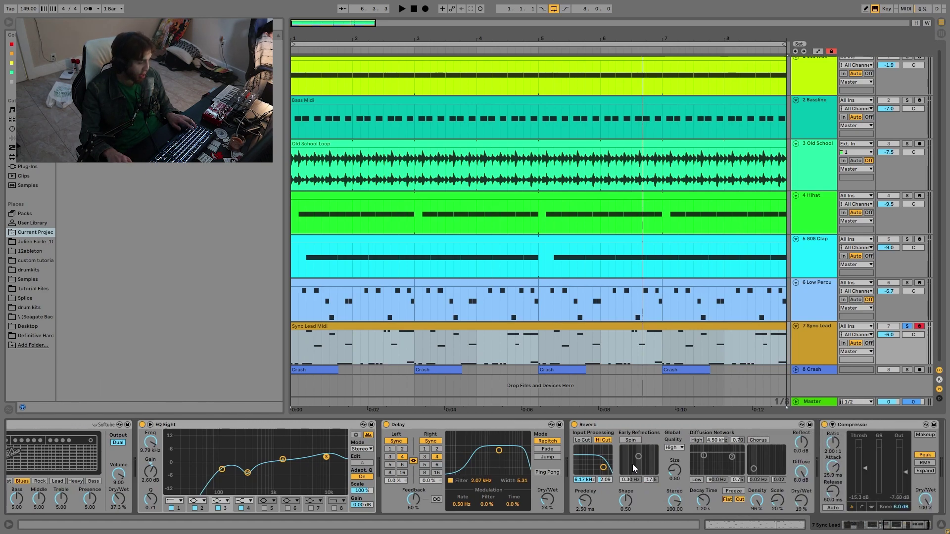
pyautogui.press('space')
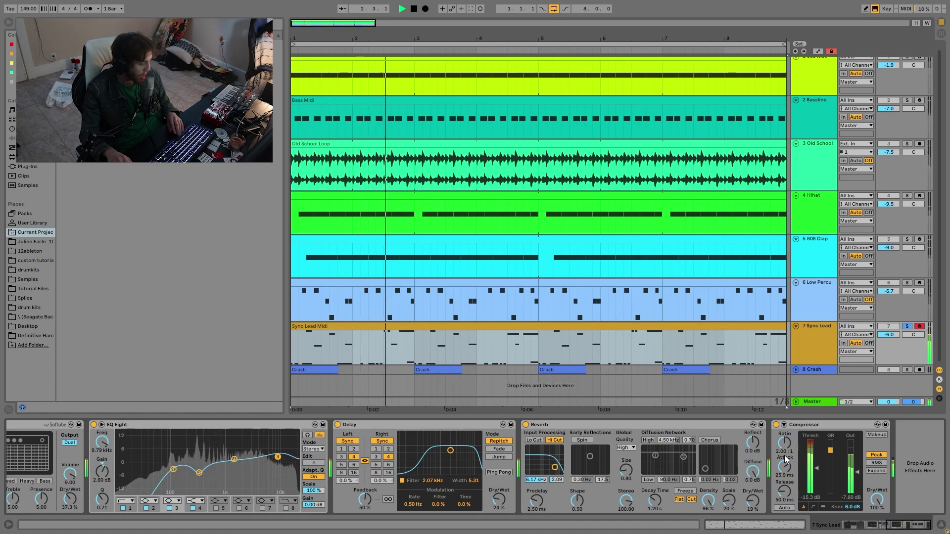
pyautogui.press('space')
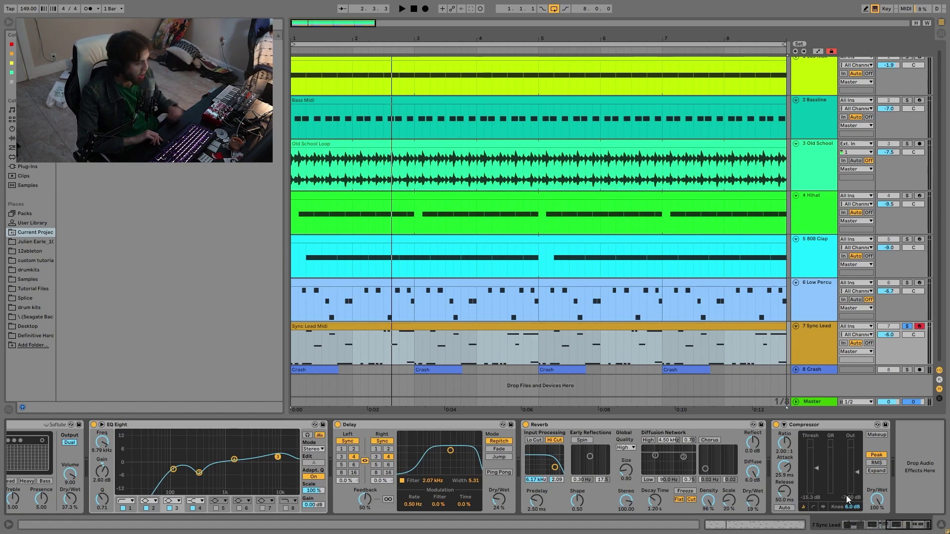
# - Compare the lead with its Compressor off and the track volume at -13 dB, restoring the Compressor and the -6 dB volume
pyautogui.click(776, 425)
pyautogui.press('space')
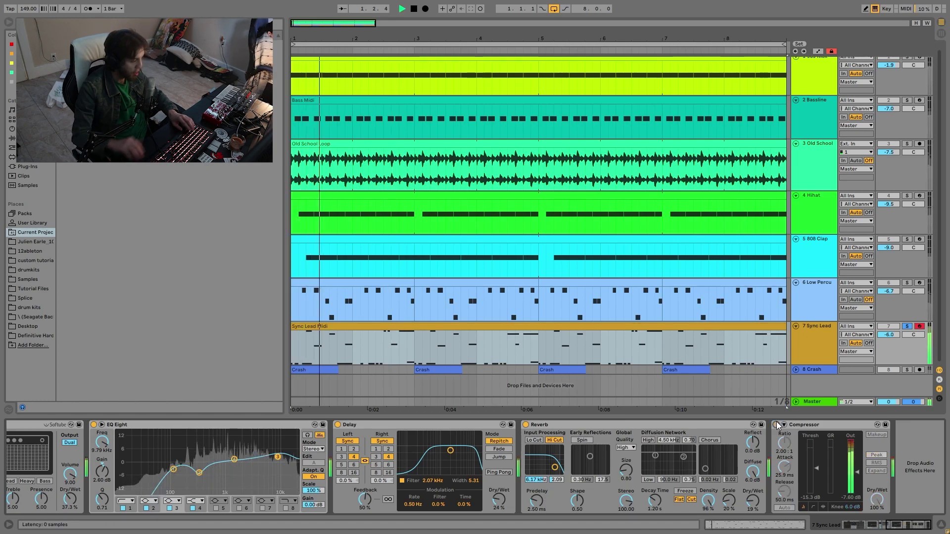
pyautogui.press('space')
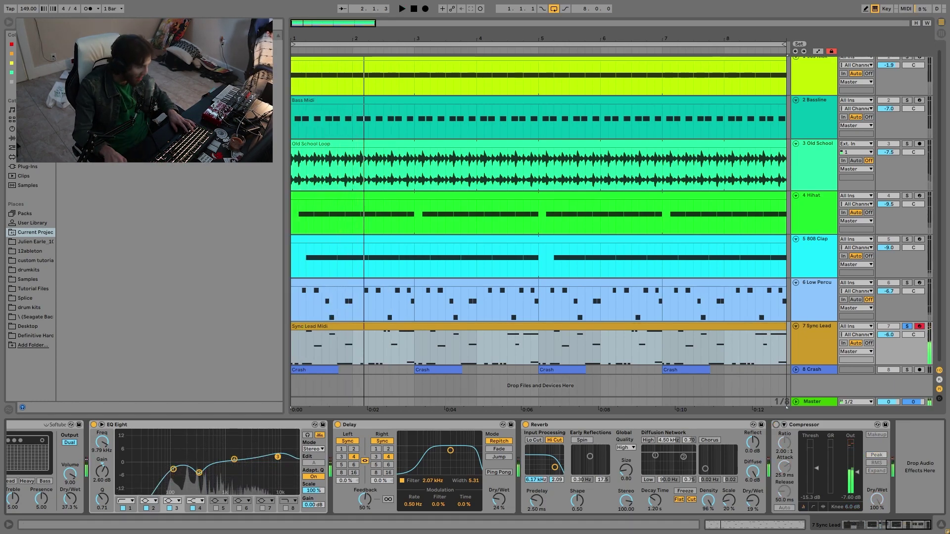
pyautogui.moveTo(885, 340); pyautogui.dragTo(885, 361)
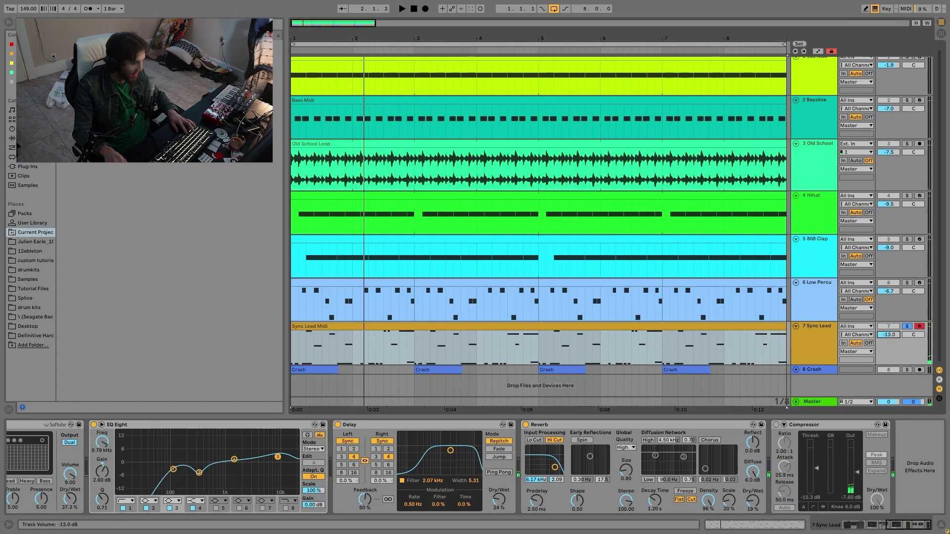
pyautogui.press('space')
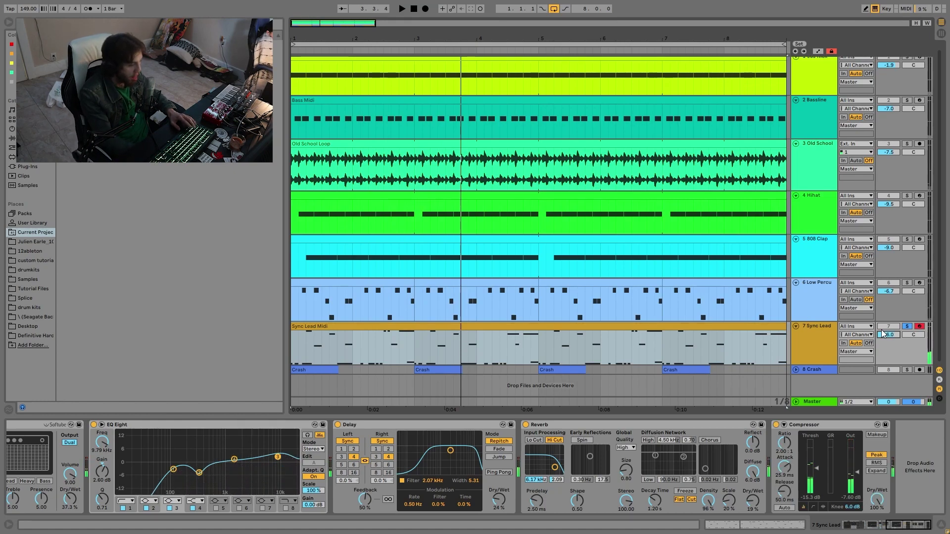
# - Replay the sync lead through its full effects chain and return to viewing the Amp, EQ Eight, Delay and Reverb
pyautogui.press('space')
pyautogui.click(824, 328)
pyautogui.press('space')
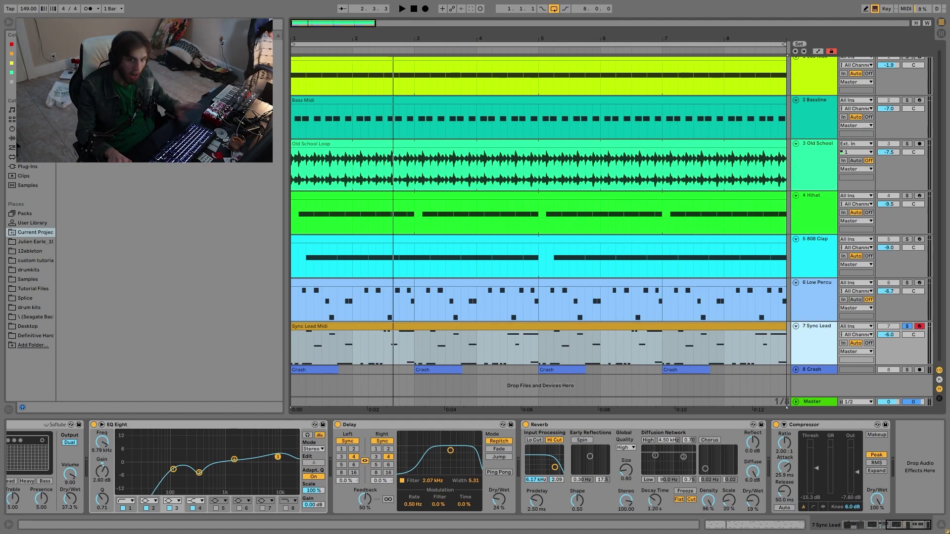
pyautogui.click(722, 461)
pyautogui.hscroll(-11, 722, 461)
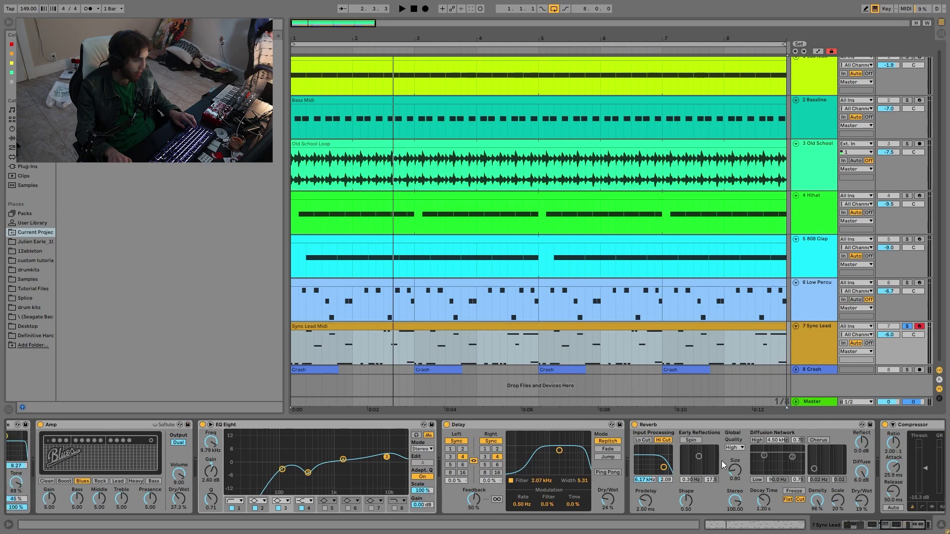
# - Play the soloed sync lead while viewing the Compressor at the end of its effects chain
pyautogui.hscroll(1, 757, 403)
pyautogui.hscroll(4, 794, 480)
pyautogui.hscroll(4, 795, 482)
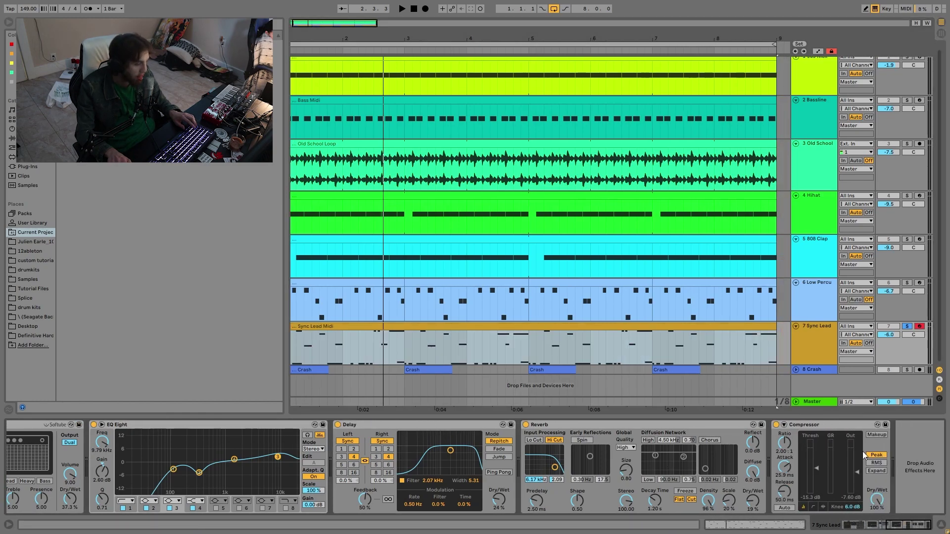
pyautogui.press('space')
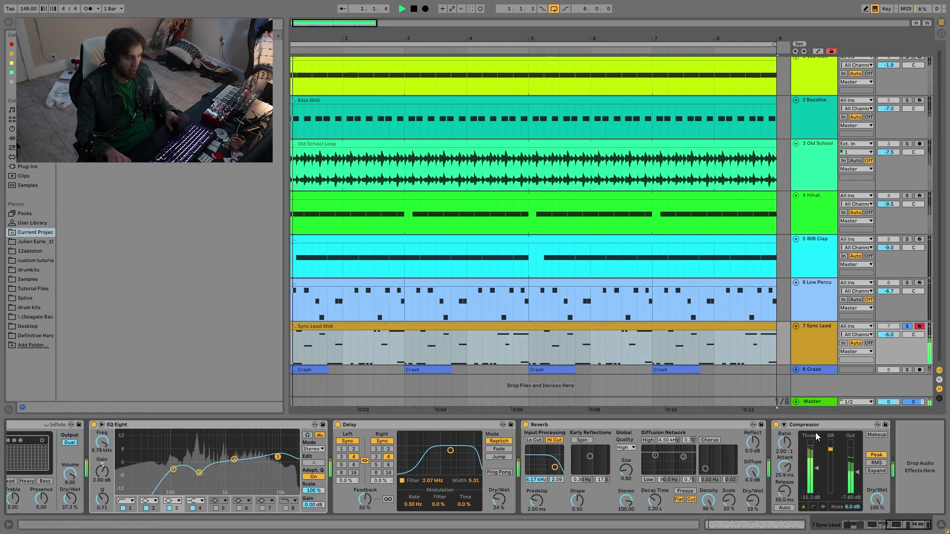
# - Clear the sync lead's solo by way of the Crash track and play the full loop with the whole arrangement in view
pyautogui.click(823, 368)
pyautogui.press('space')
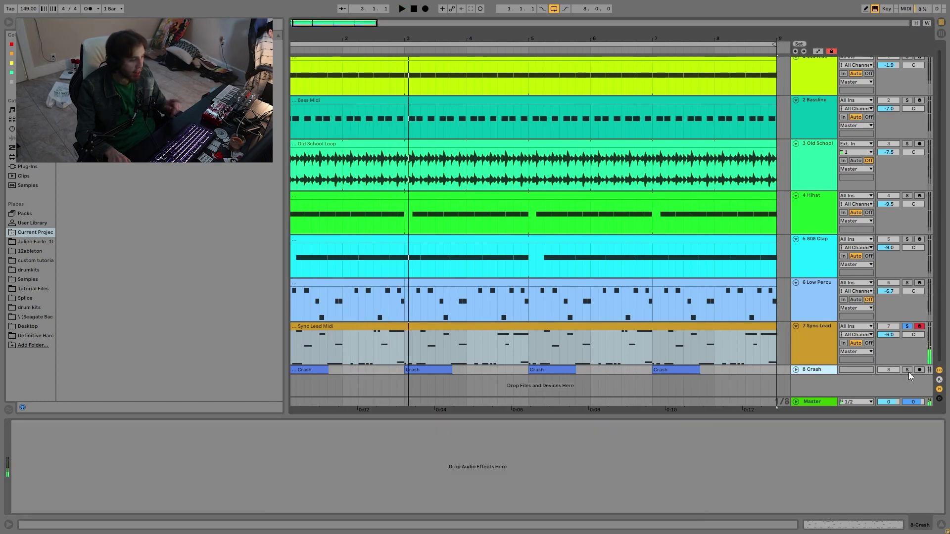
pyautogui.click(908, 370)
pyautogui.click(908, 370)
pyautogui.press('space')
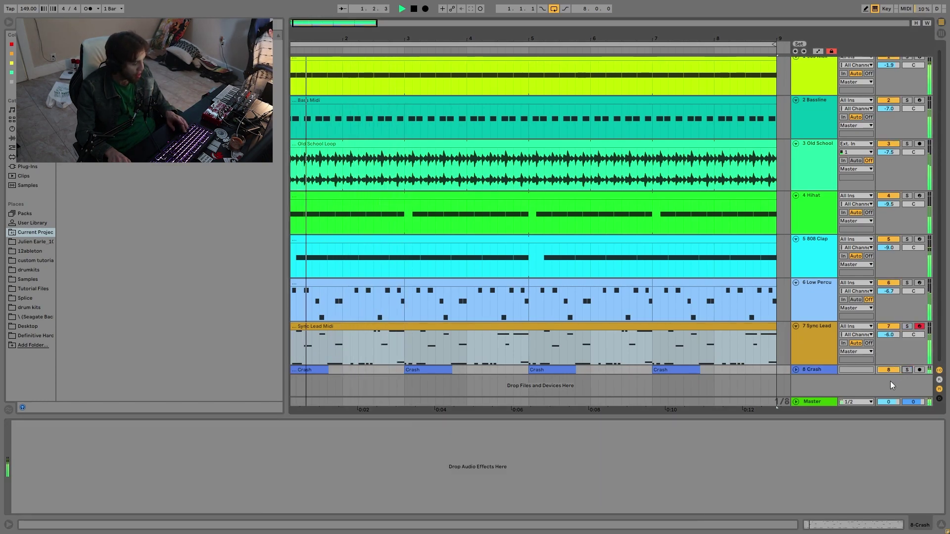
pyautogui.press('w')
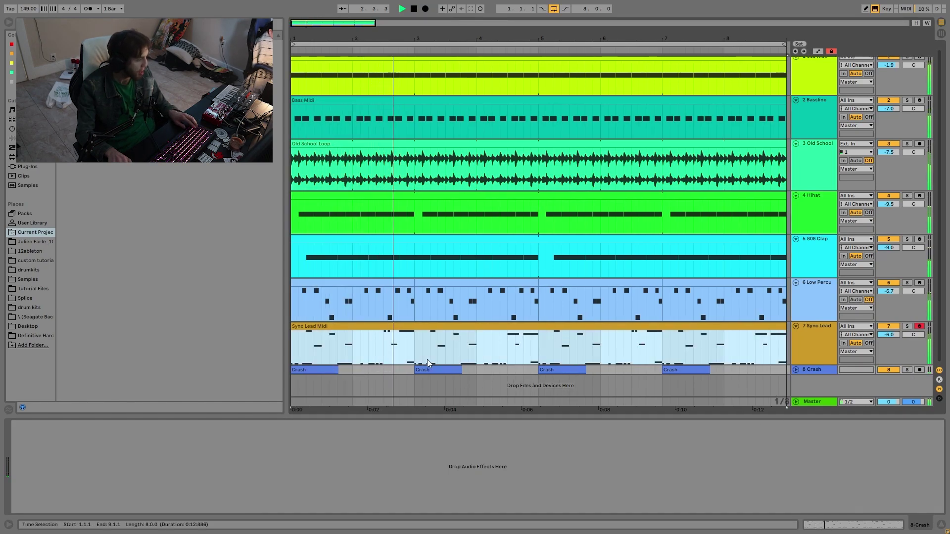
pyautogui.press('space')
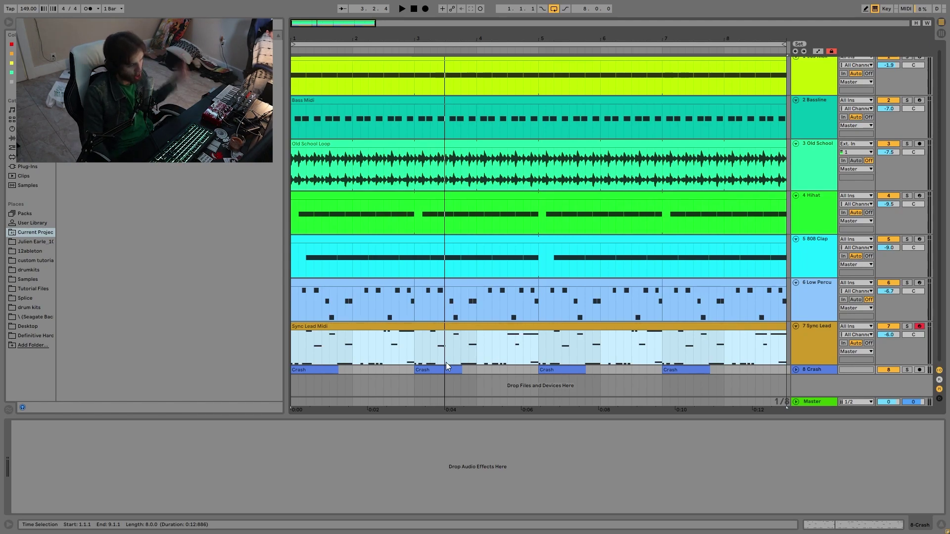
# - Replay the full mix, selecting the Crash track and returning to the Sync Lead track's devices during playback
pyautogui.press('space')
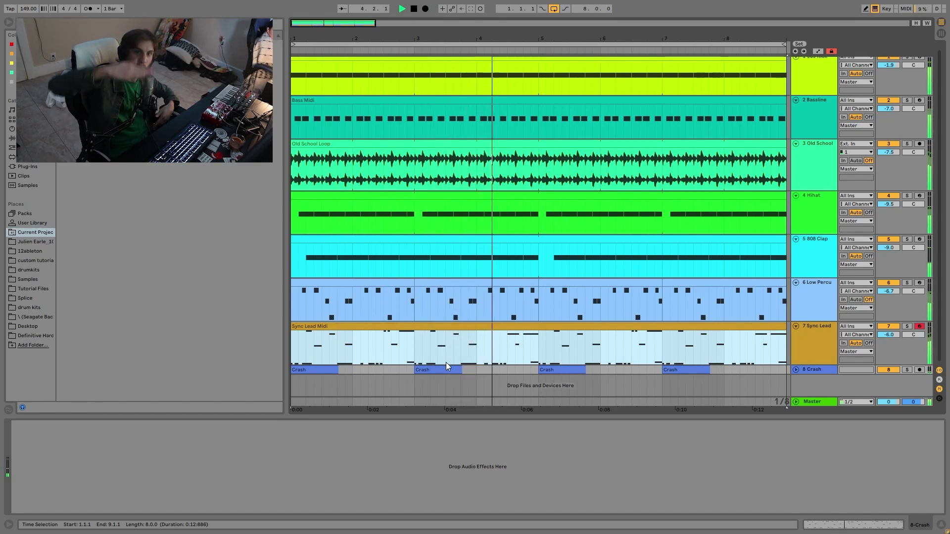
pyautogui.press('space')
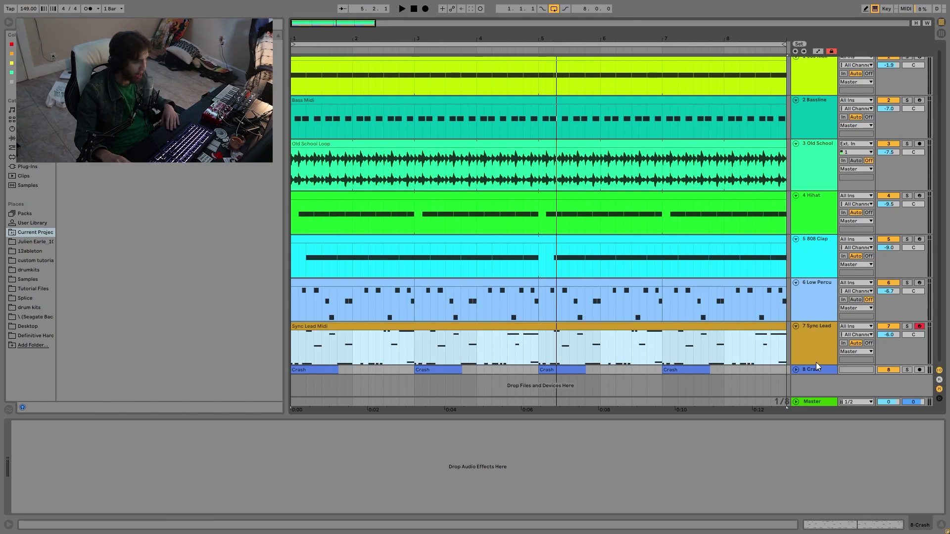
pyautogui.click(803, 370)
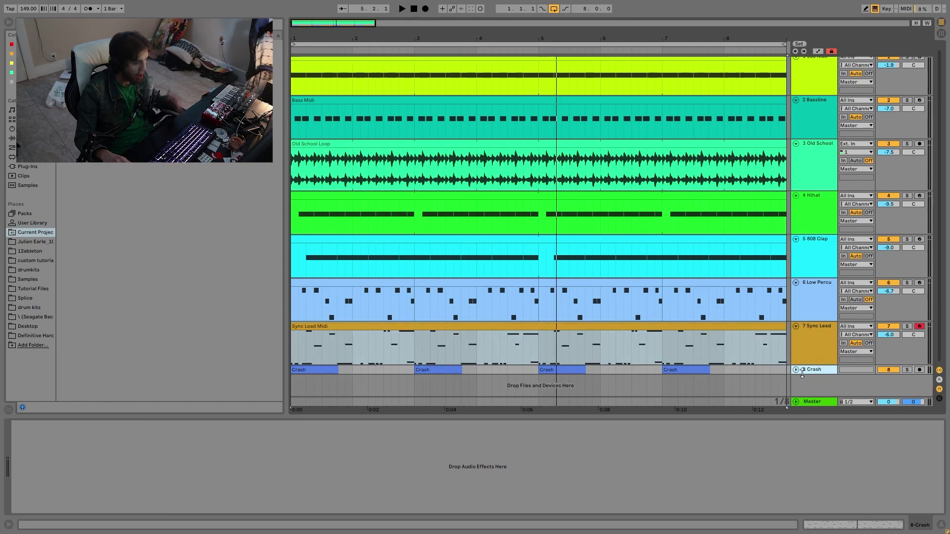
pyautogui.press('space')
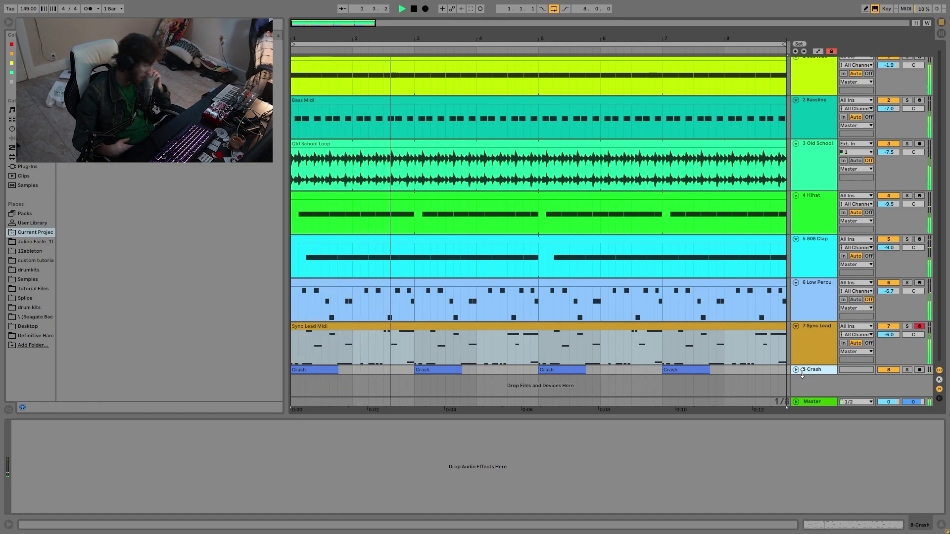
pyautogui.click(820, 347)
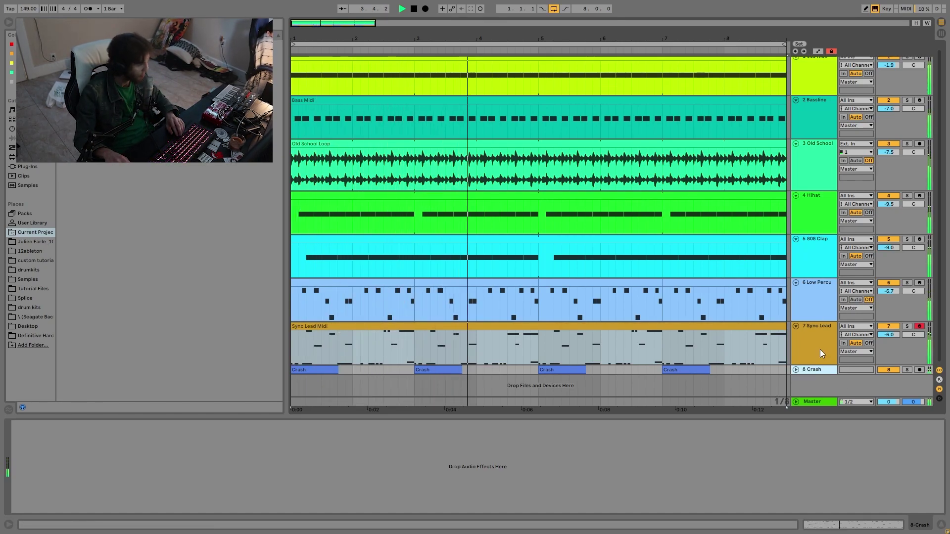
pyautogui.press('space')
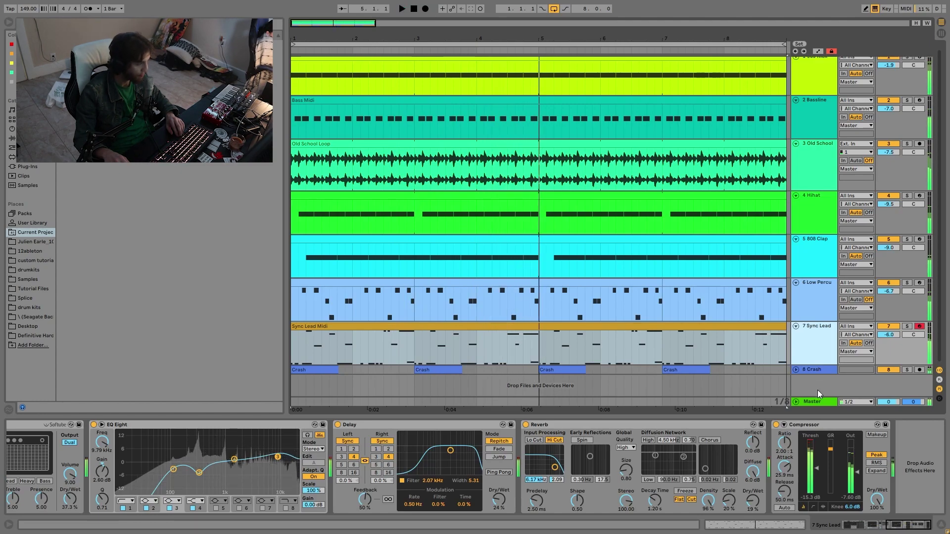